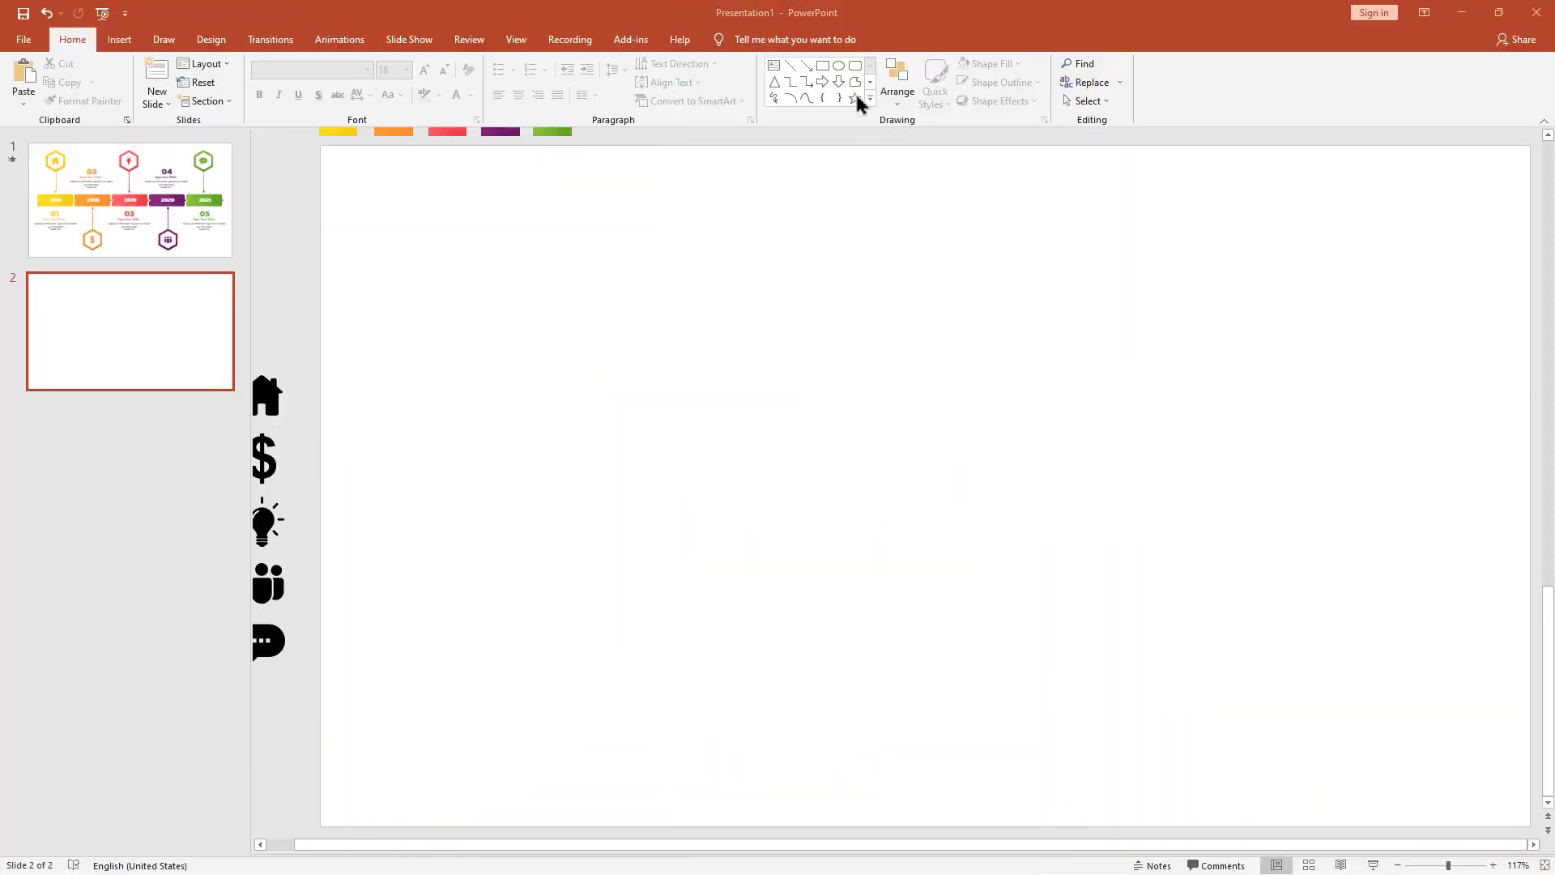
# Draw a blue rounded rectangle on slide 2.
pyautogui.click(854, 67)
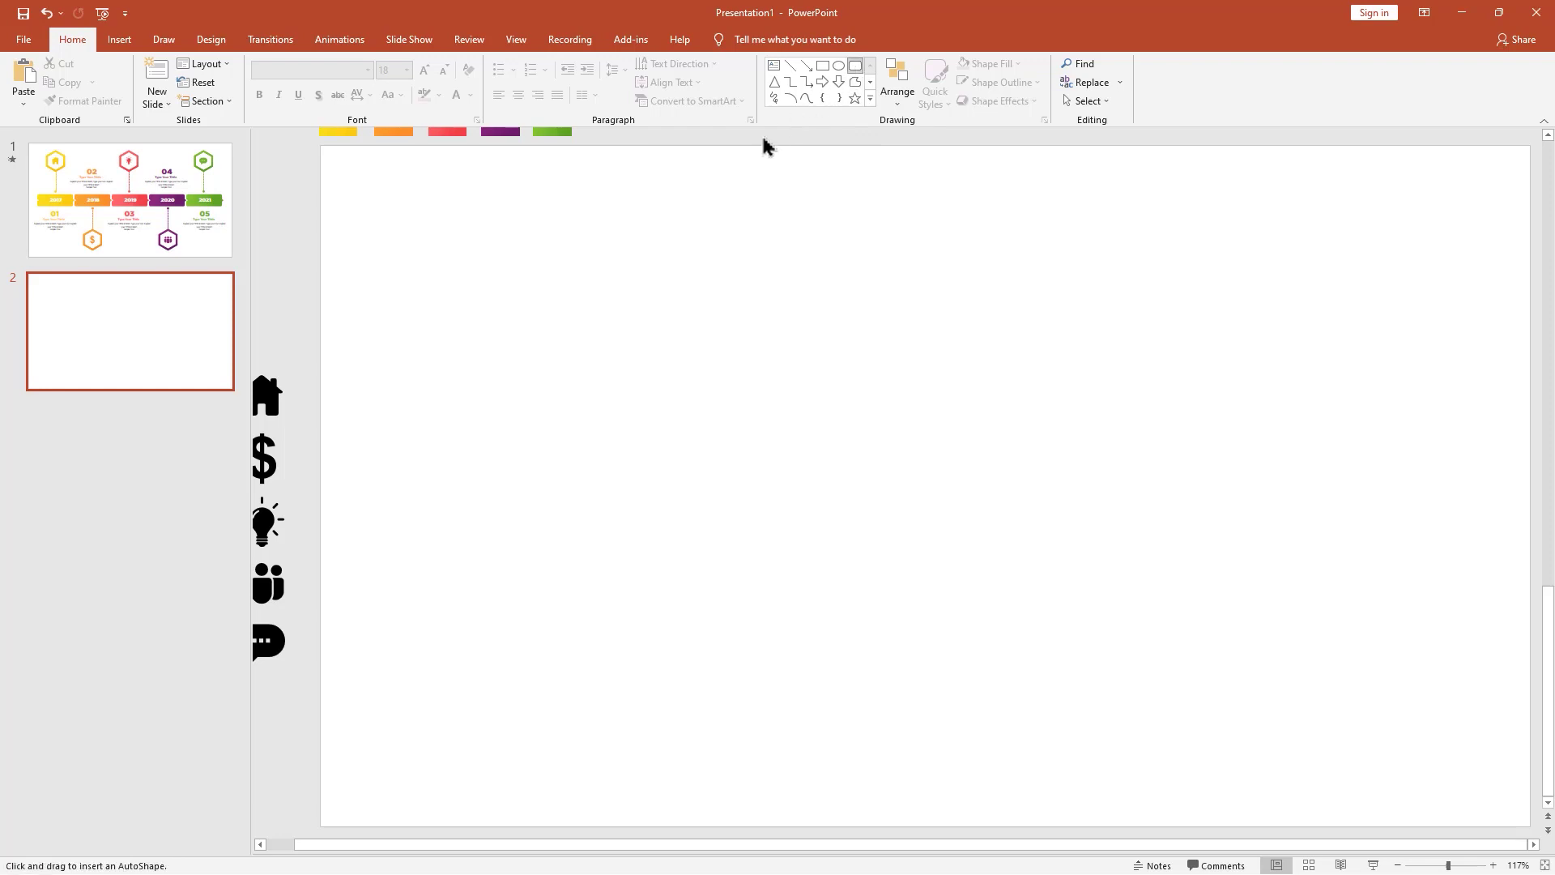
pyautogui.moveTo(518, 329); pyautogui.dragTo(726, 391)
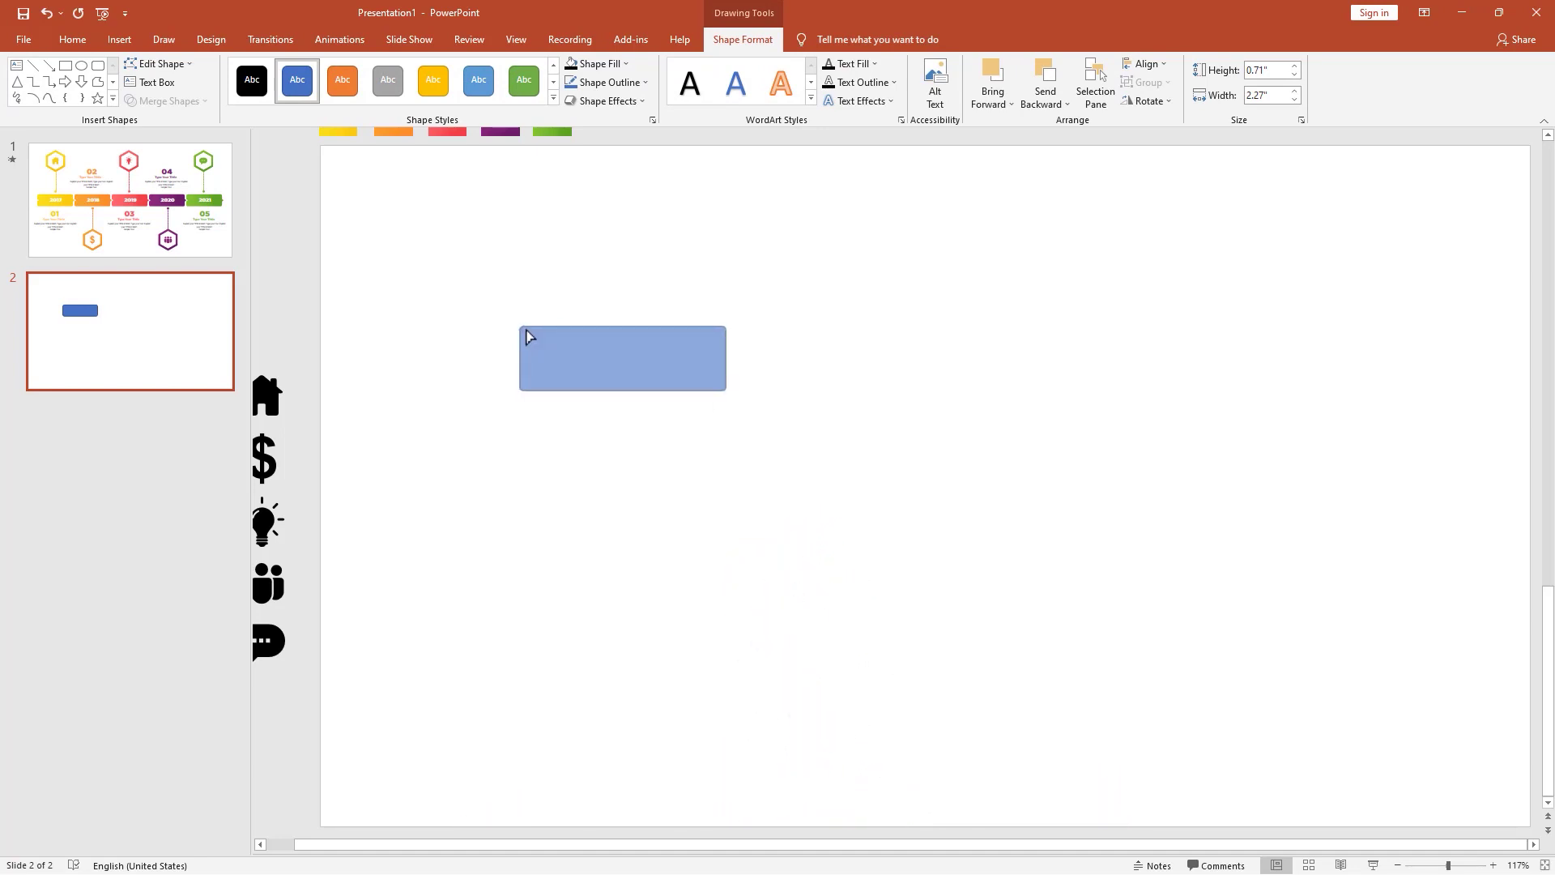
pyautogui.click(673, 267)
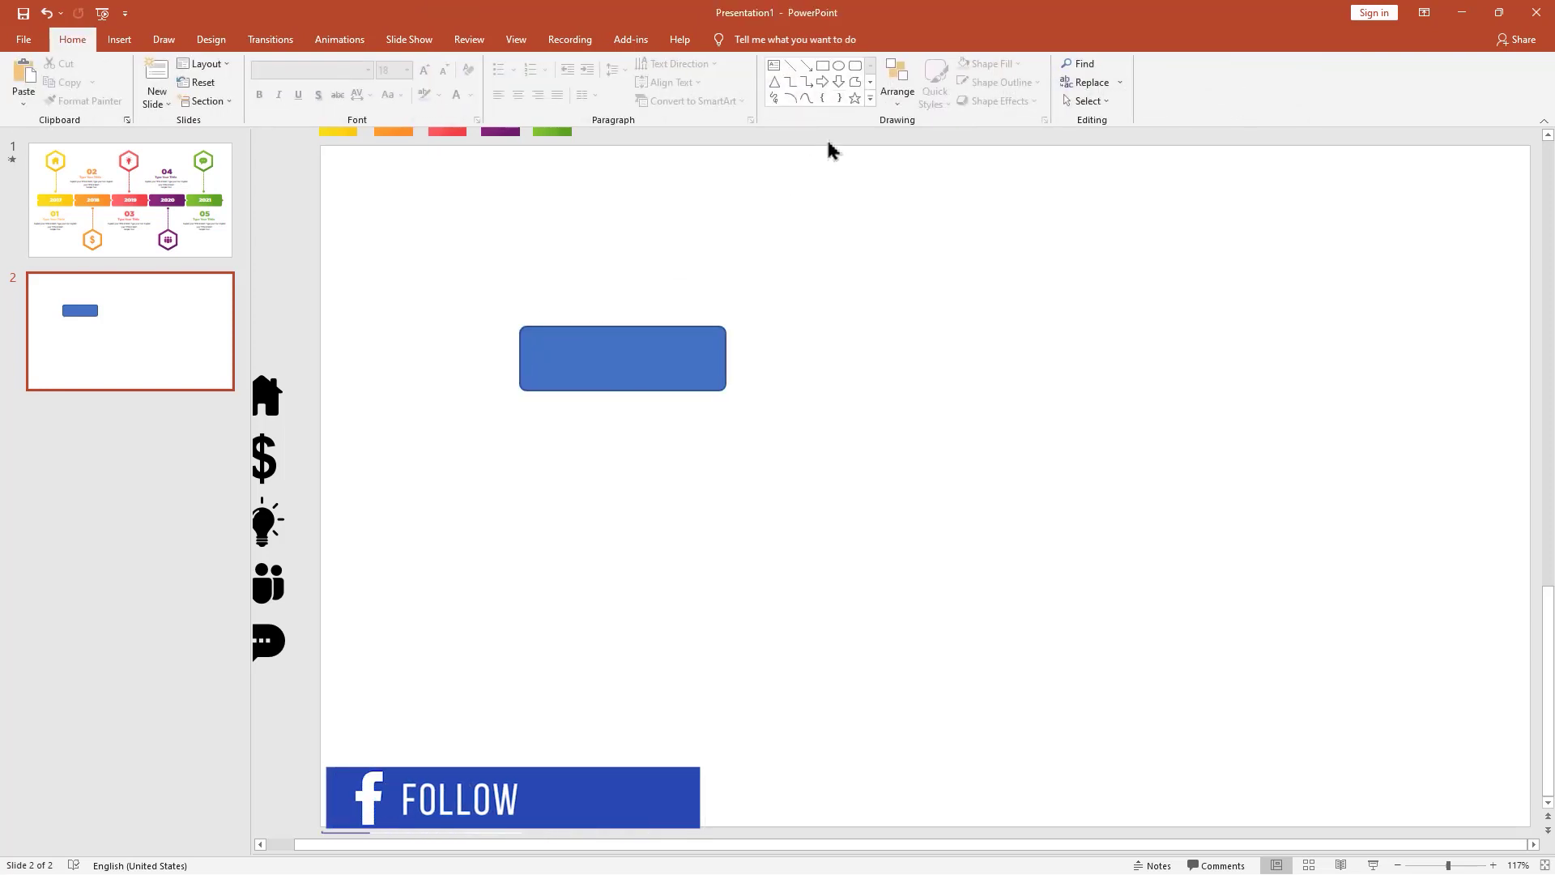
# Draw a small isosceles triangle just to the right of the rectangle.
pyautogui.click(870, 98)
pyautogui.click(808, 200)
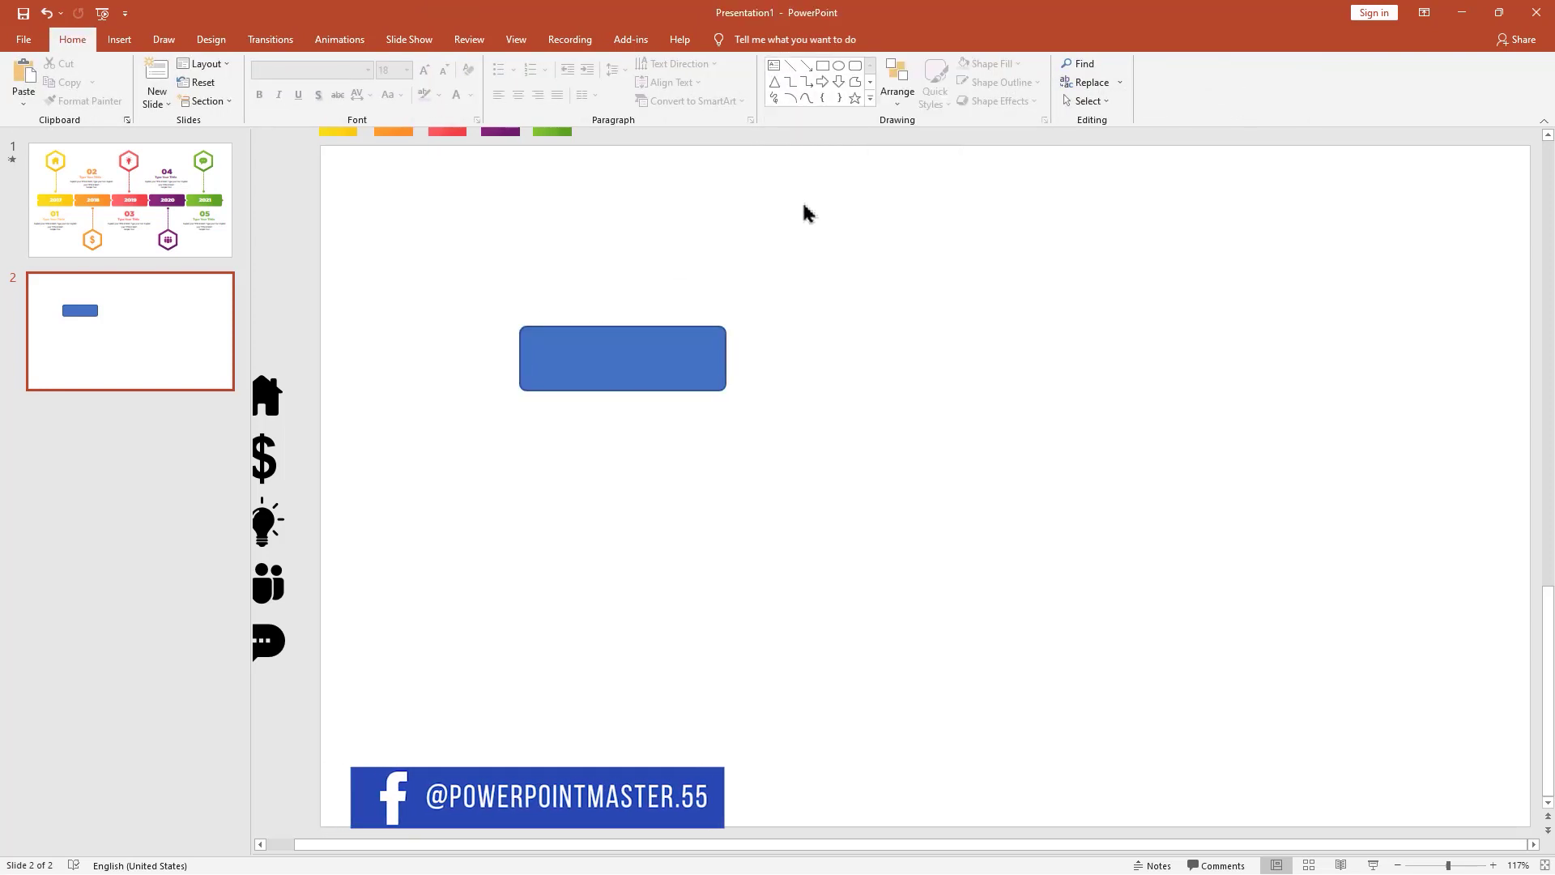
pyautogui.moveTo(742, 346); pyautogui.dragTo(795, 365)
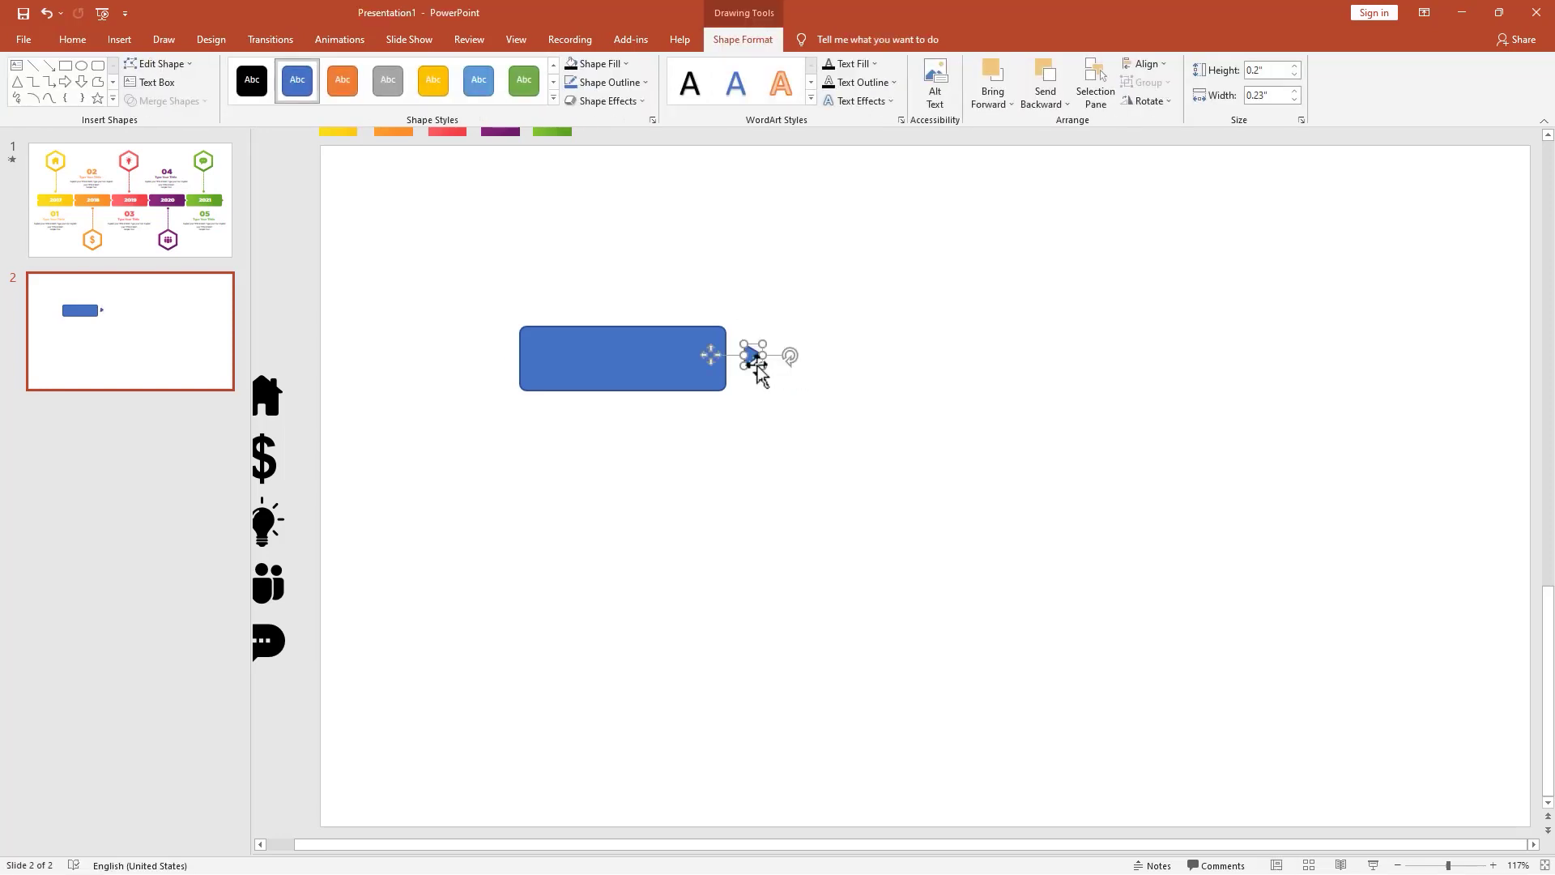
# Butt the triangle against the rectangle's right edge and widen it to 0.29".
pyautogui.scroll(3, 753, 363)
pyautogui.scroll(10, 885, 518)
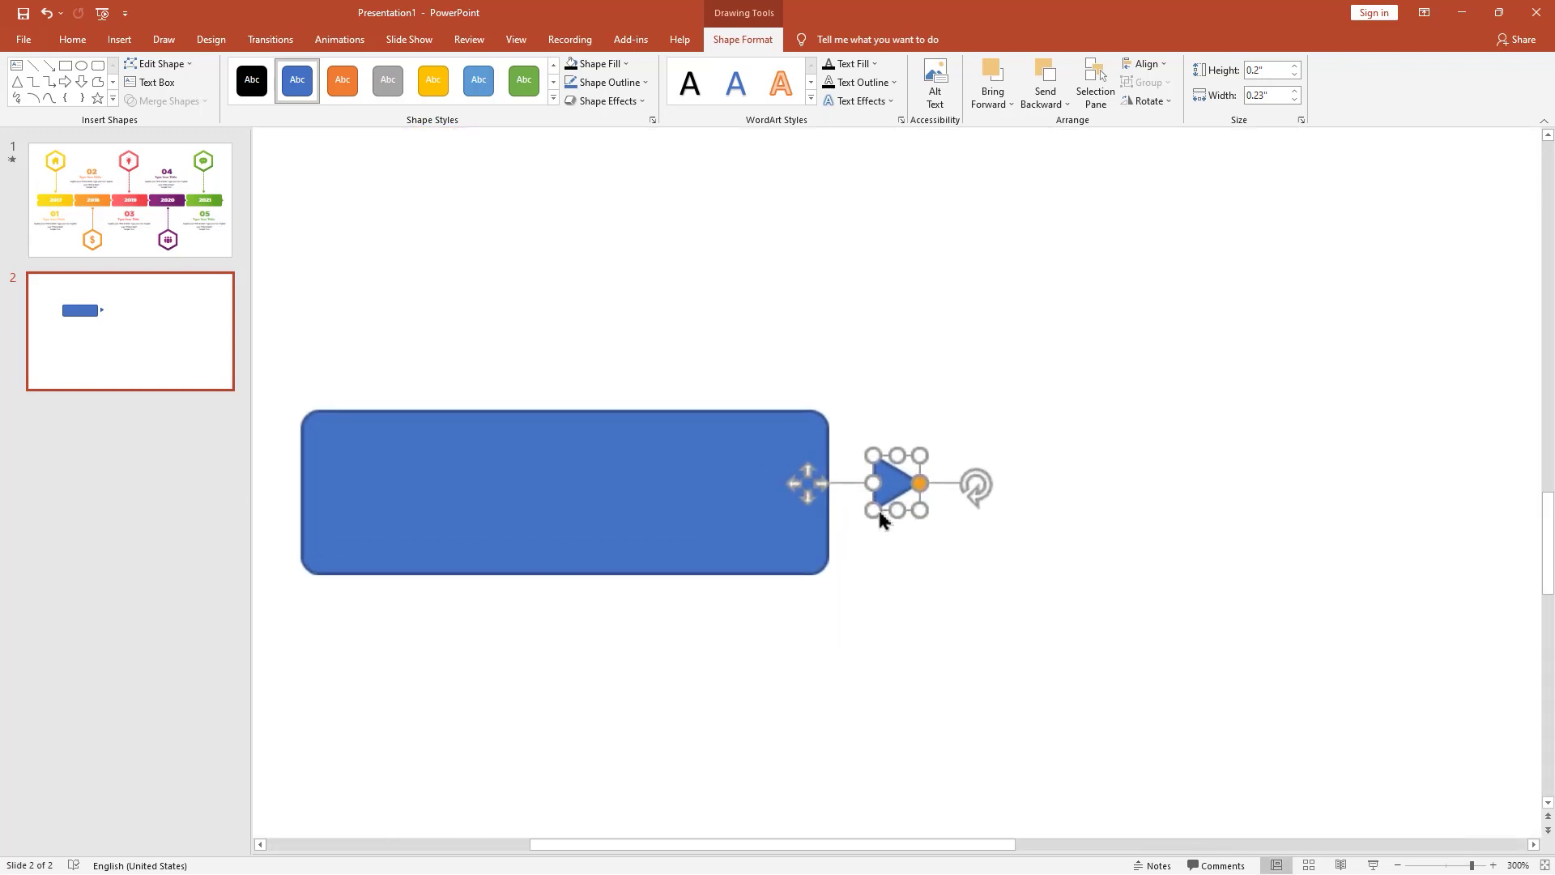
pyautogui.moveTo(889, 483); pyautogui.dragTo(825, 487)
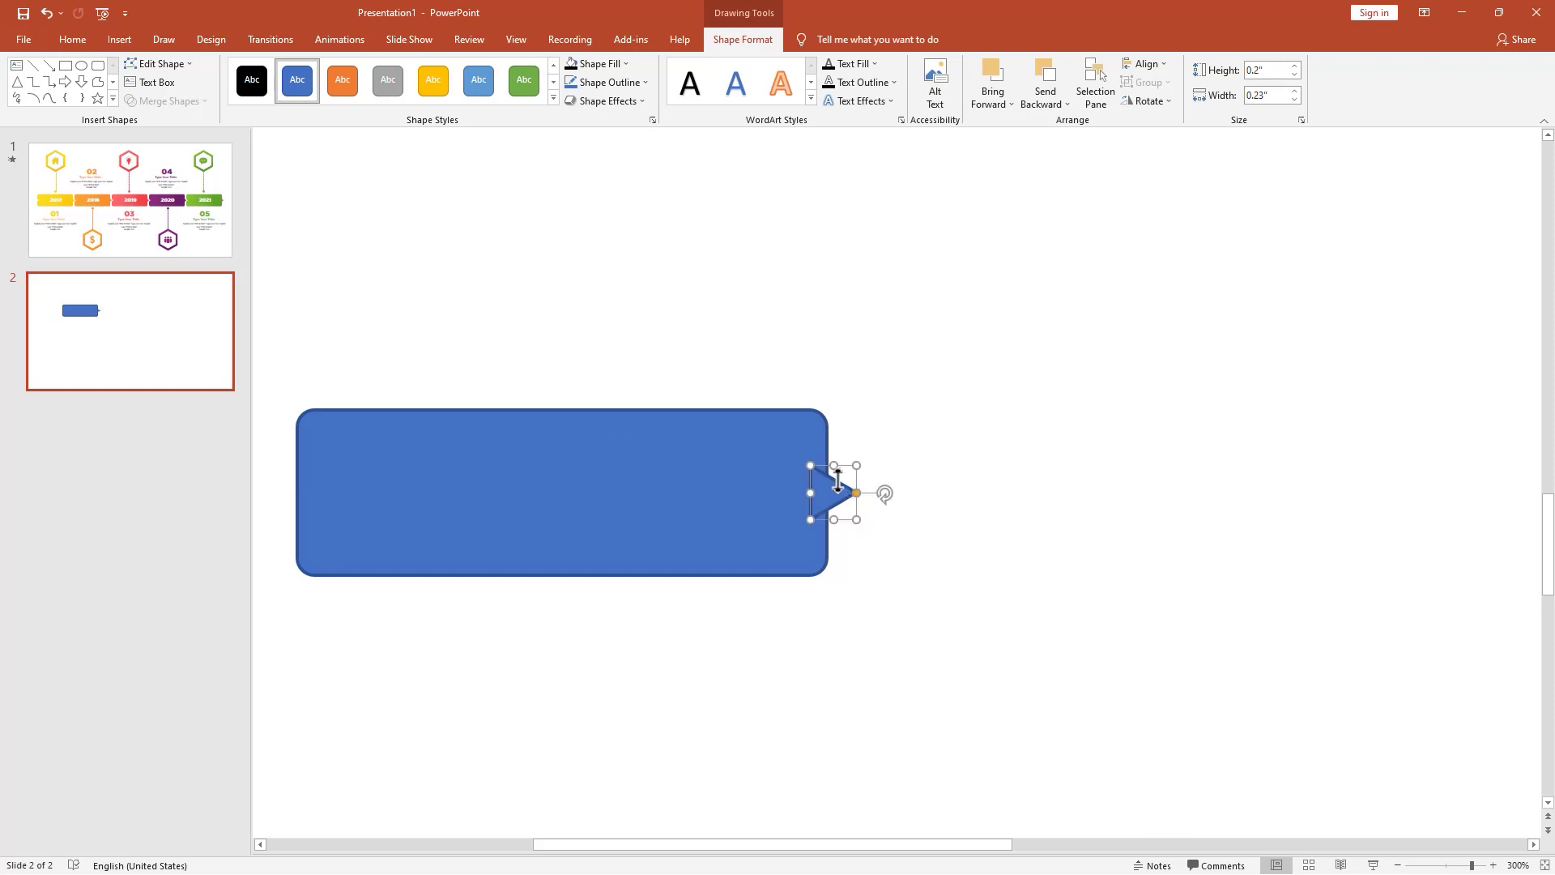
pyautogui.moveTo(833, 469); pyautogui.dragTo(835, 459)
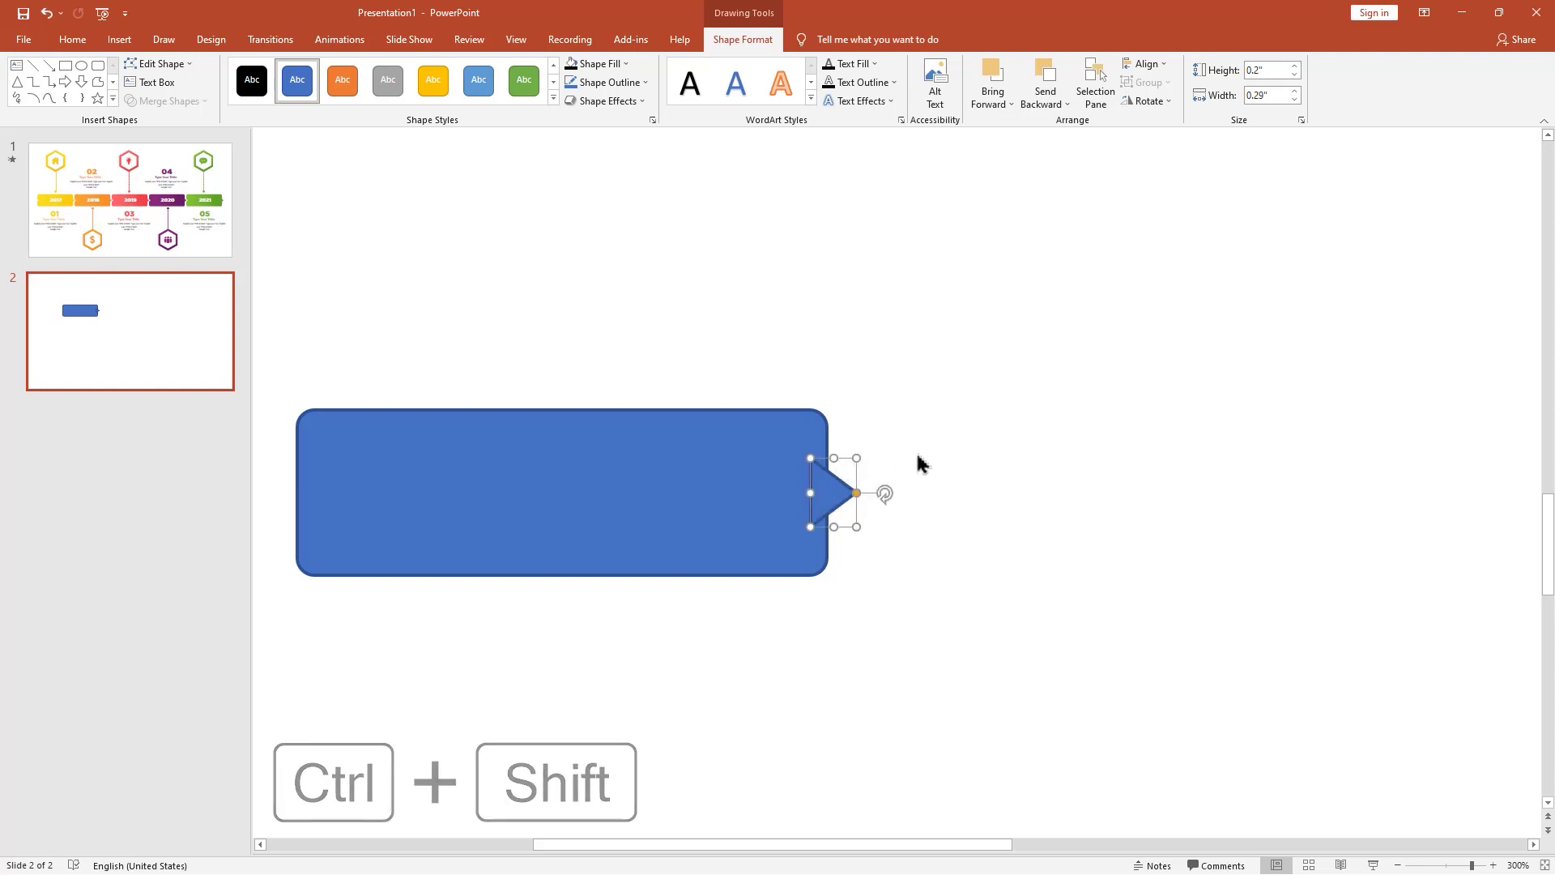
# Ctrl-drag a copy of the triangle onto the rectangle's left edge.
pyautogui.click(918, 464)
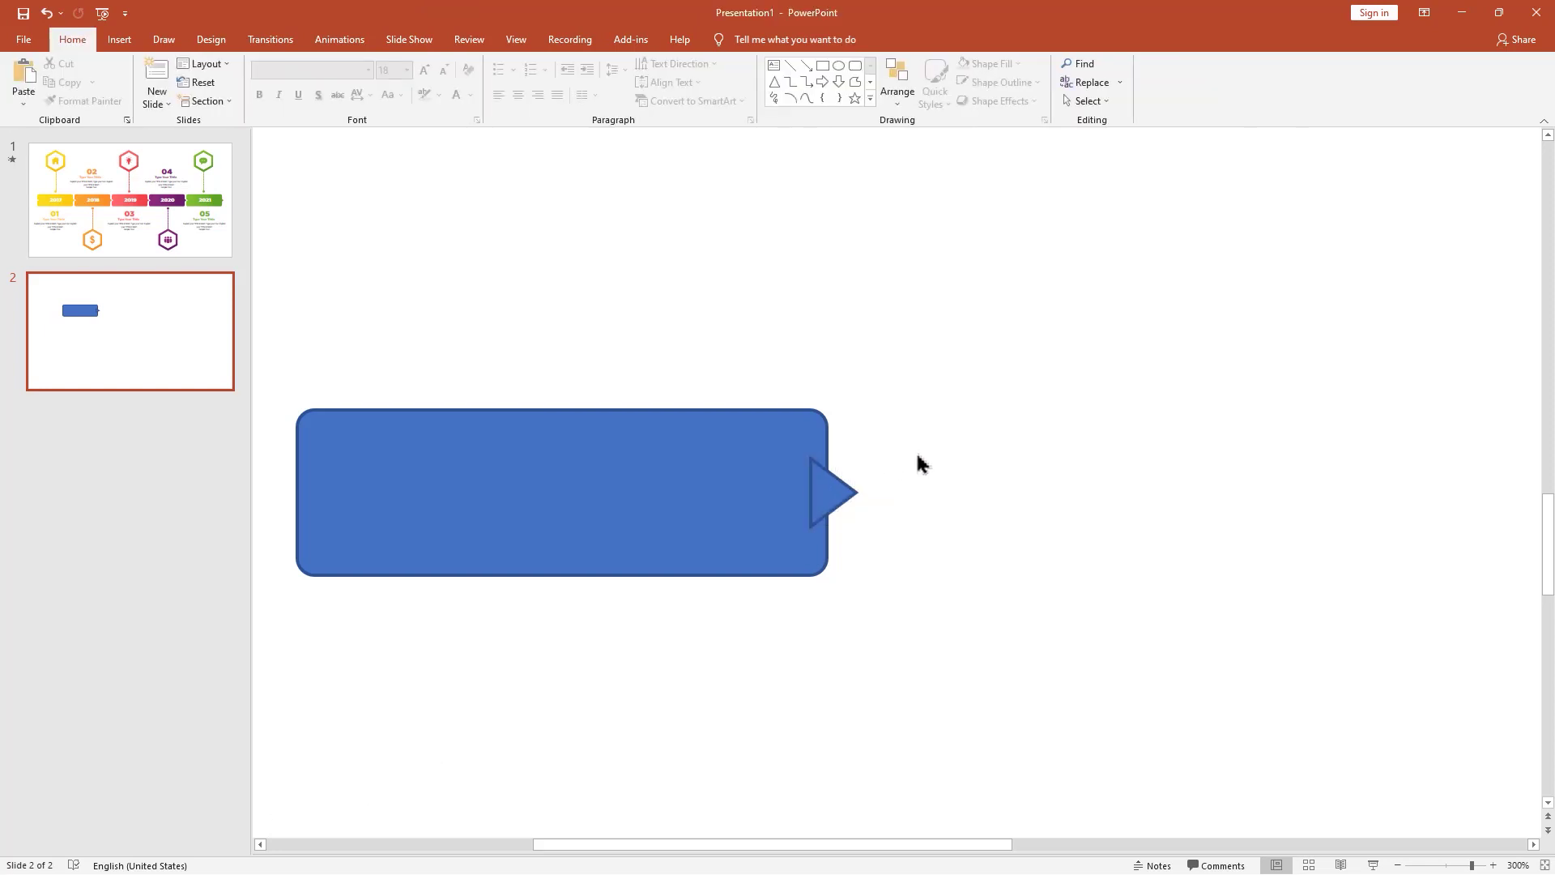
pyautogui.moveTo(835, 492); pyautogui.dragTo(306, 492)
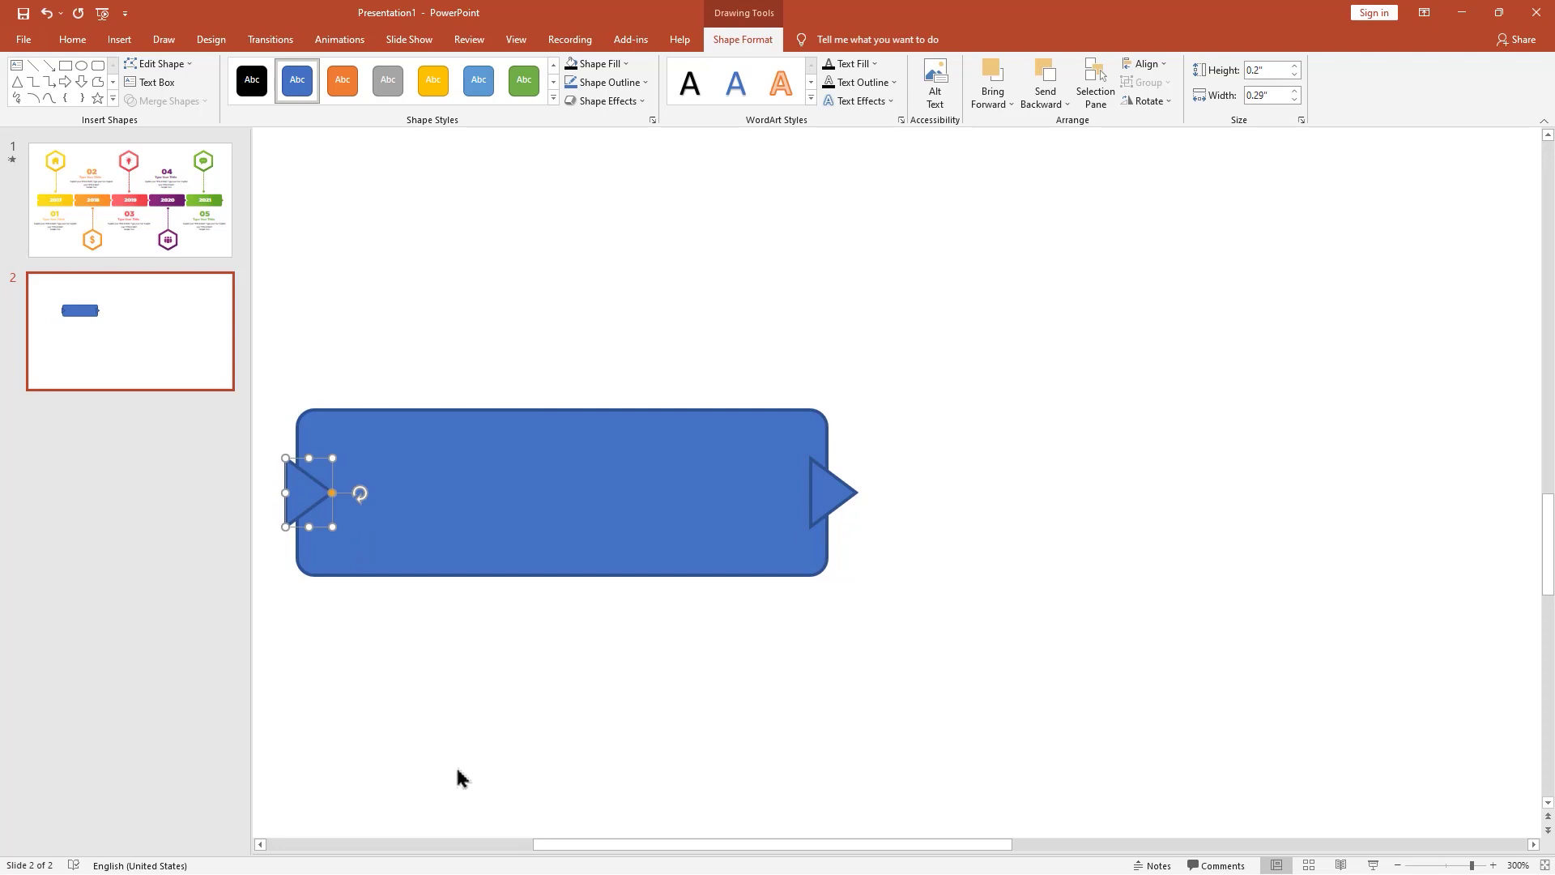
pyautogui.scroll(-10, 457, 777)
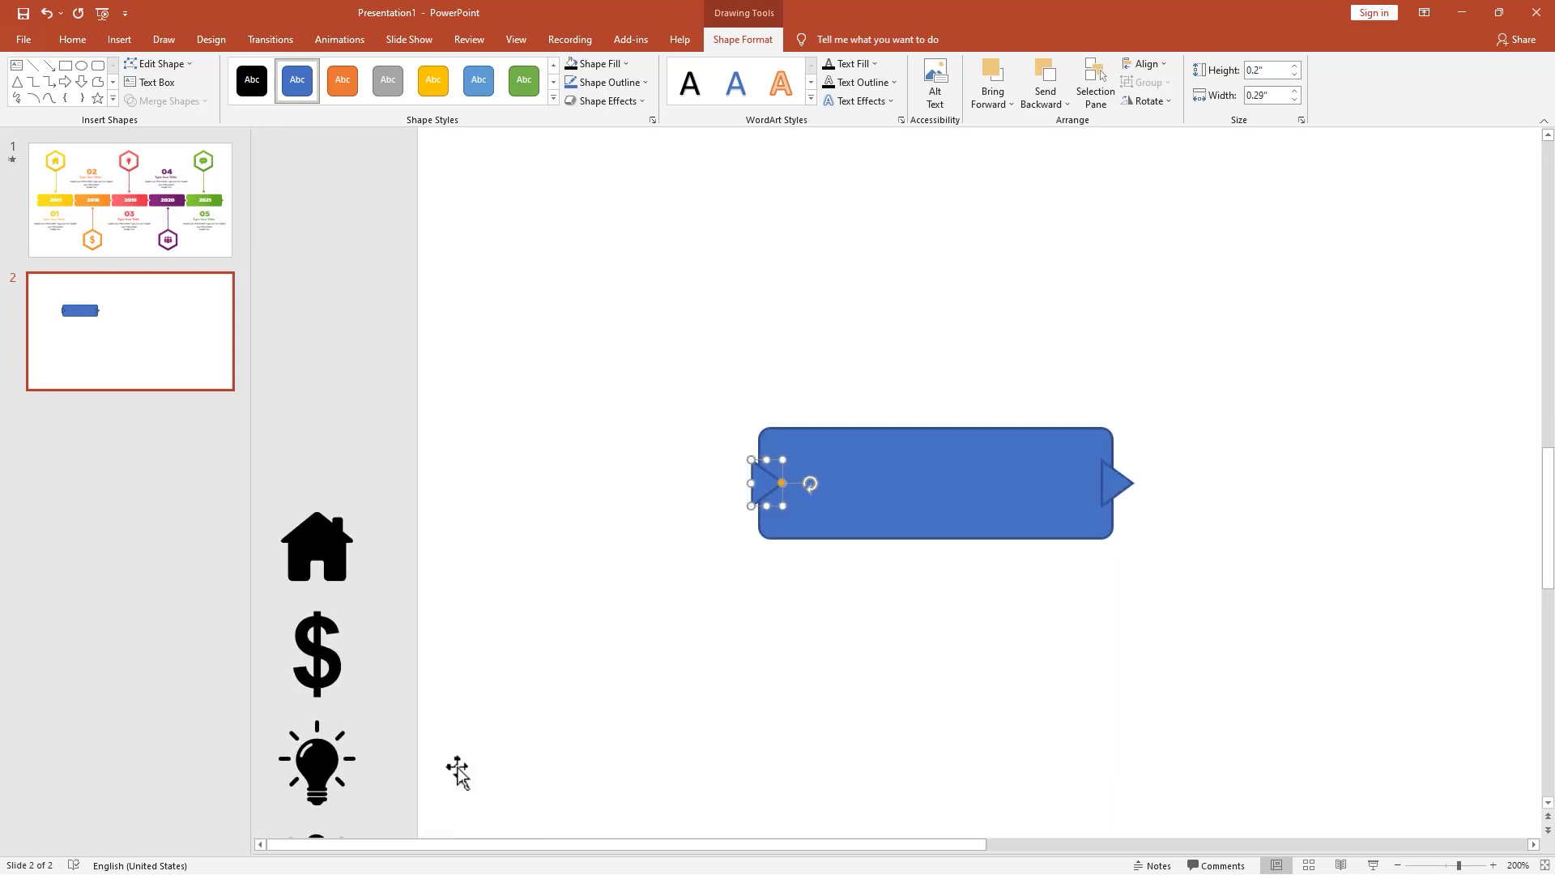
# Union the rectangle with the right triangle to form a pointed right end.
pyautogui.click(645, 686)
pyautogui.click(1036, 483)
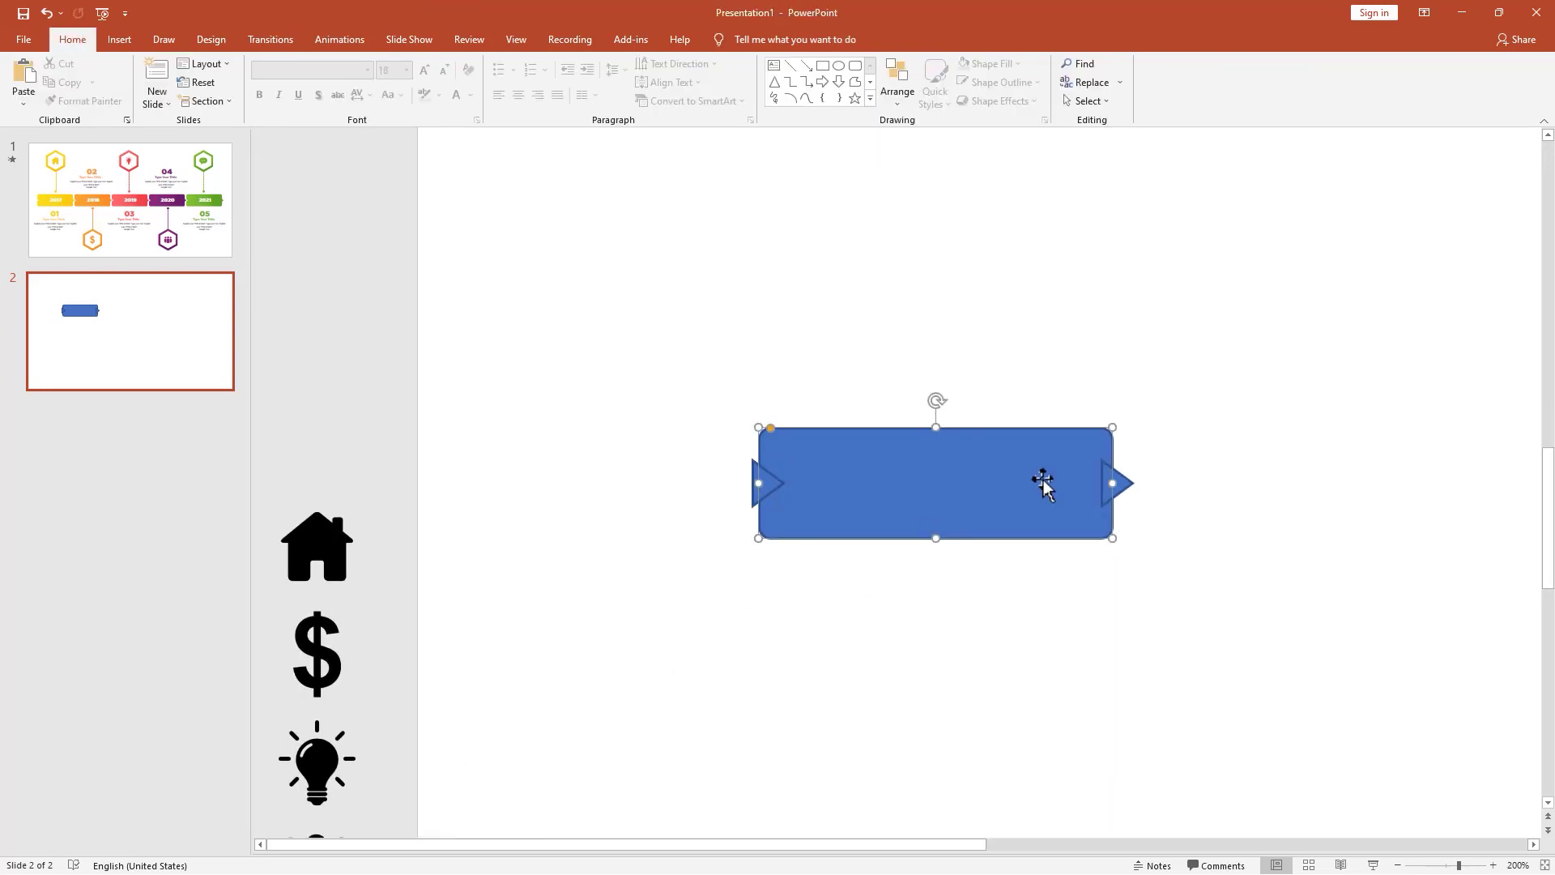
pyautogui.keyDown('shift'); pyautogui.click(1123, 483); pyautogui.keyUp('shift')
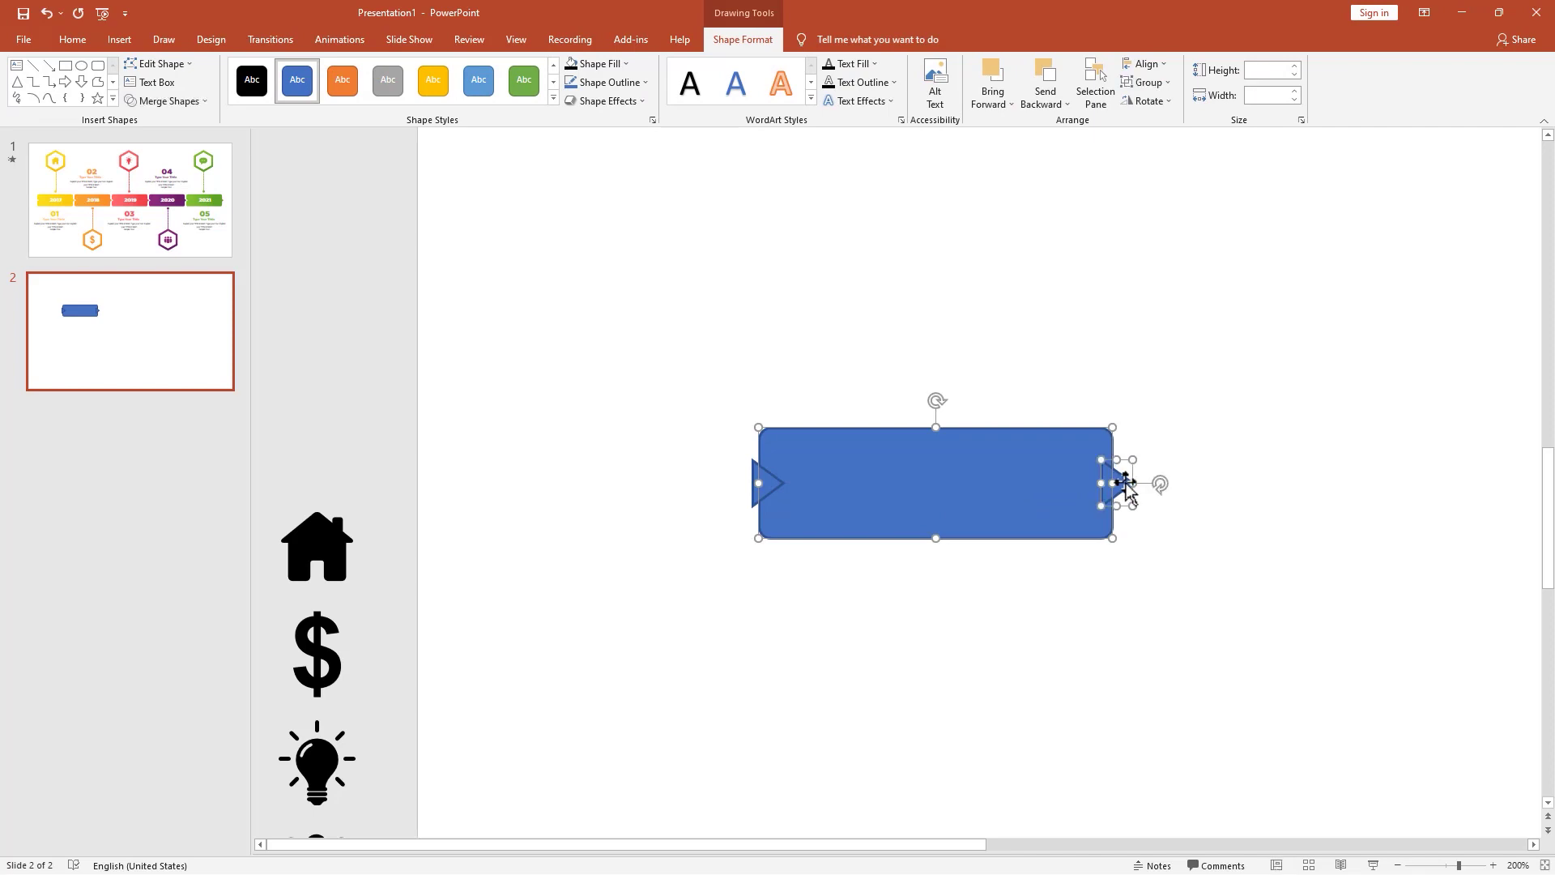
pyautogui.click(200, 100)
pyautogui.click(179, 121)
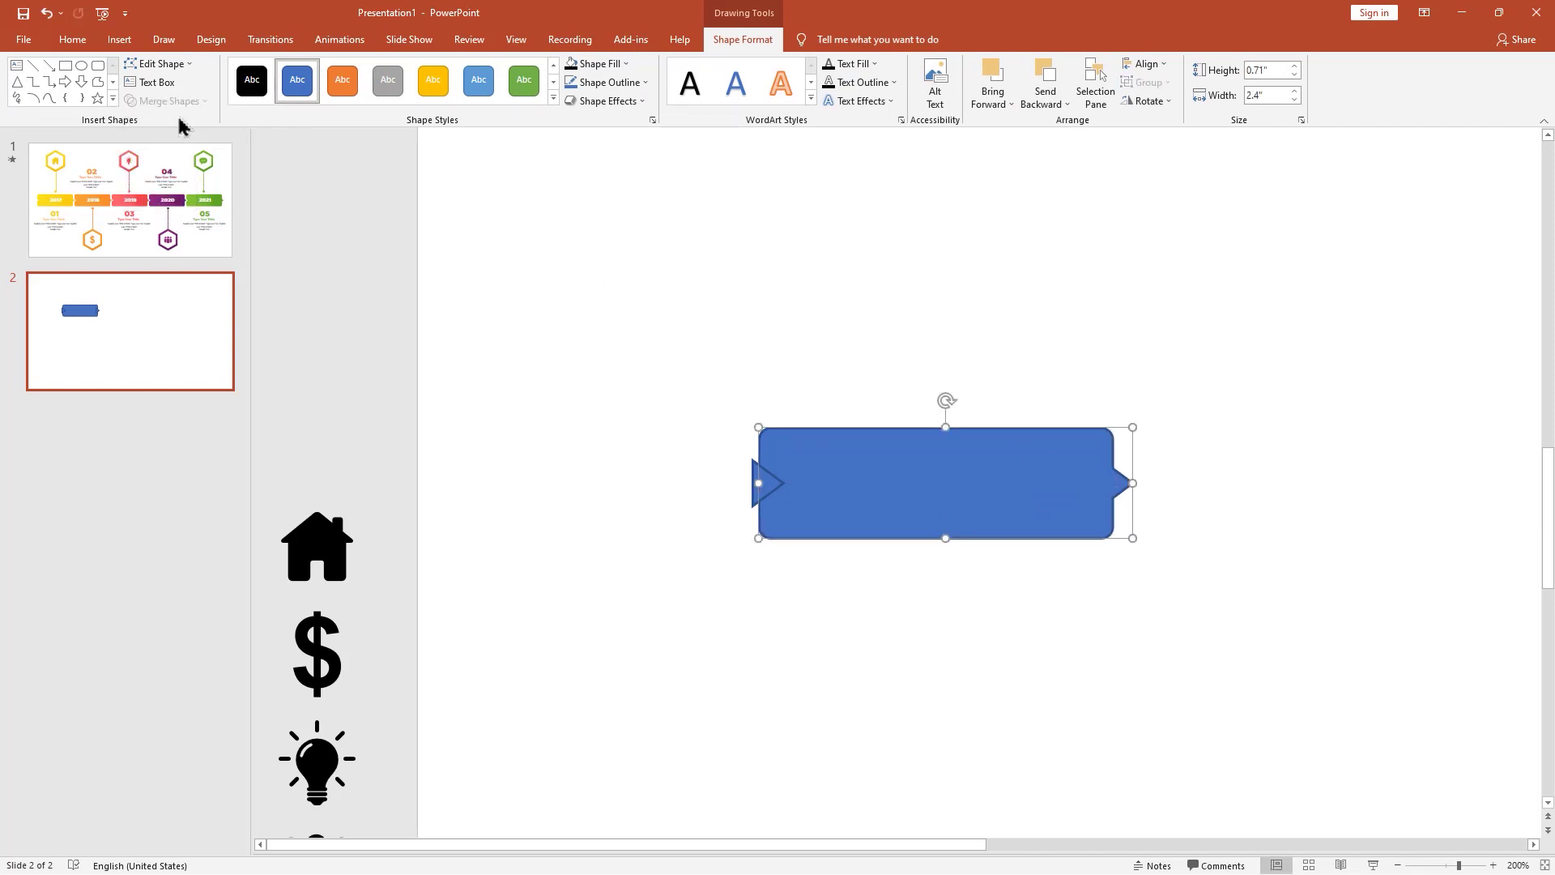
pyautogui.click(201, 132)
# Subtract the left triangle from the banner to cut a notch into its left end.
pyautogui.doubleClick(818, 460)
pyautogui.keyDown('shift'); pyautogui.click(778, 482); pyautogui.keyUp('shift')
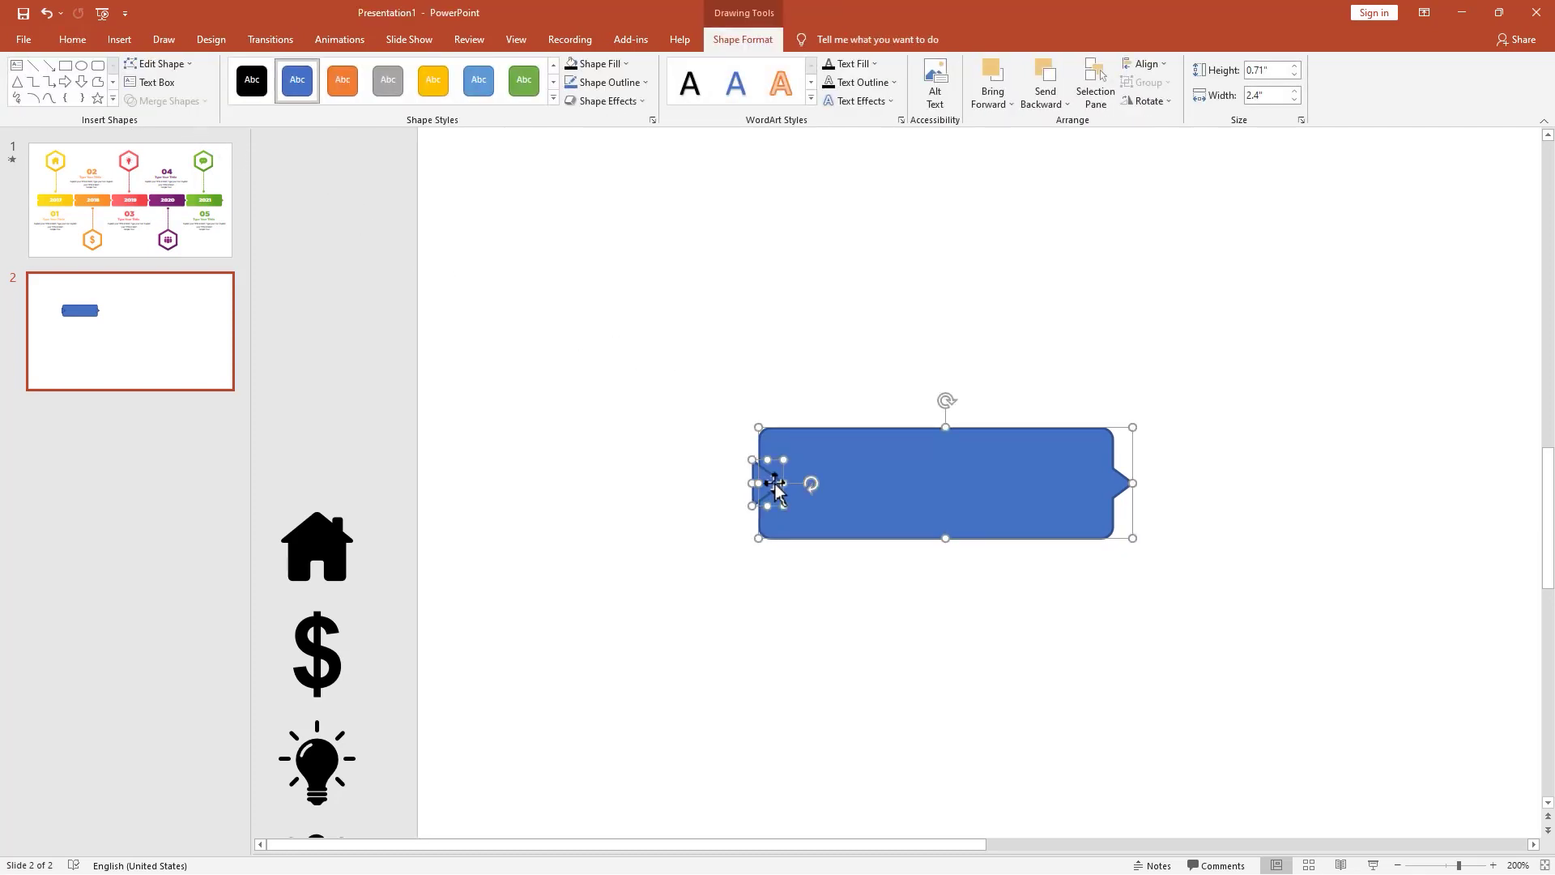
pyautogui.click(182, 106)
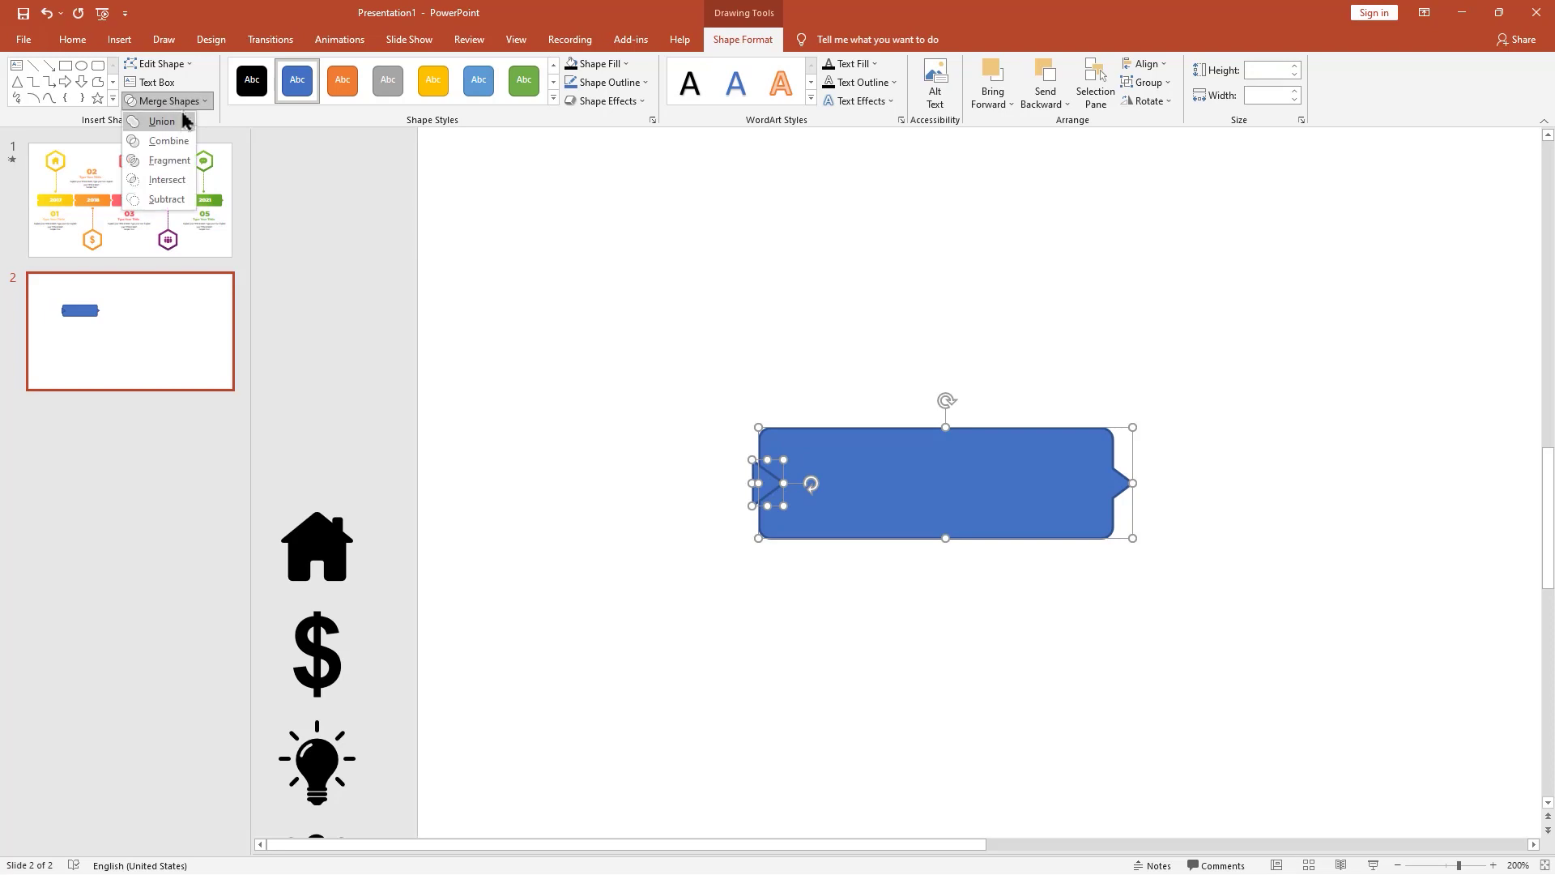
pyautogui.click(176, 201)
pyautogui.click(692, 434)
pyautogui.scroll(-10, 692, 434)
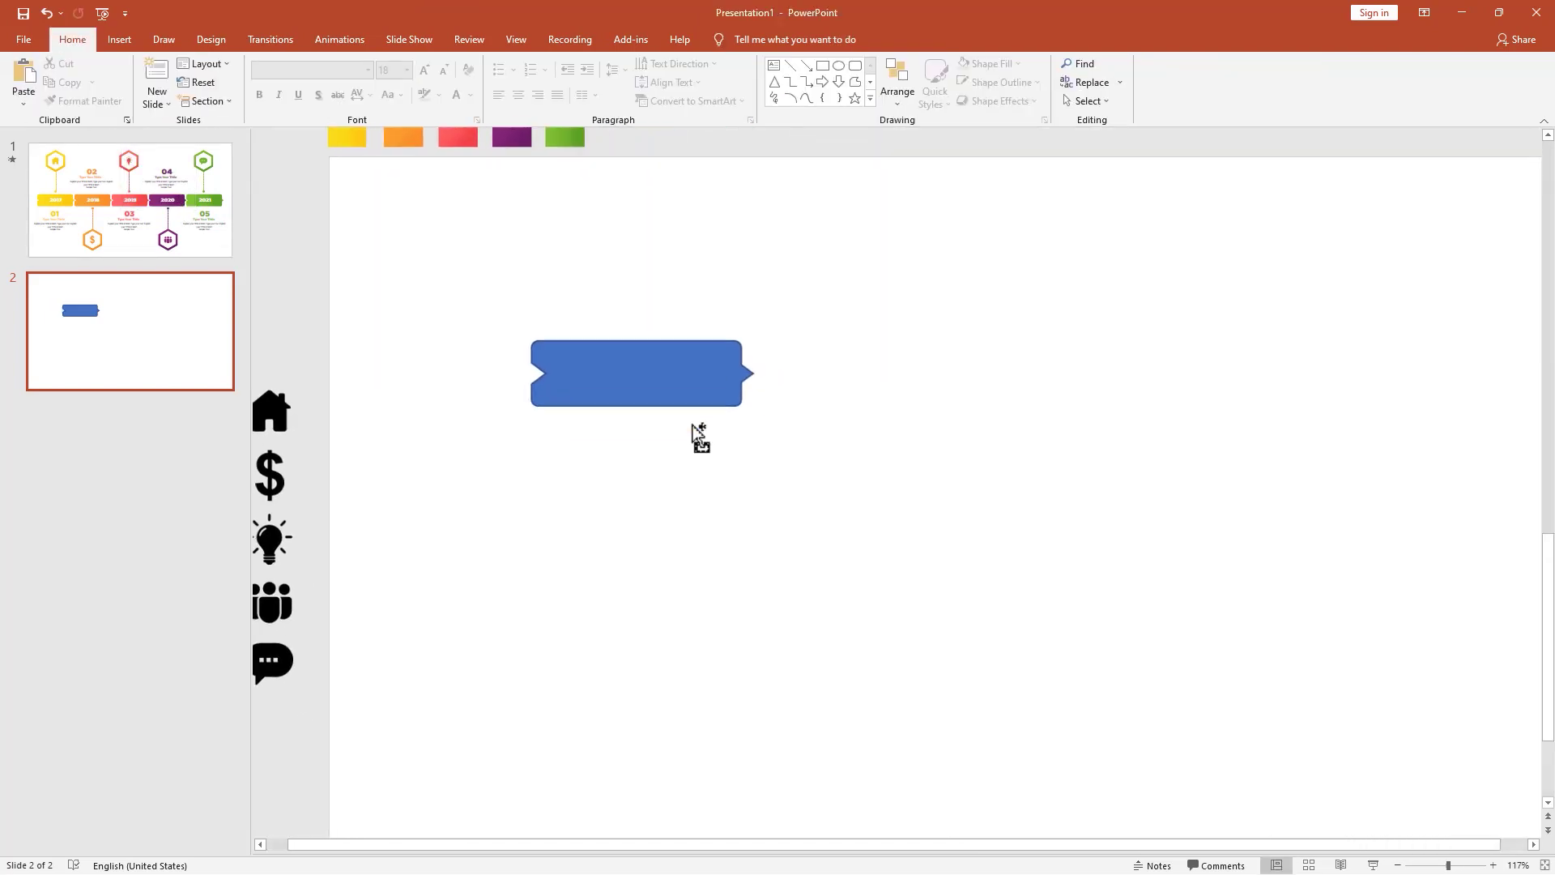
# Move the banner to the lower left beside the dollar icon and give it No Outline.
pyautogui.moveTo(649, 382); pyautogui.dragTo(520, 485)
pyautogui.rightClick(535, 479)
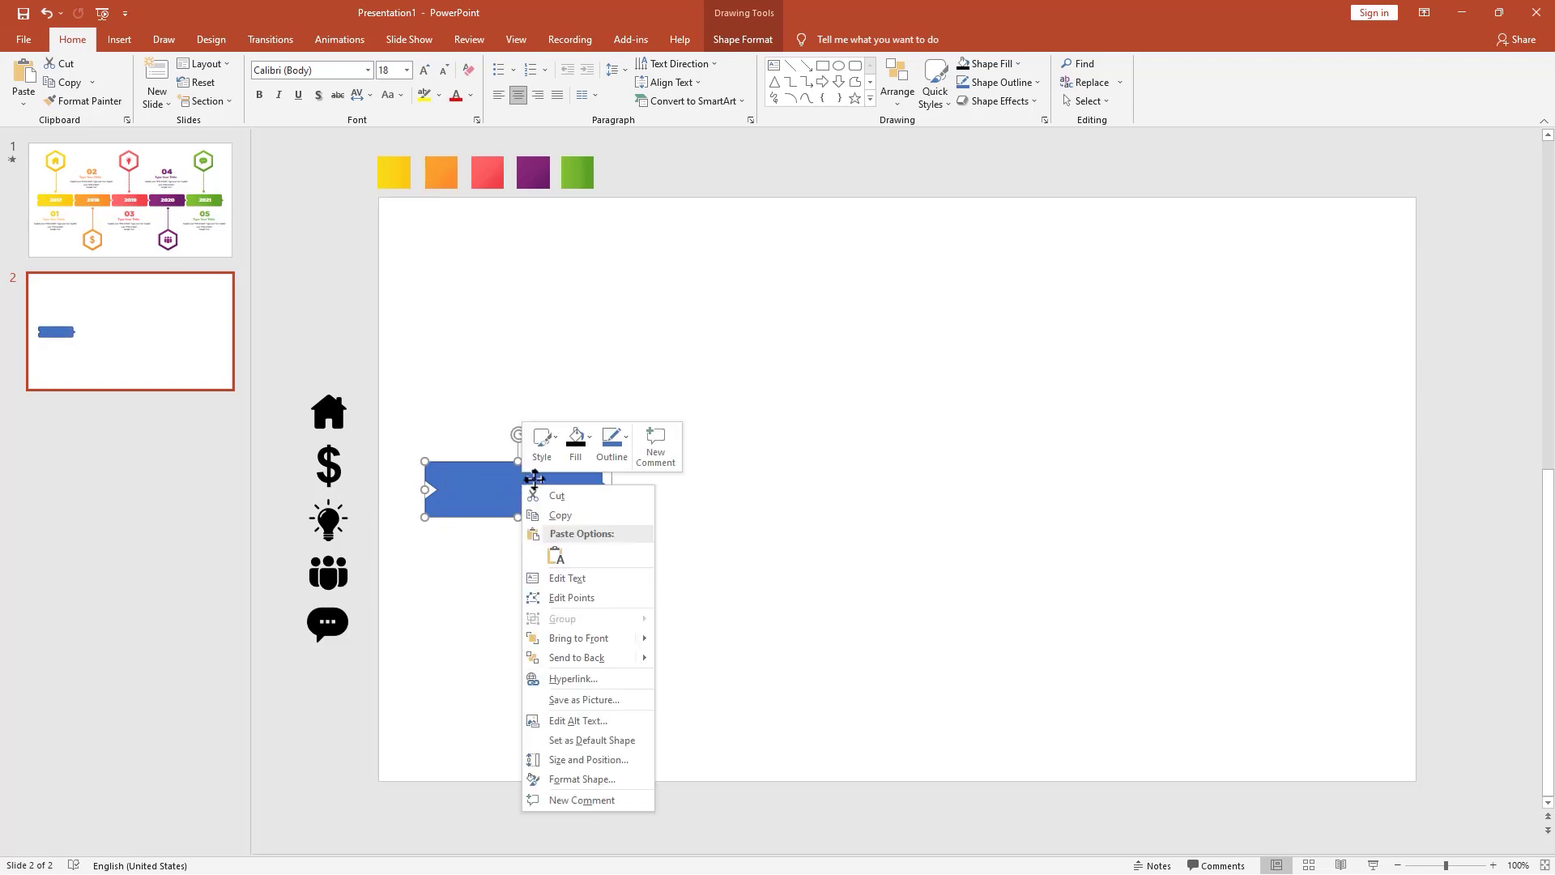
pyautogui.click(611, 443)
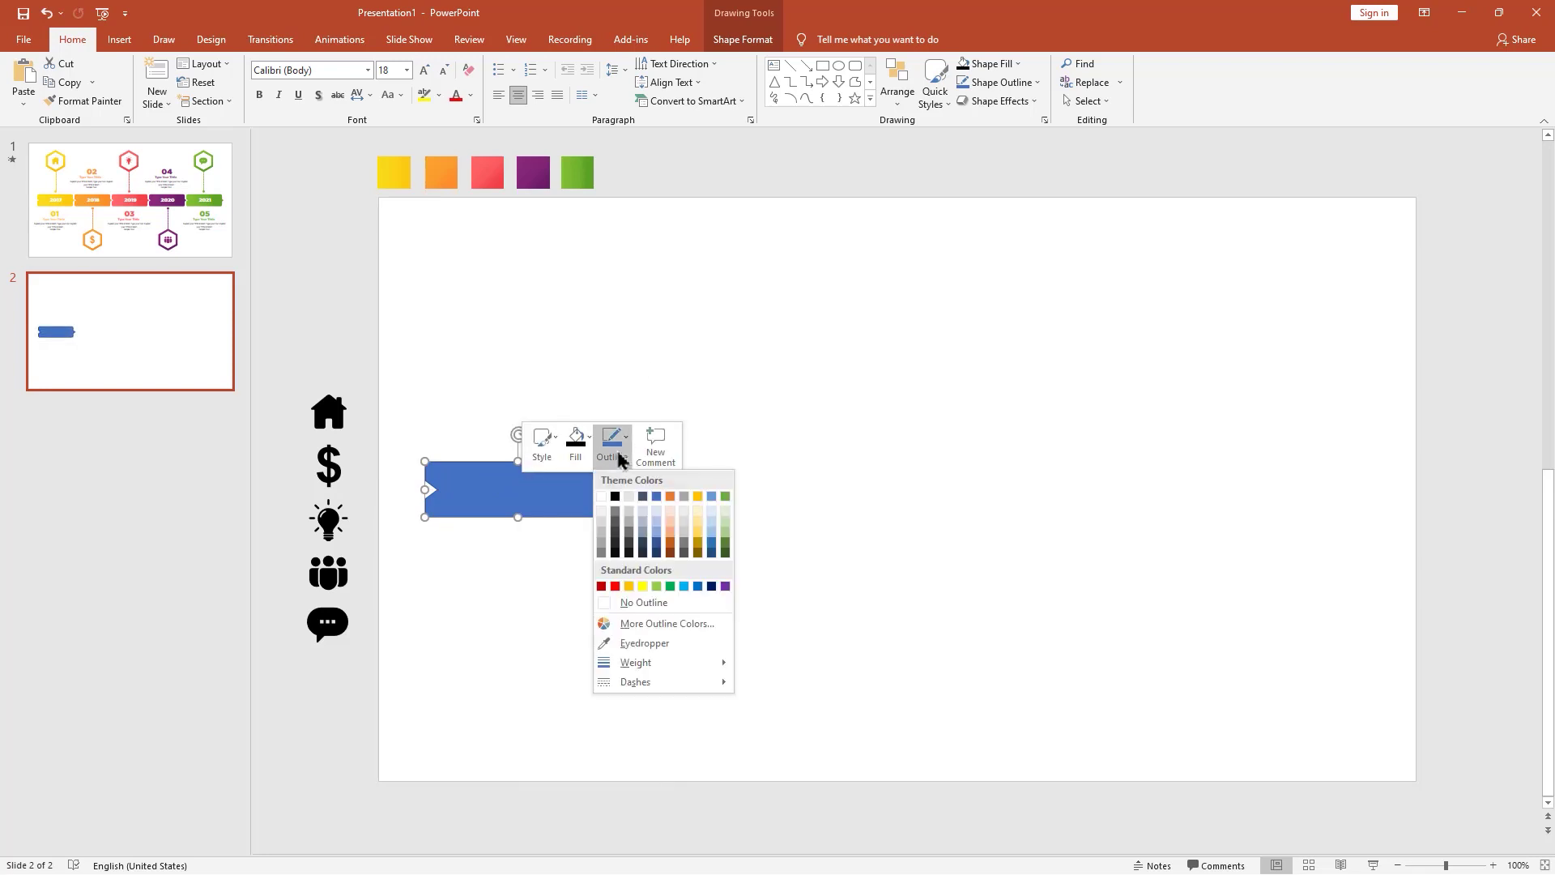
pyautogui.click(625, 604)
pyautogui.click(758, 438)
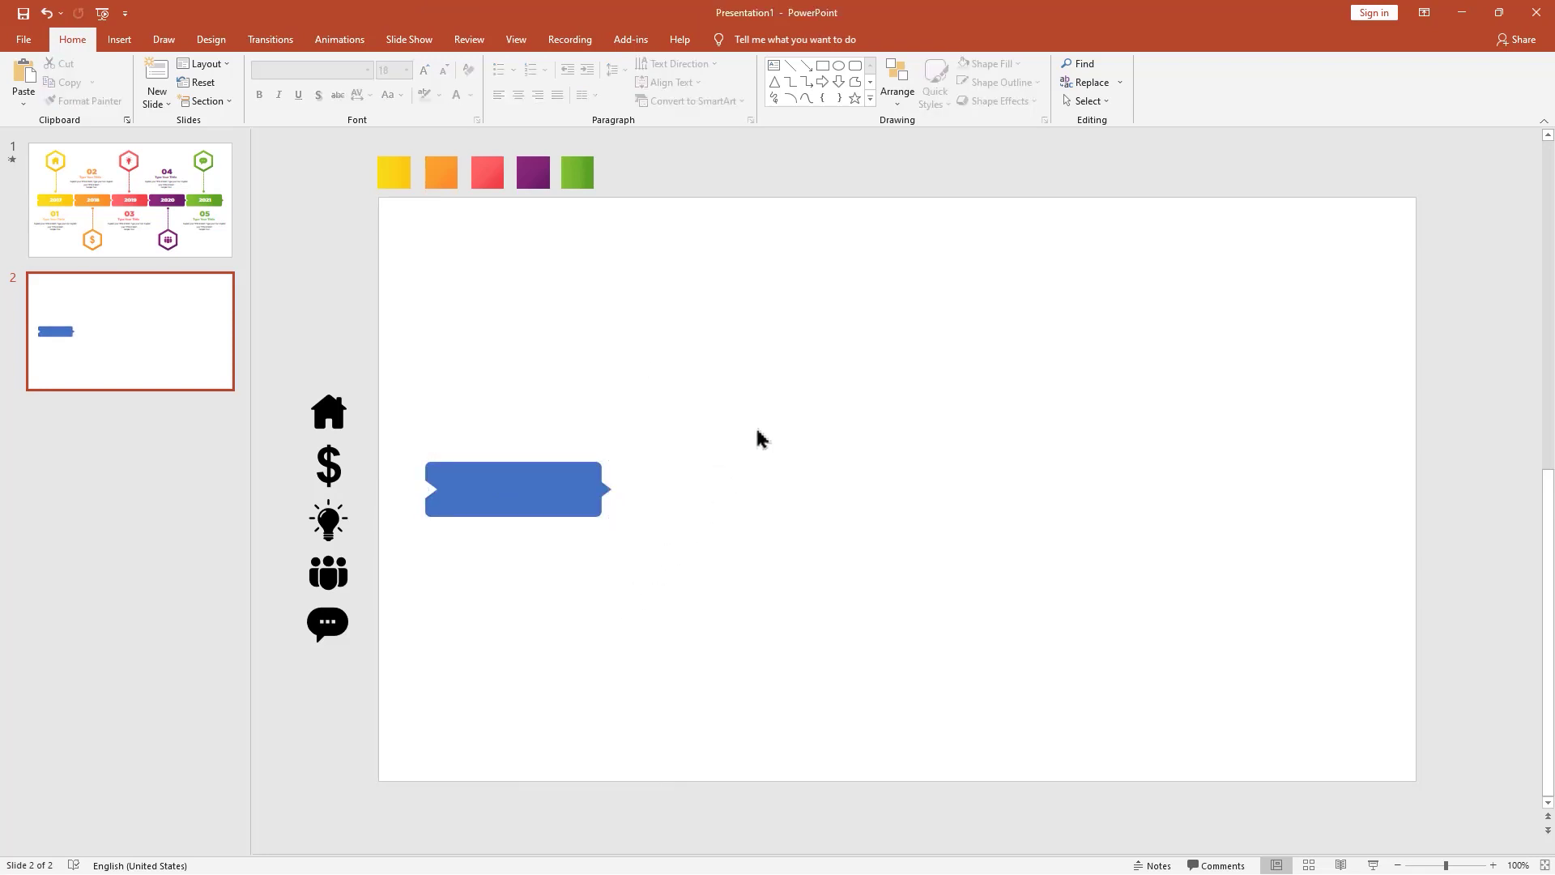
pyautogui.click(590, 477)
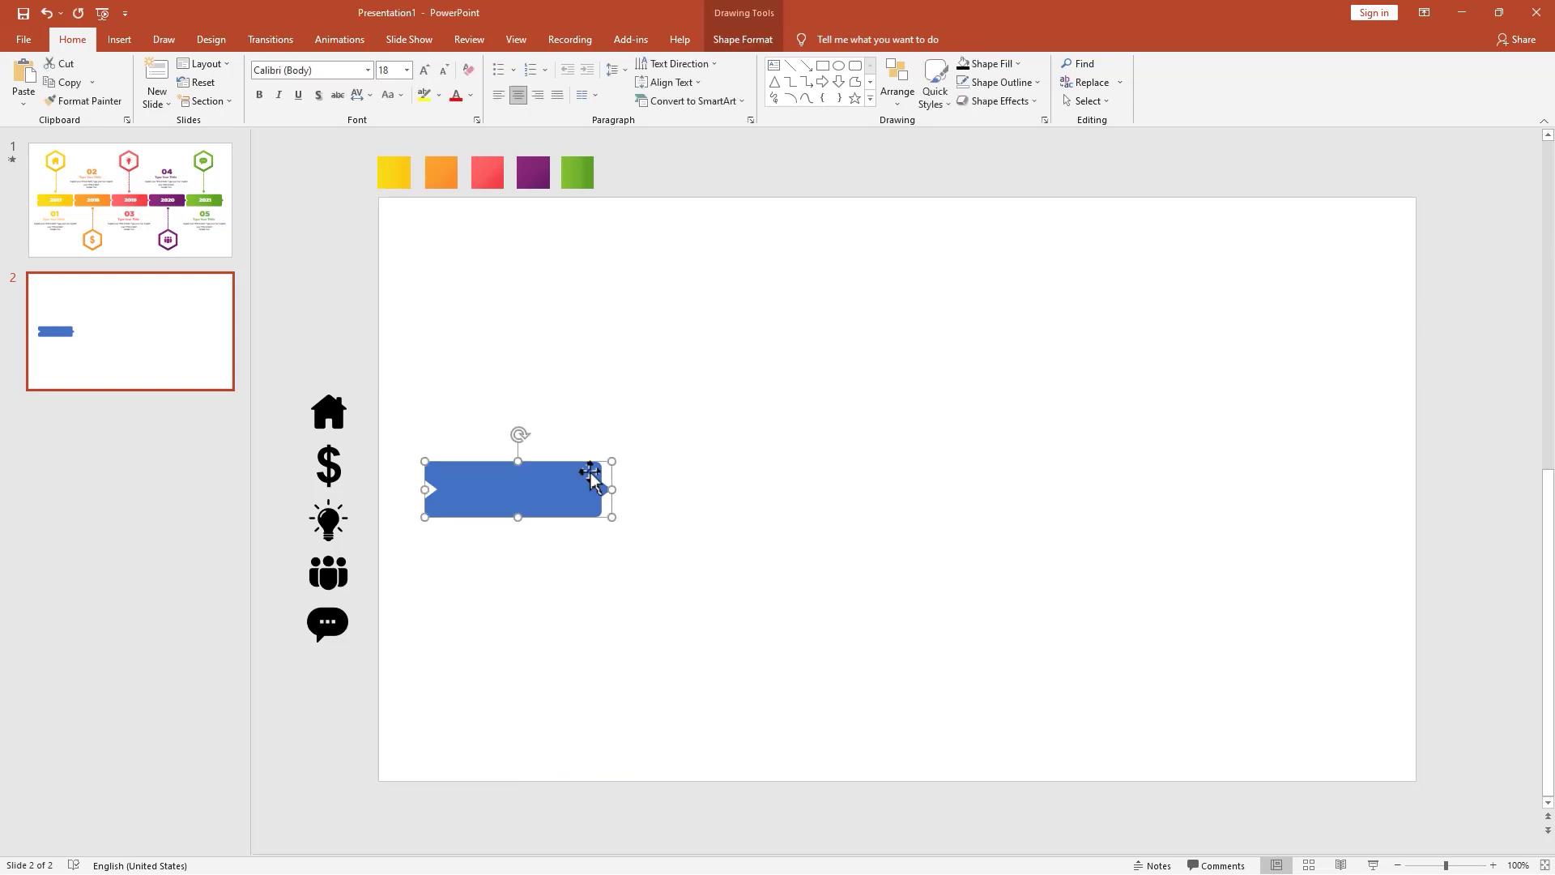
pyautogui.click(747, 39)
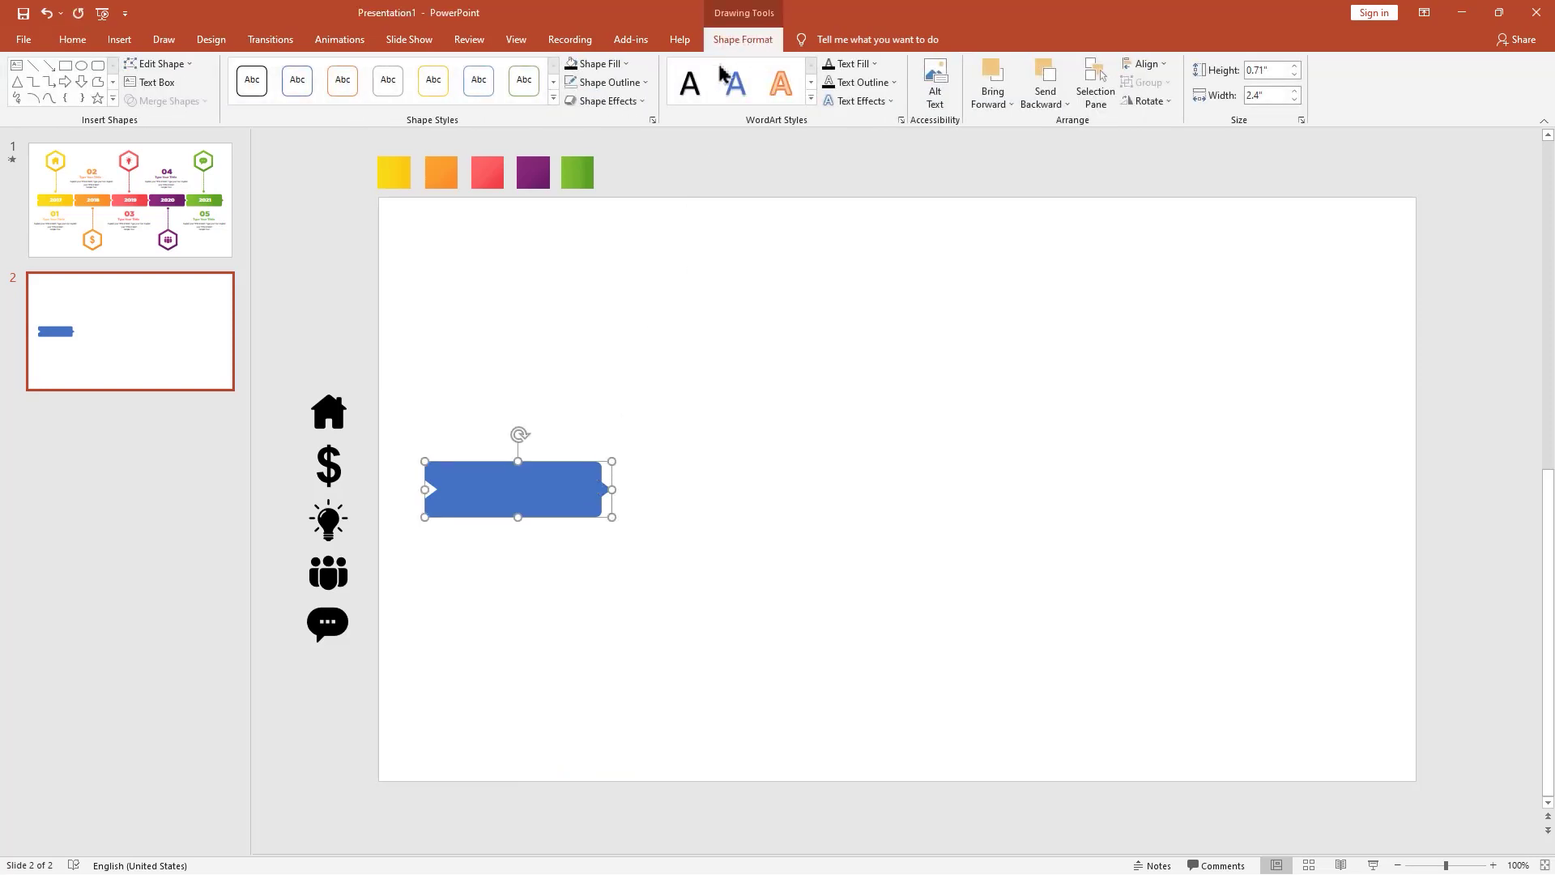
# Fill the banner with a yellow linear gradient at 0° via the Format Shape pane.
pyautogui.click(652, 121)
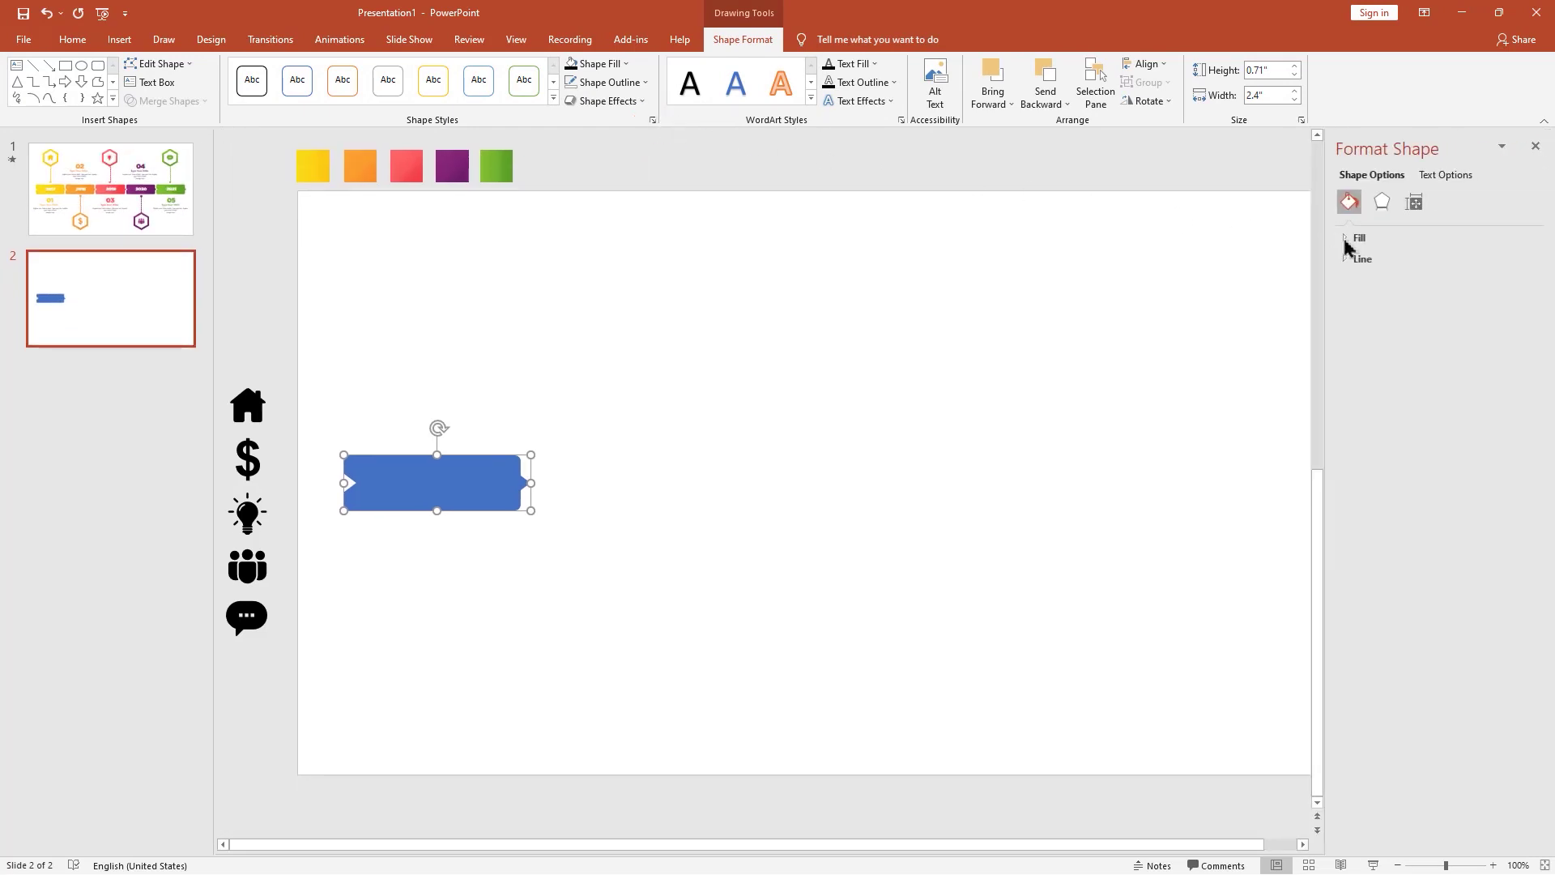
pyautogui.click(1345, 242)
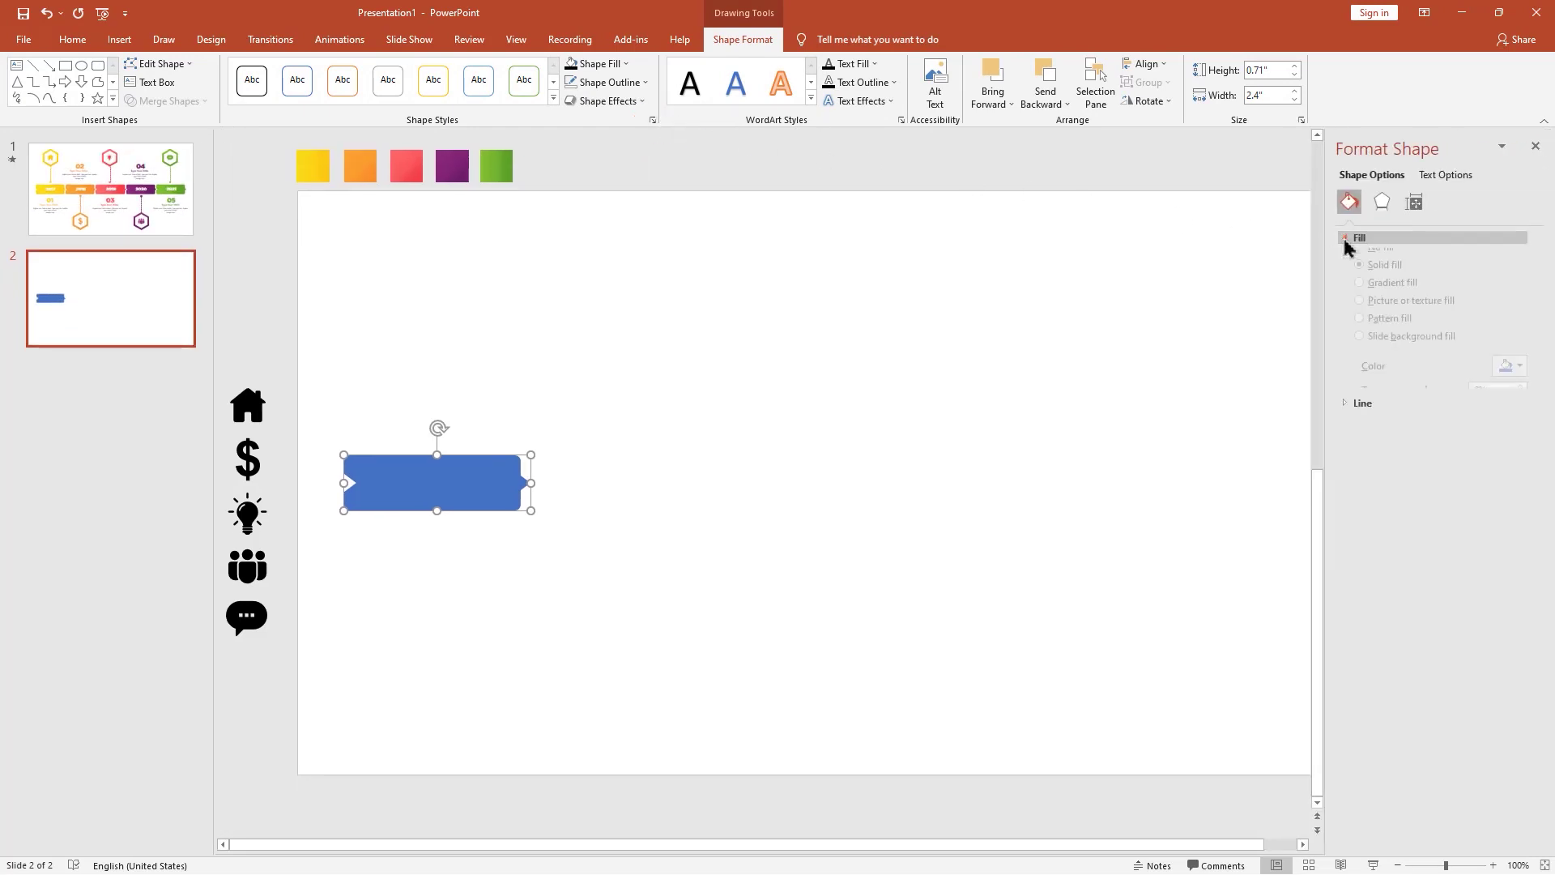
pyautogui.click(313, 166)
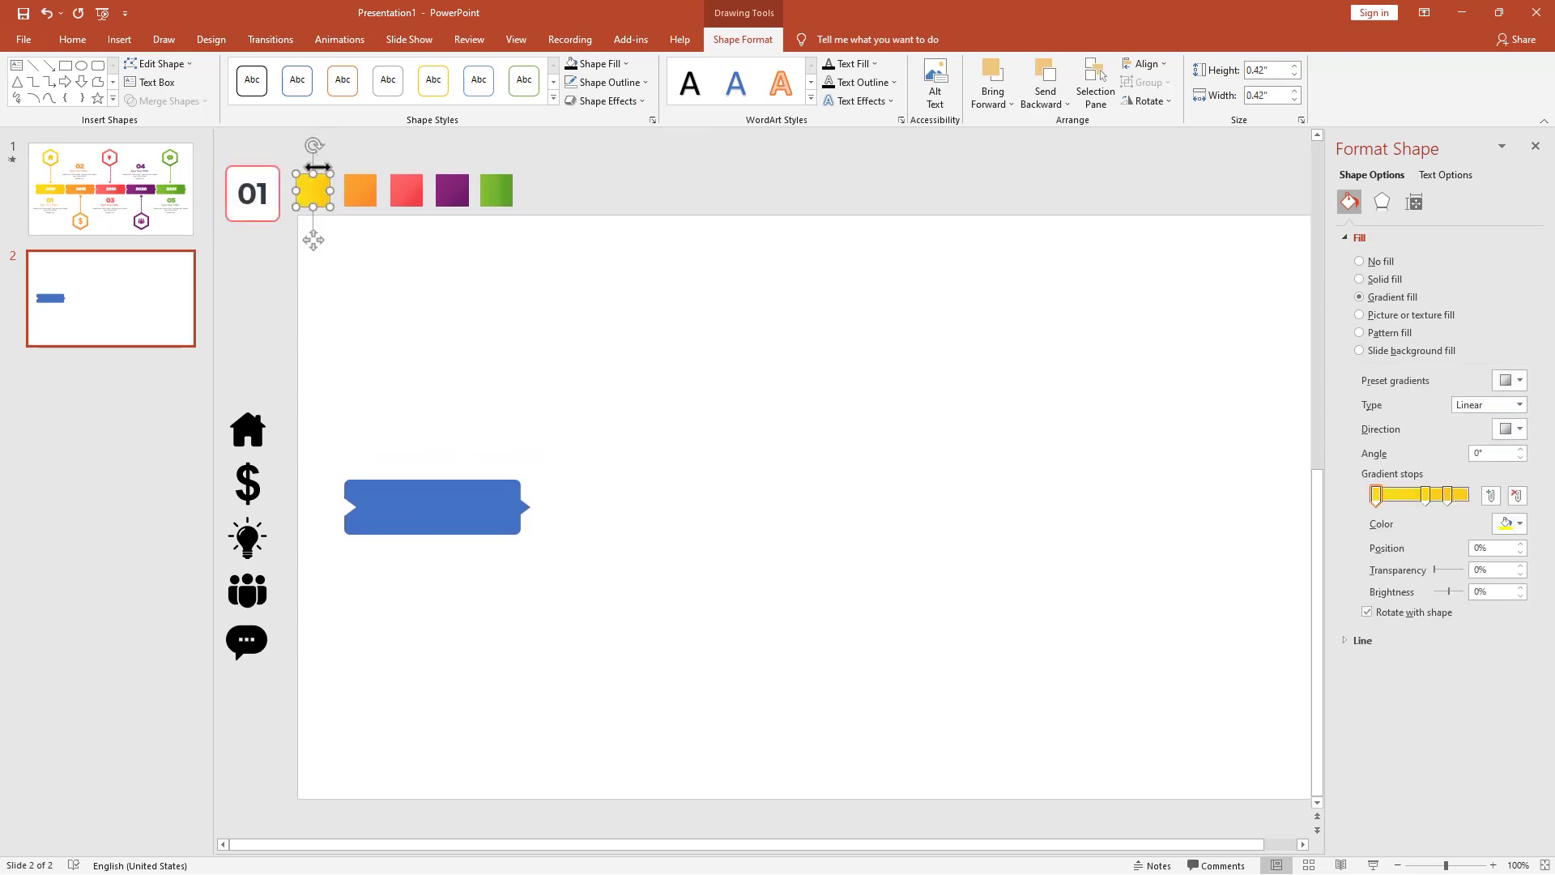
pyautogui.click(485, 492)
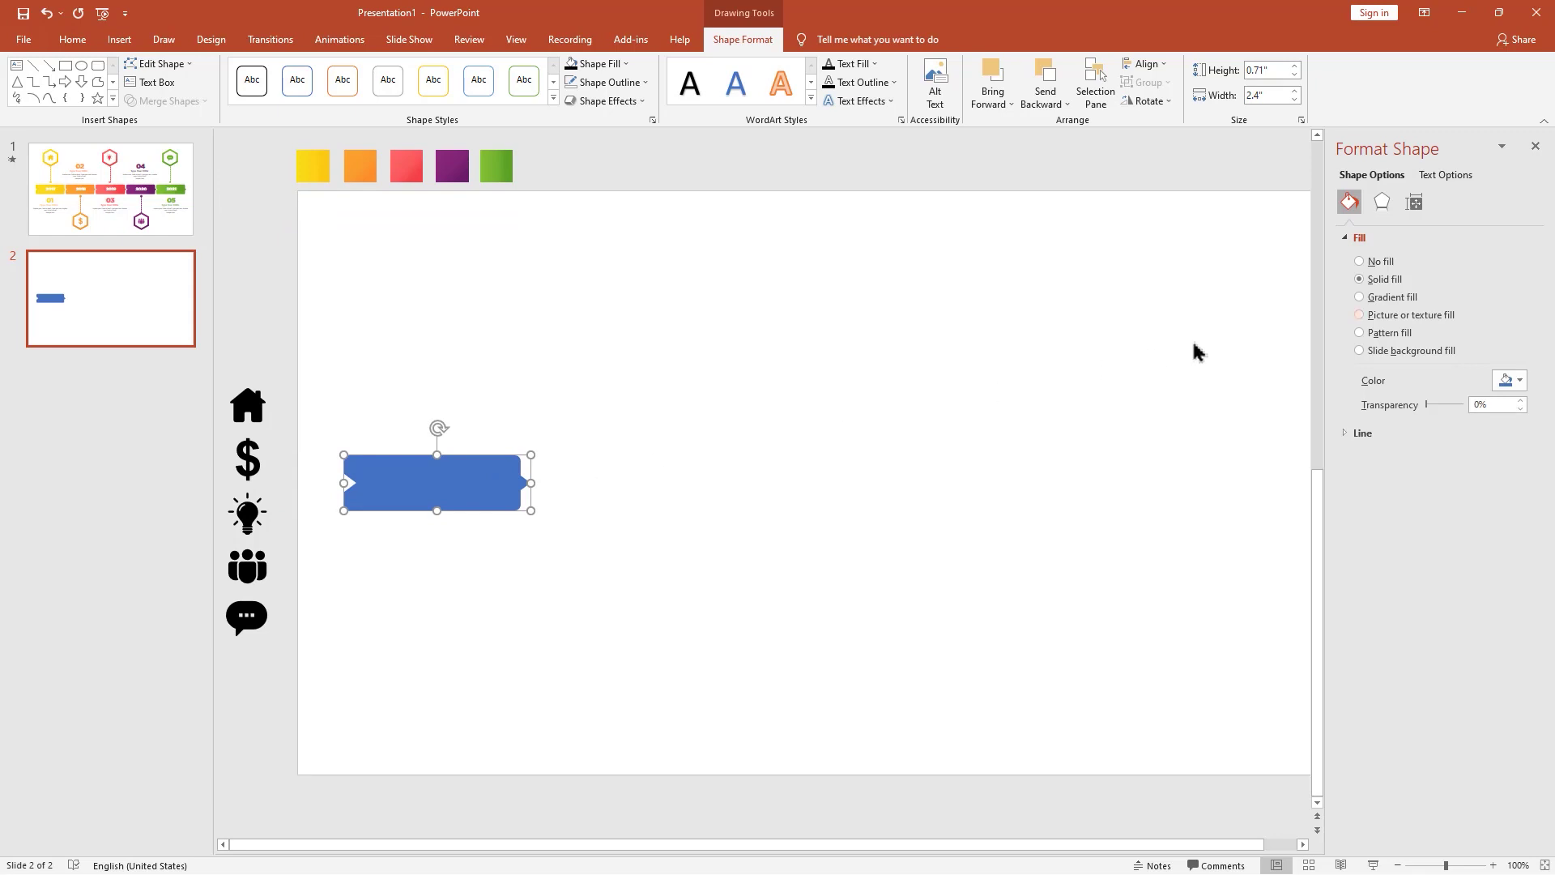
pyautogui.click(1395, 298)
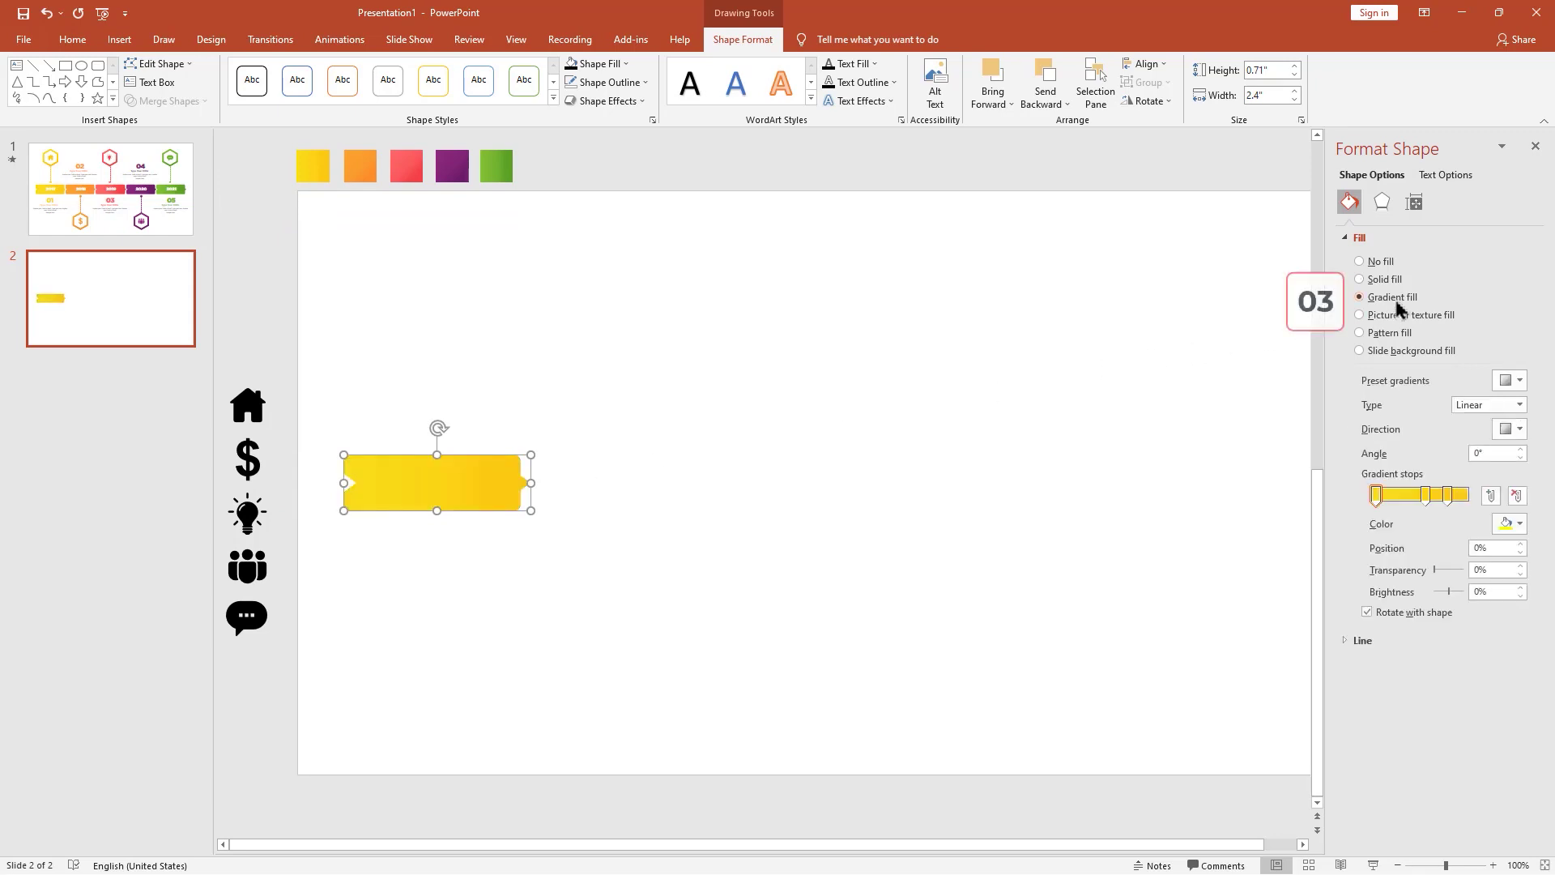
pyautogui.click(607, 475)
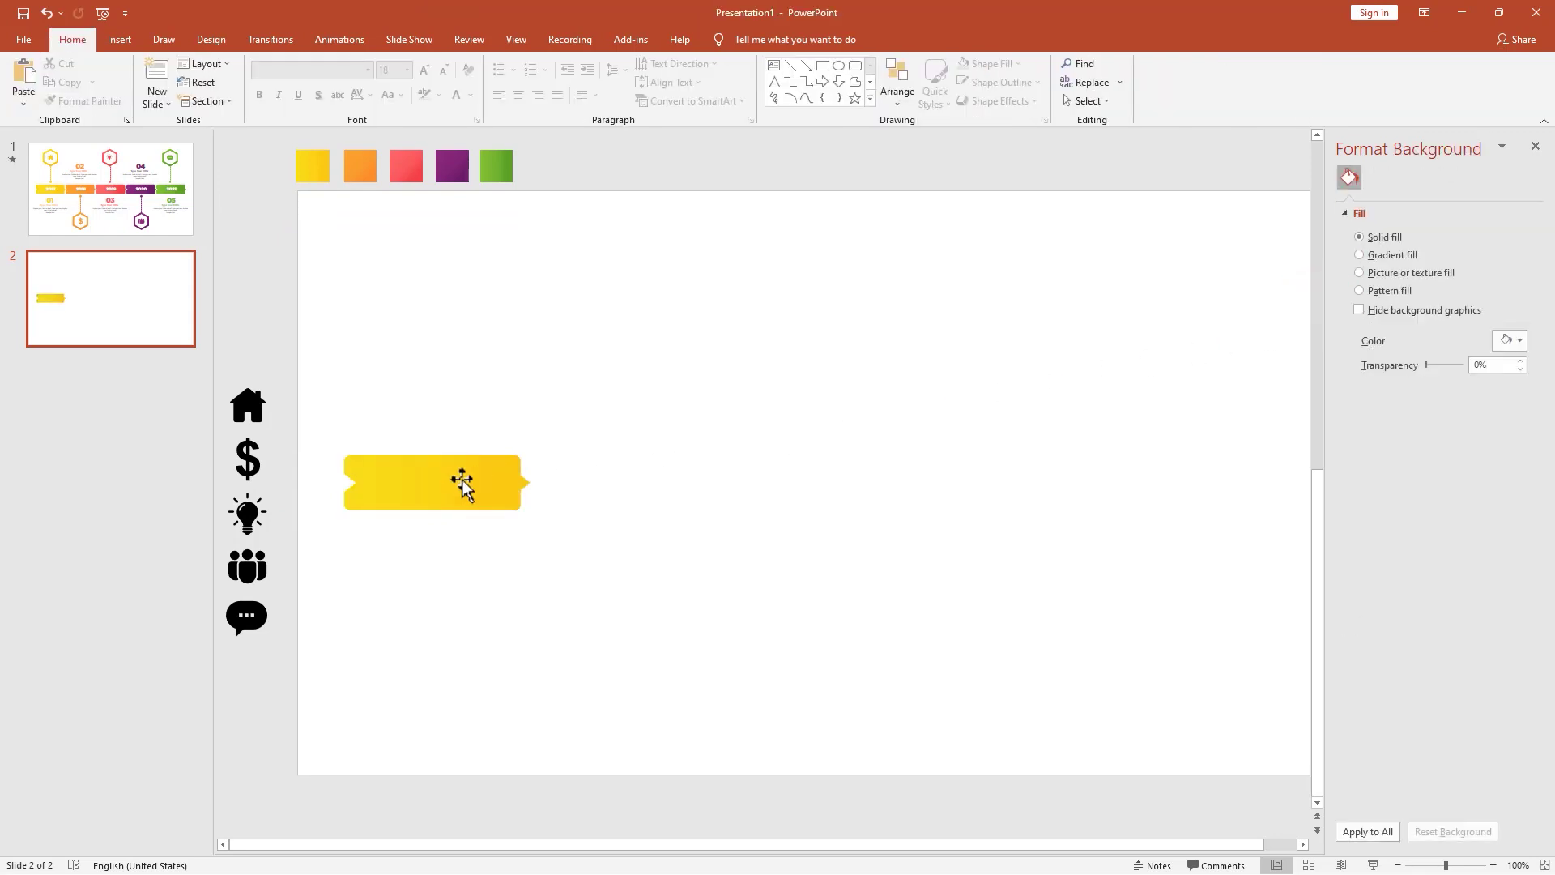
pyautogui.click(421, 486)
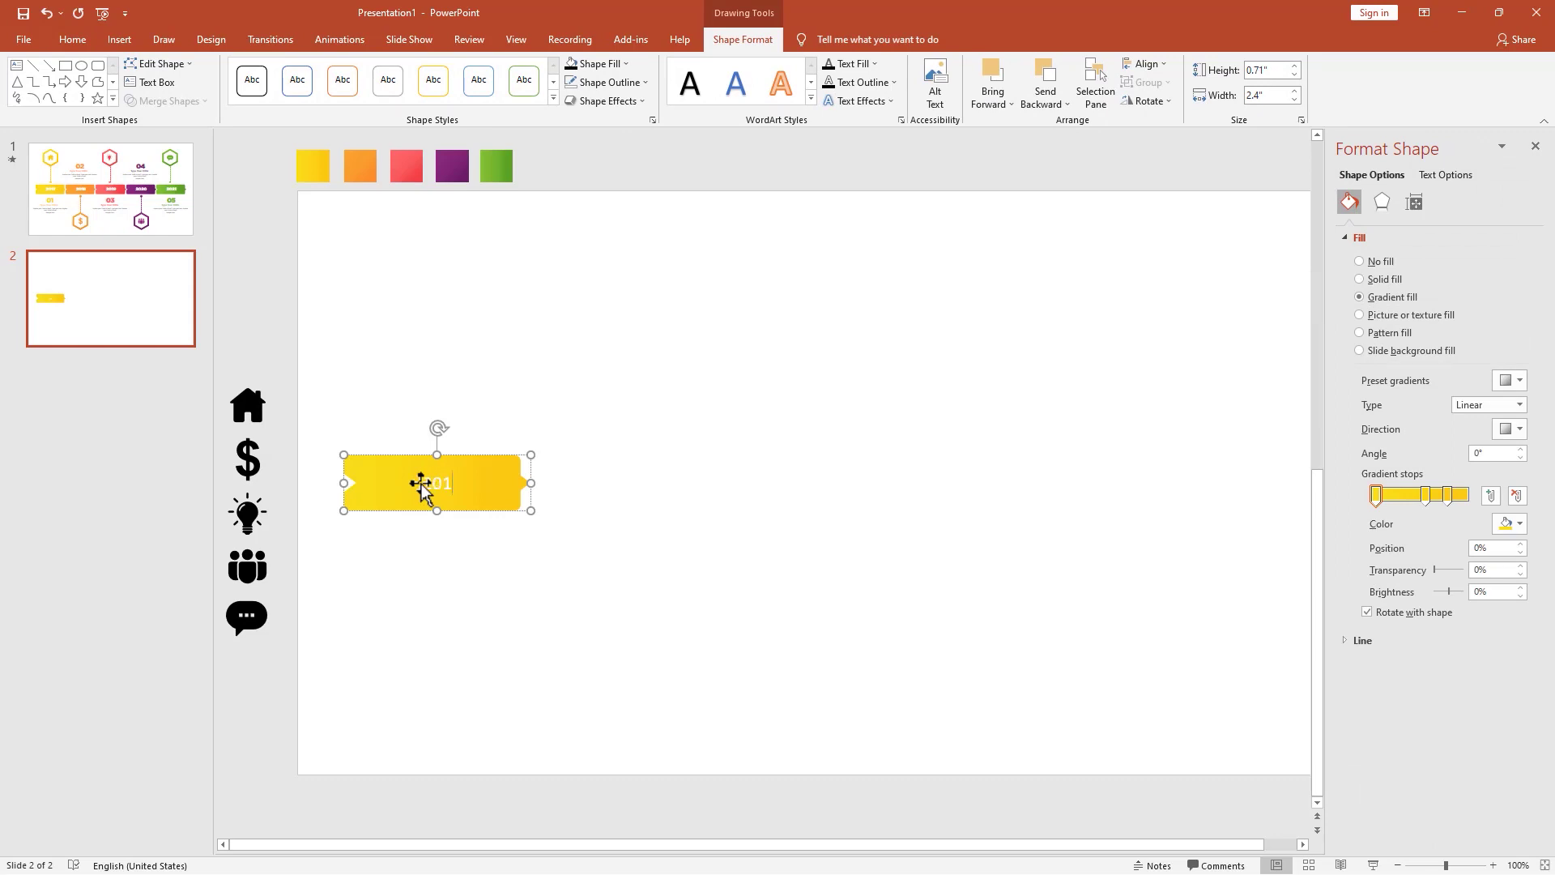
# Format the banner's 2017 label in Gotham Black at 24 pt.
pyautogui.doubleClick(421, 486)
pyautogui.click(72, 40)
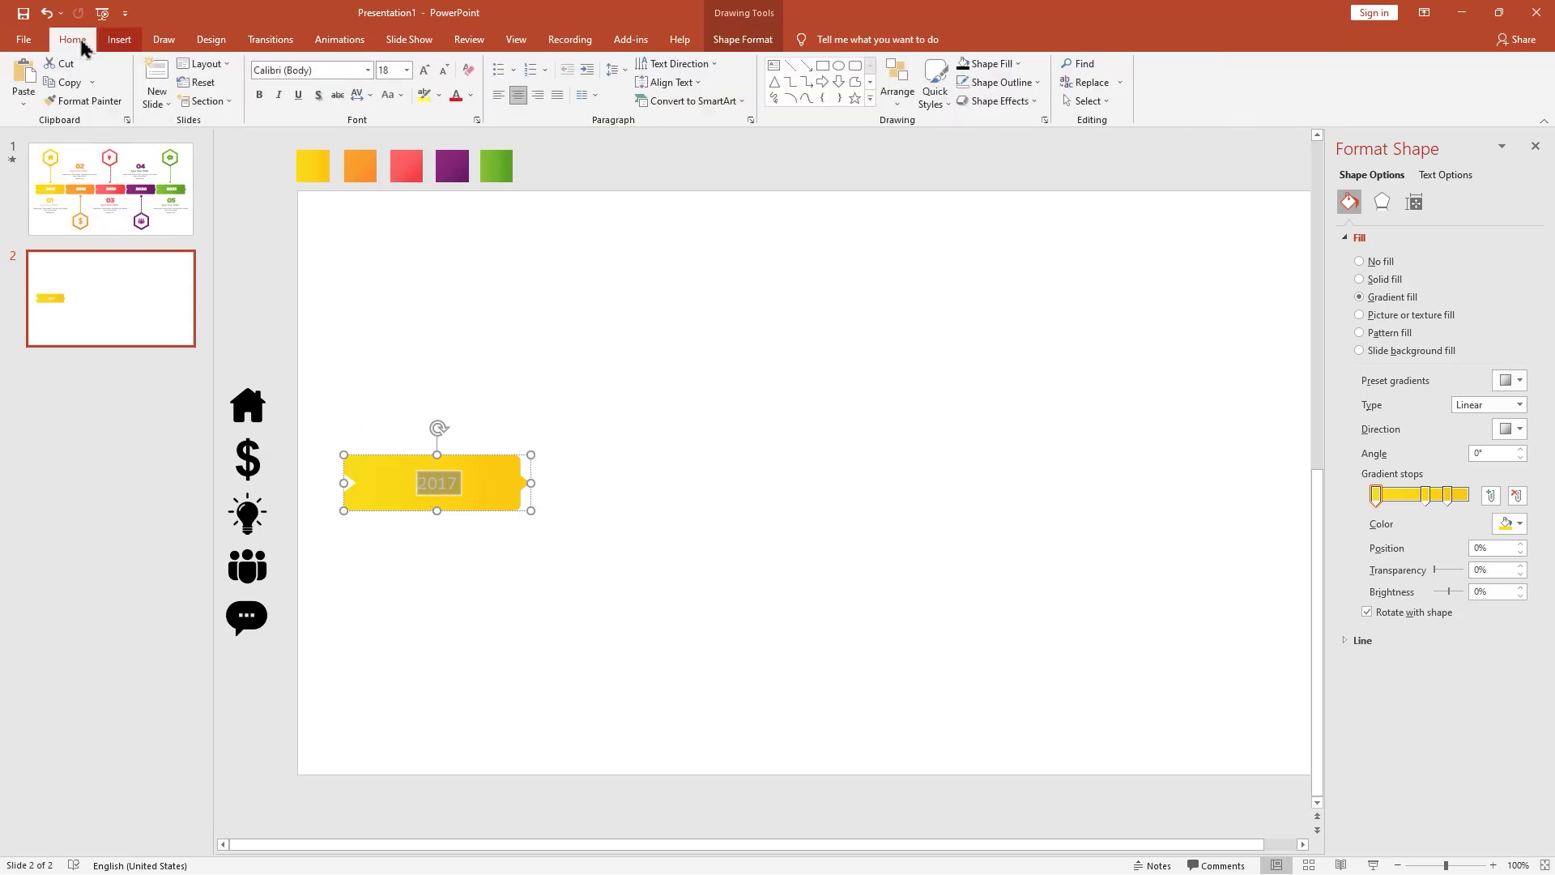
pyautogui.click(328, 70)
pyautogui.write('Gotham Black')
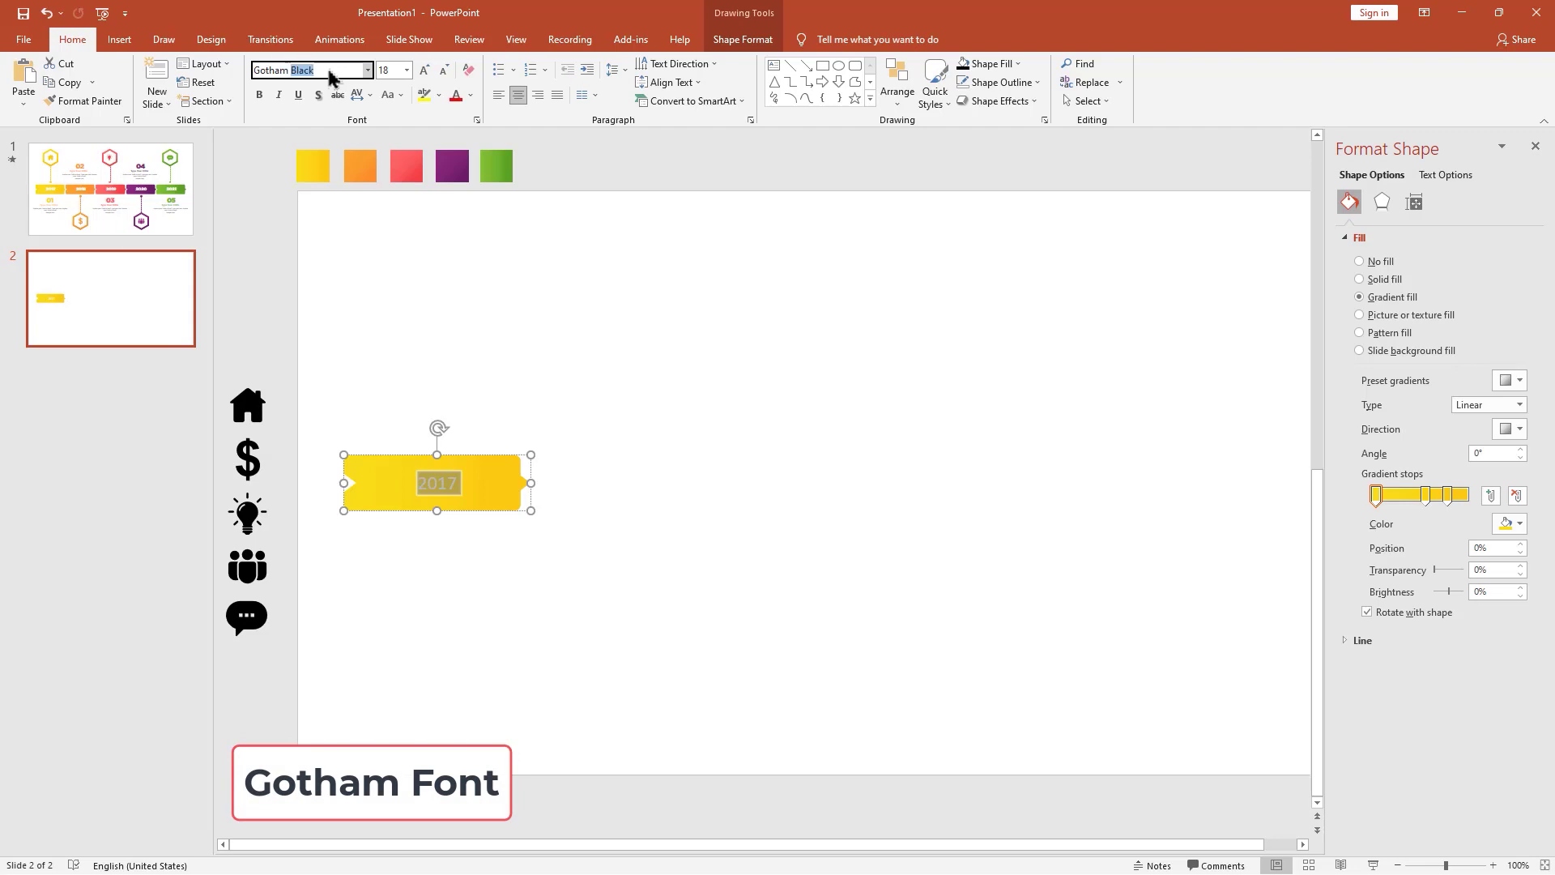
pyautogui.press('Return')
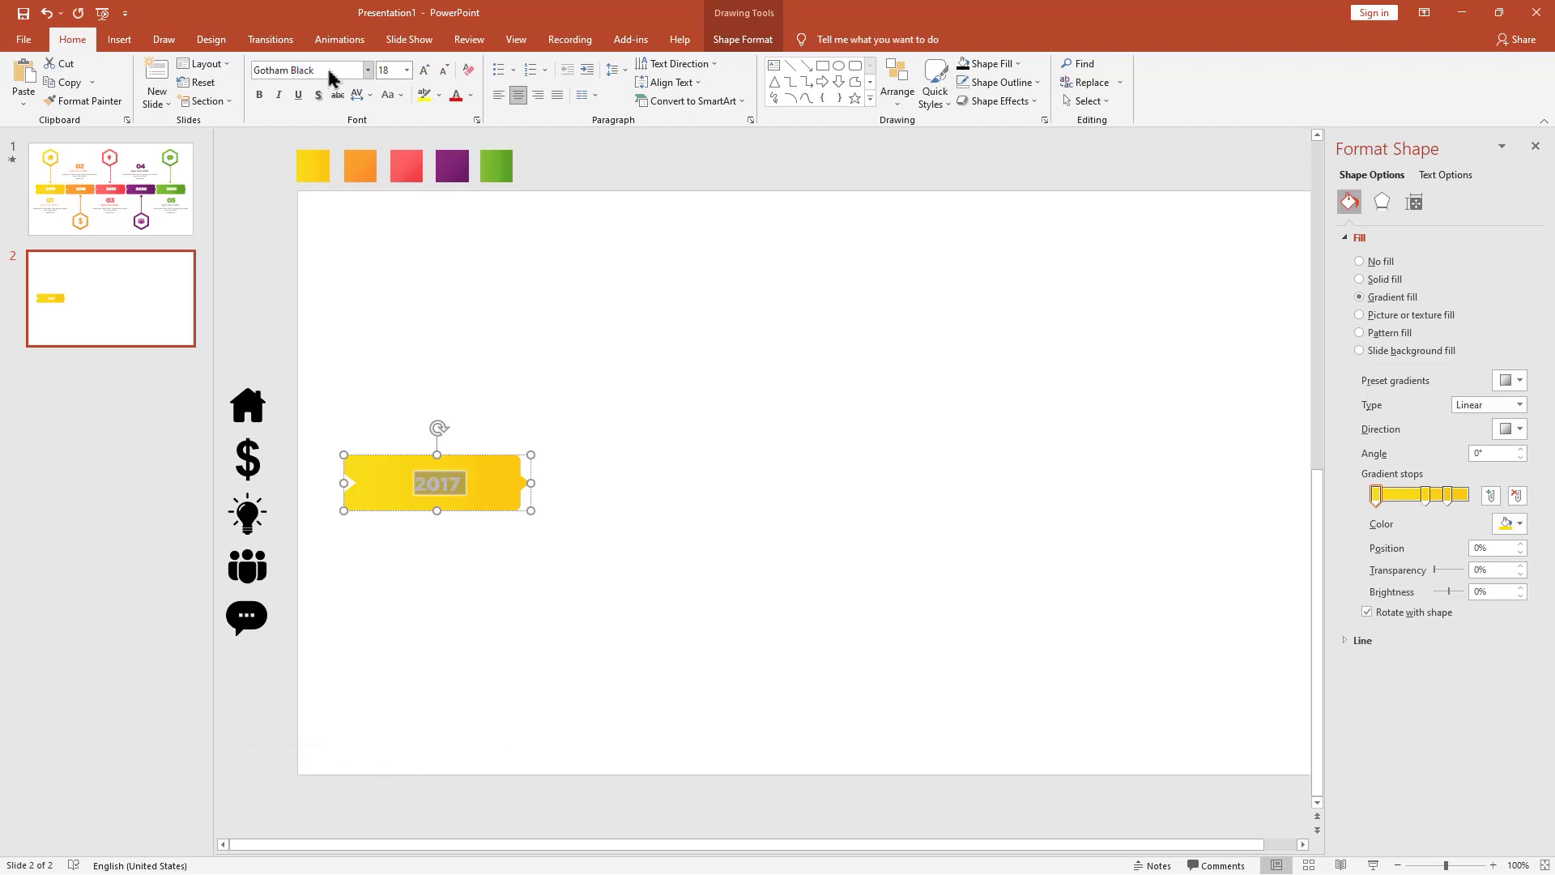
pyautogui.click(406, 71)
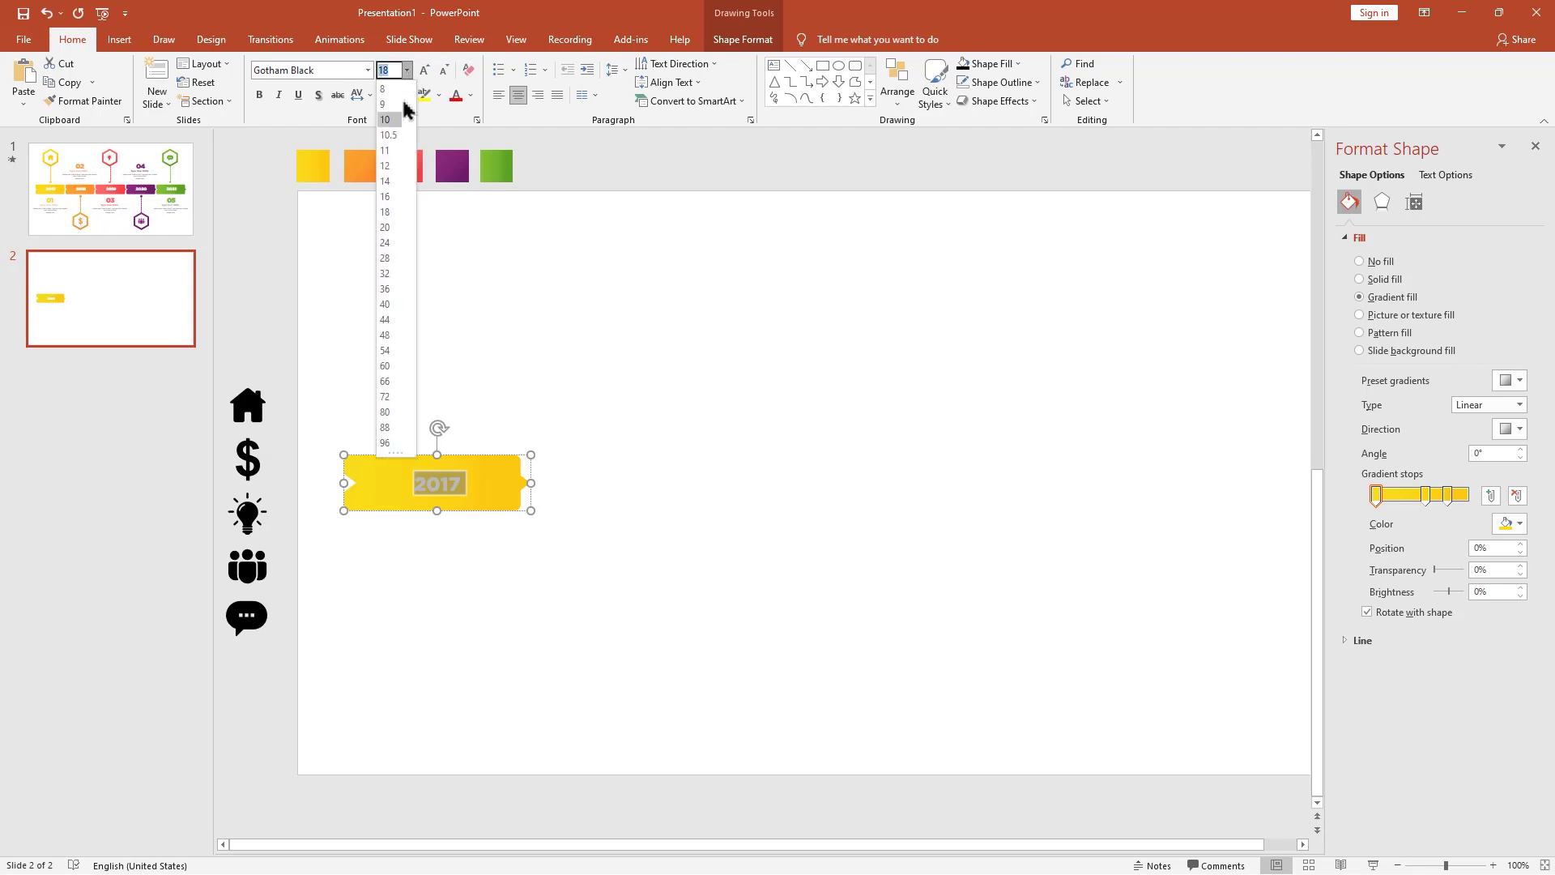
pyautogui.click(387, 243)
pyautogui.click(547, 344)
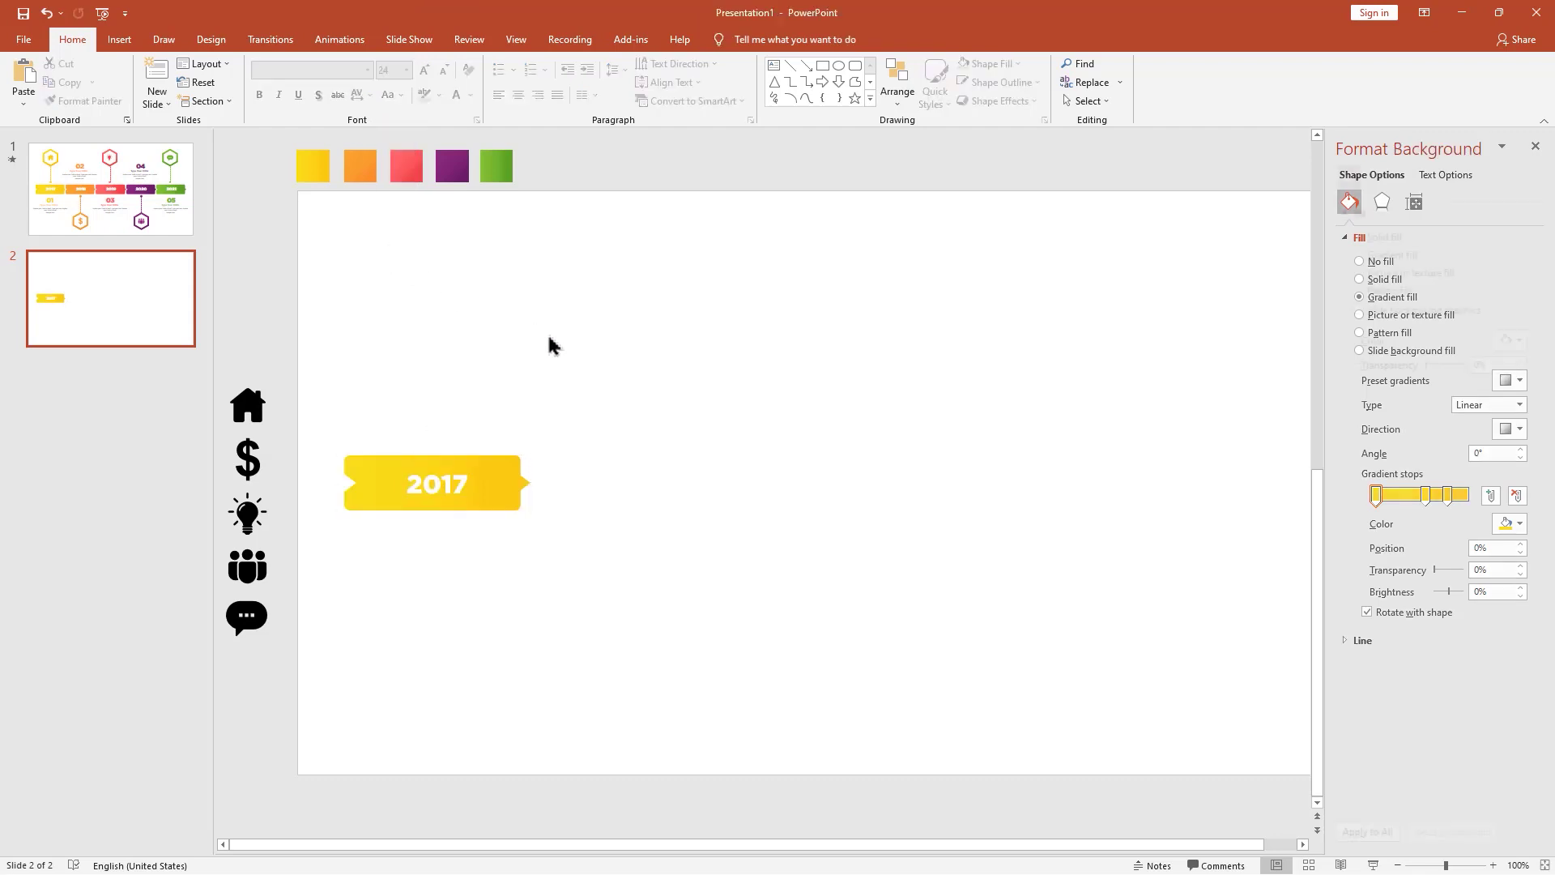
pyautogui.click(839, 66)
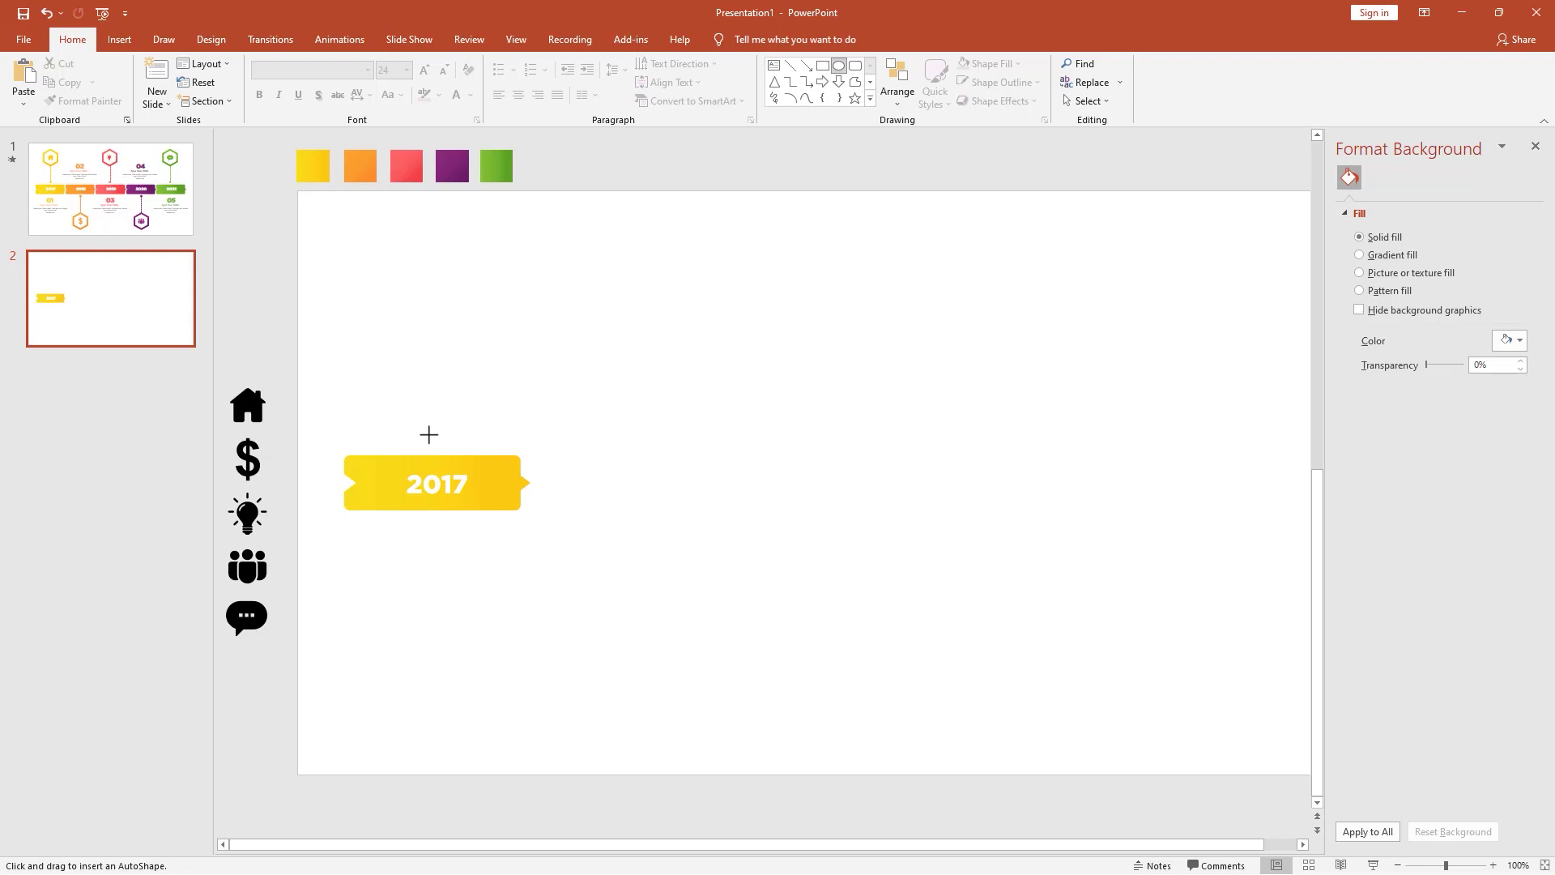
# Draw a 0.16" dot above the 2017 banner with no outline and a yellow gradient fill.
pyautogui.moveTo(425, 438); pyautogui.dragTo(437, 443)
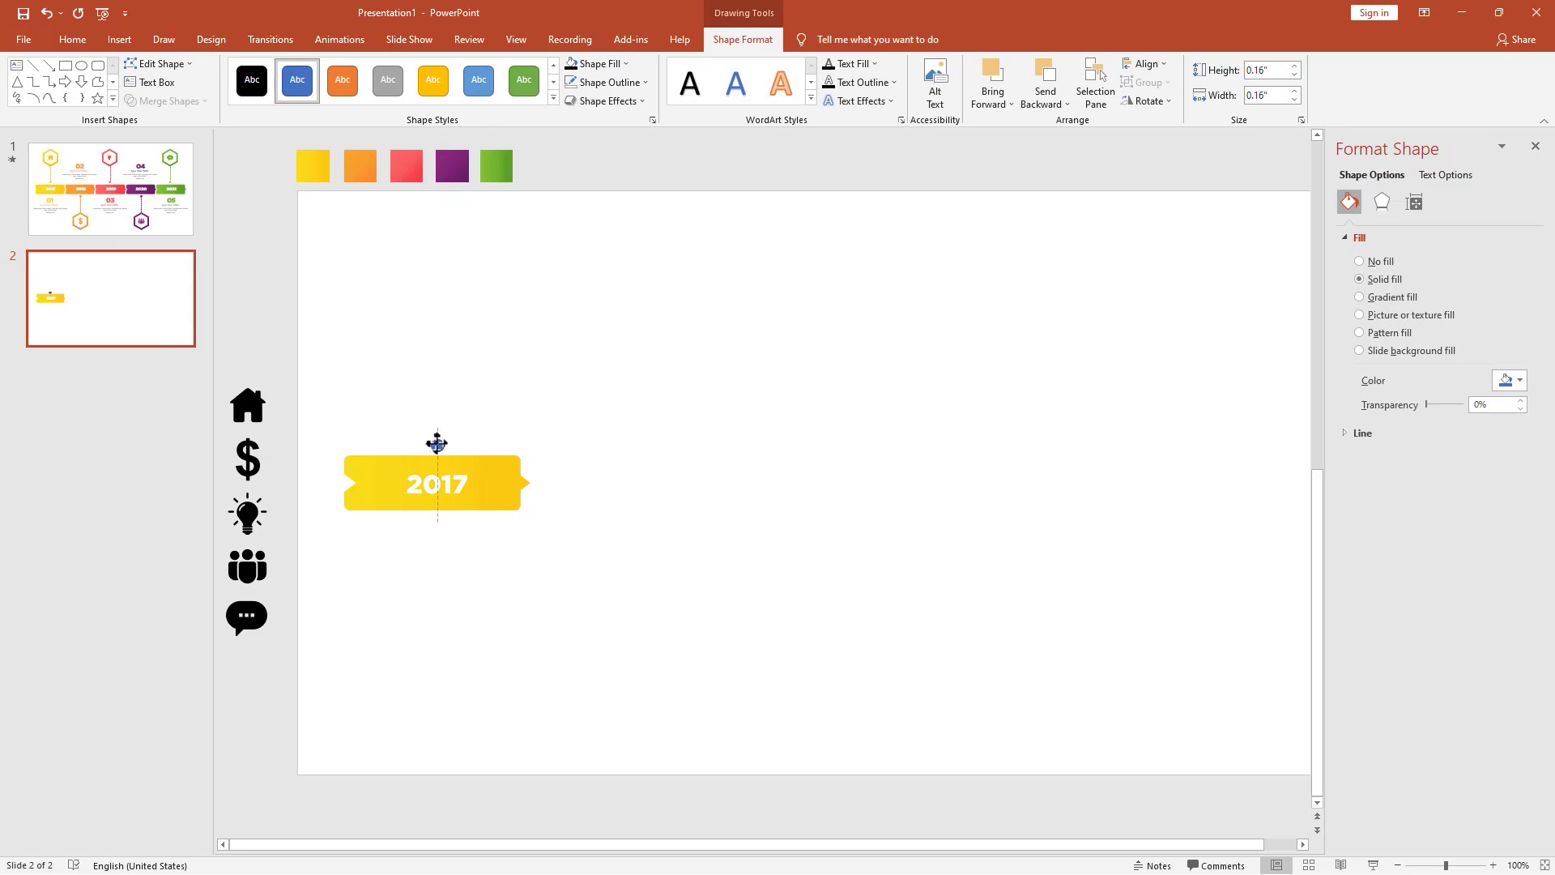
pyautogui.rightClick(437, 443)
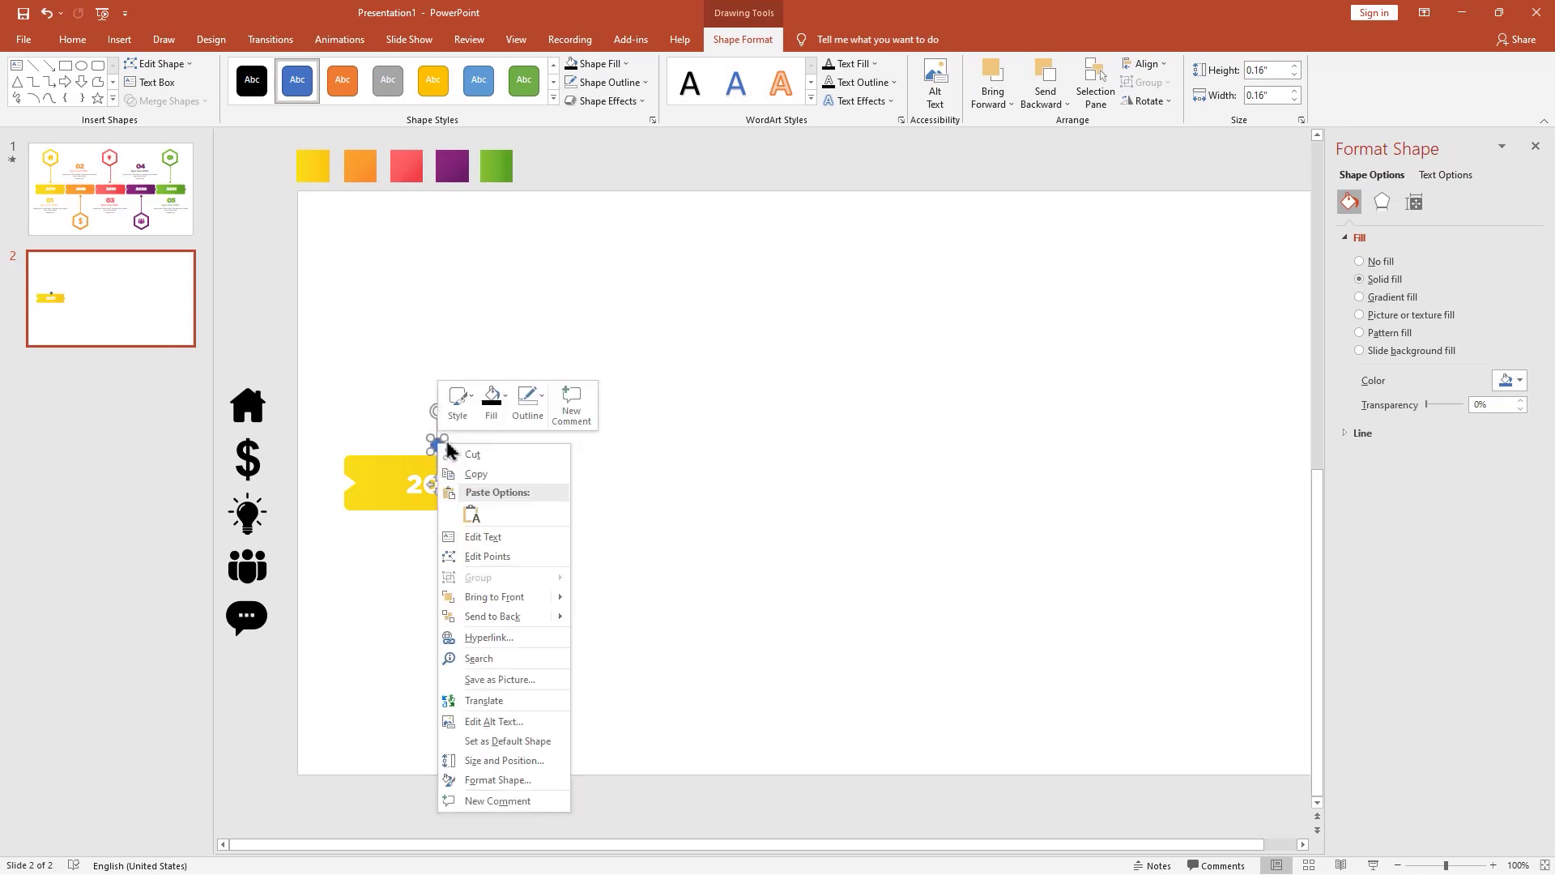
pyautogui.click(528, 409)
pyautogui.click(535, 561)
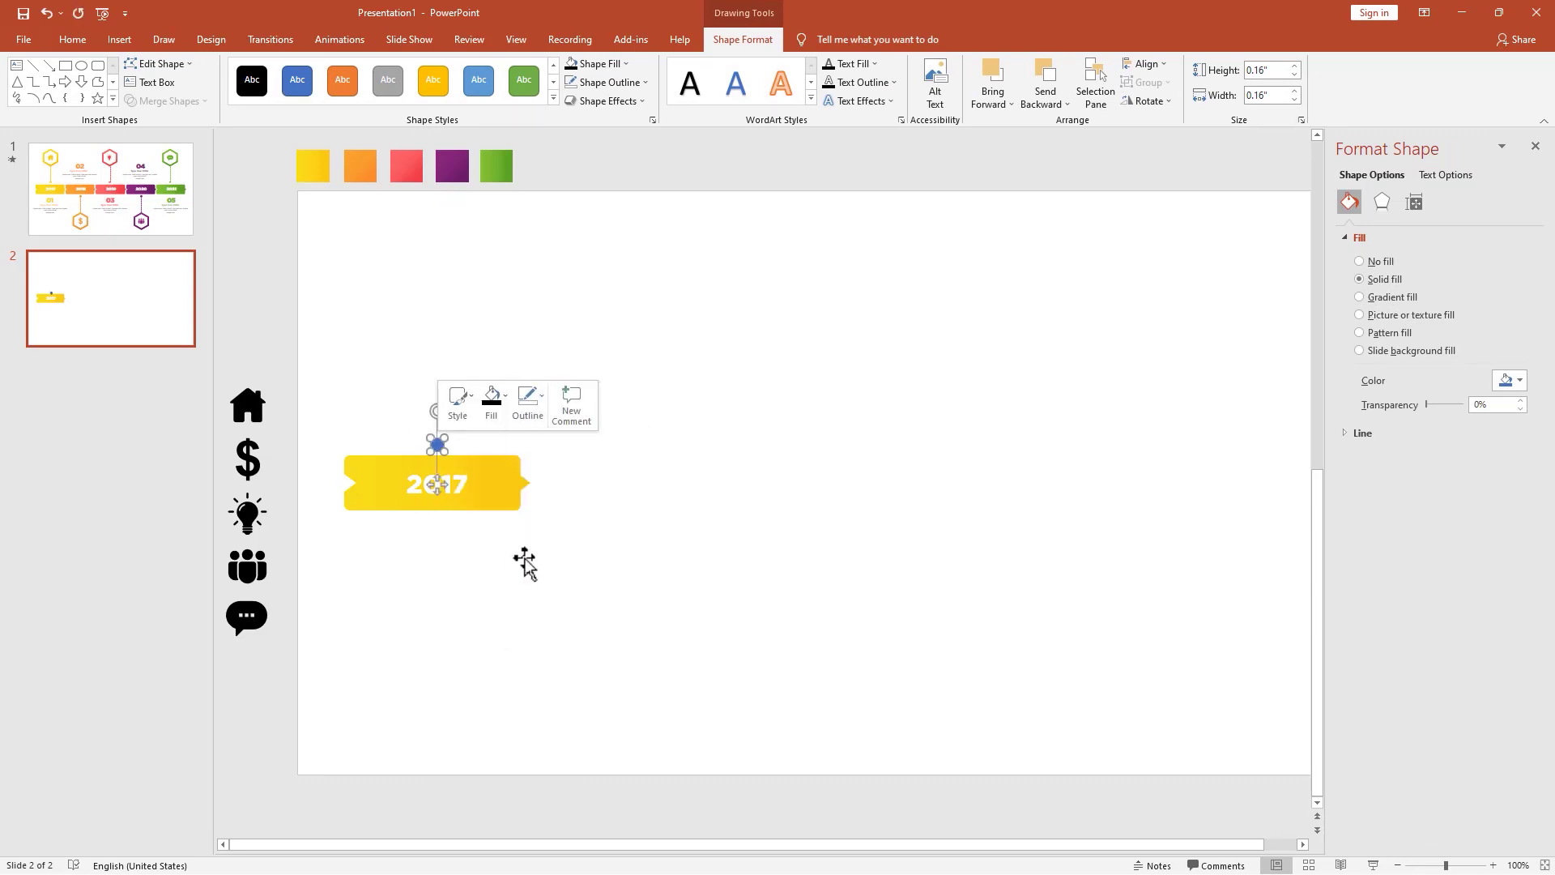
pyautogui.click(707, 458)
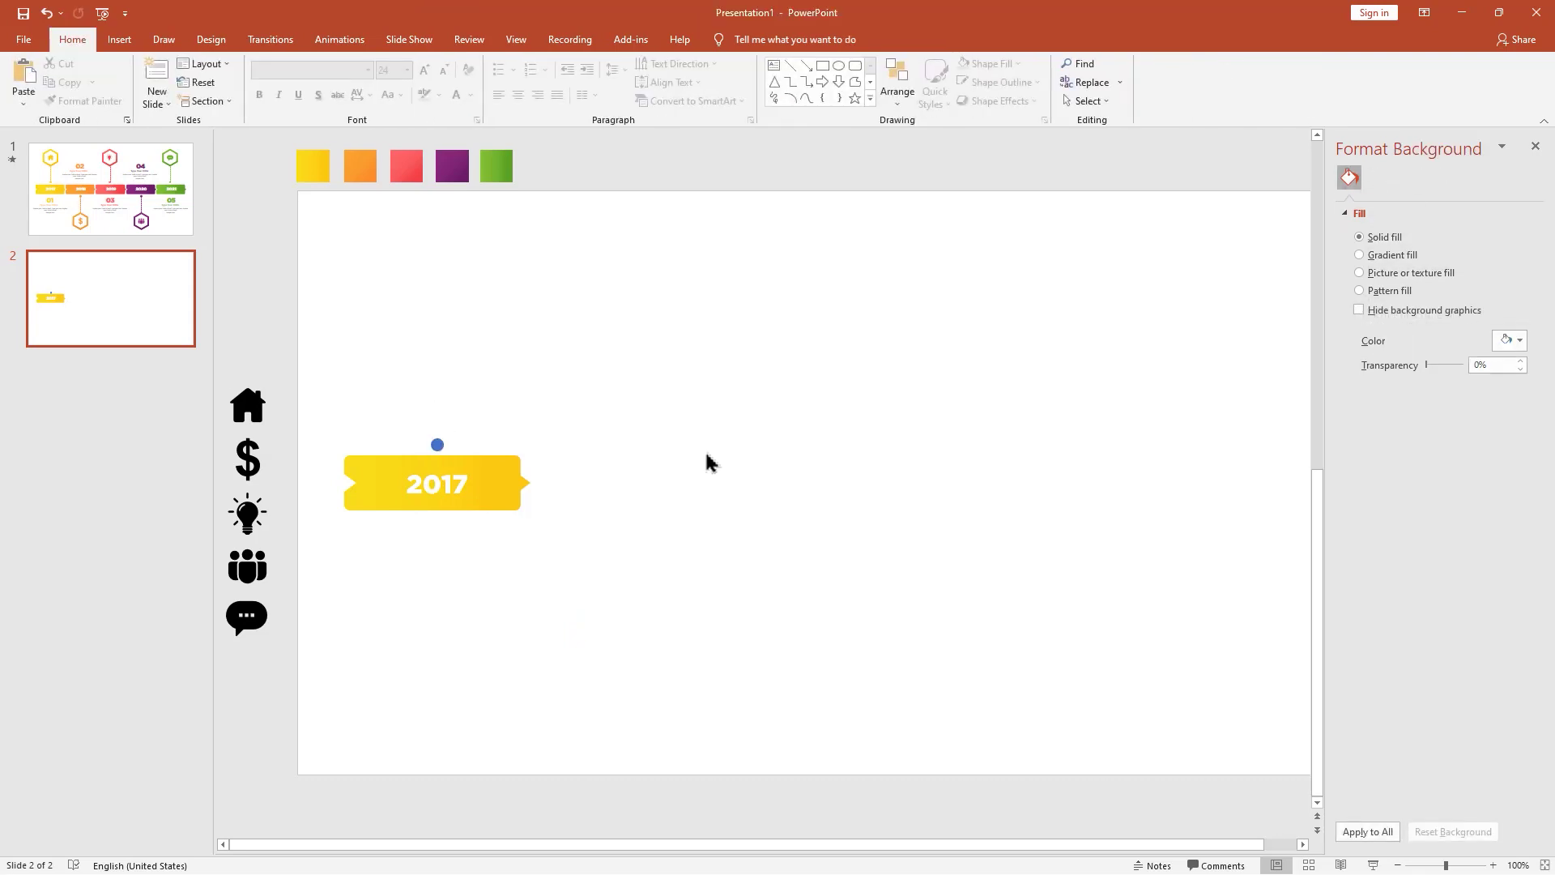
pyautogui.click(437, 444)
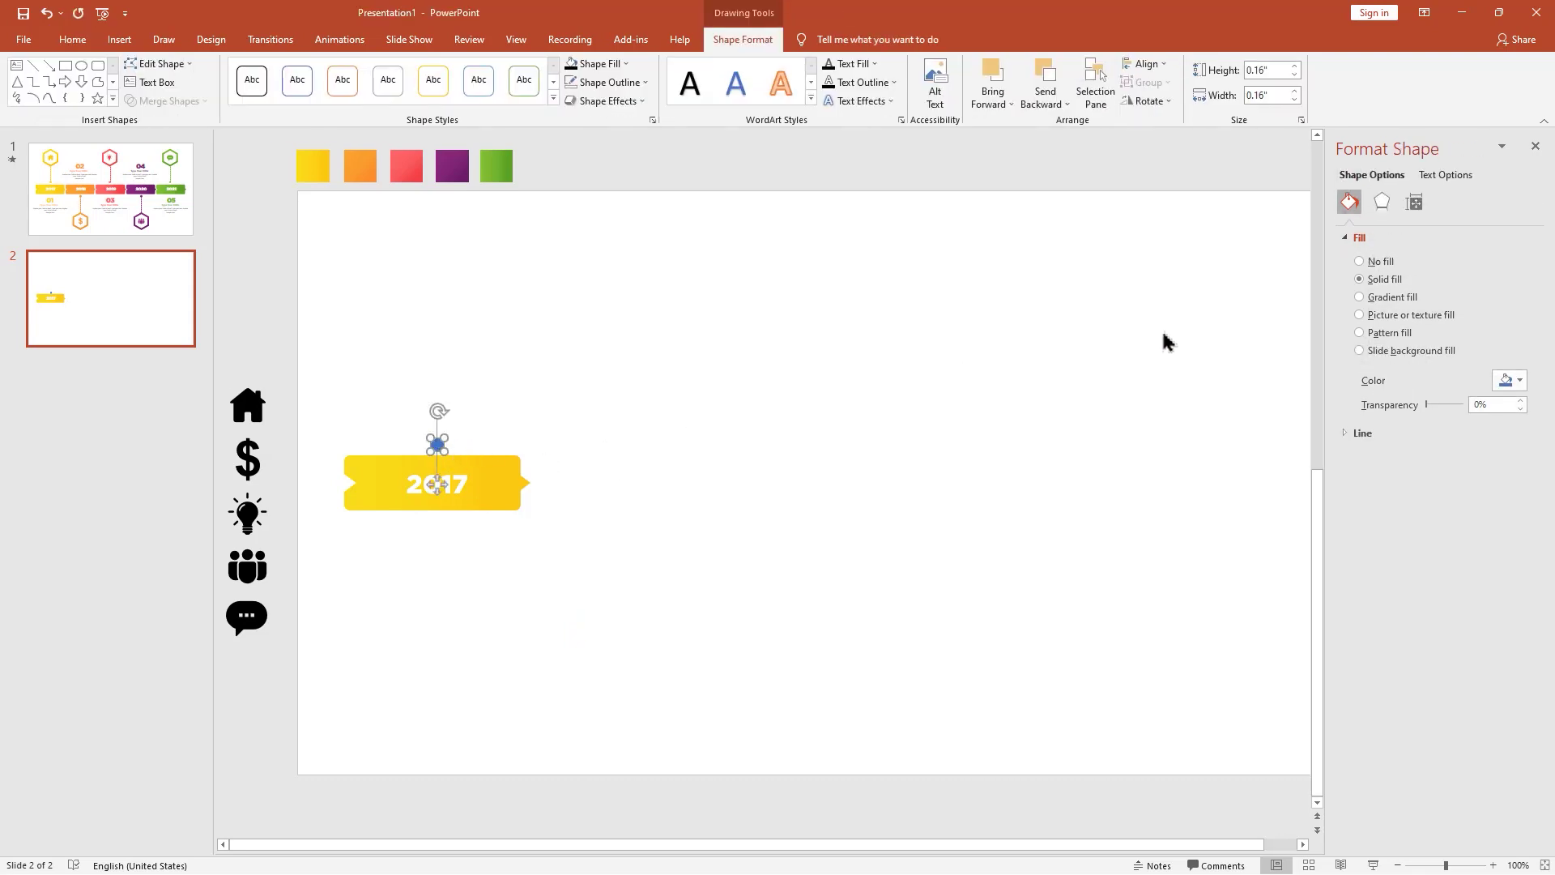
pyautogui.click(1373, 302)
pyautogui.click(691, 416)
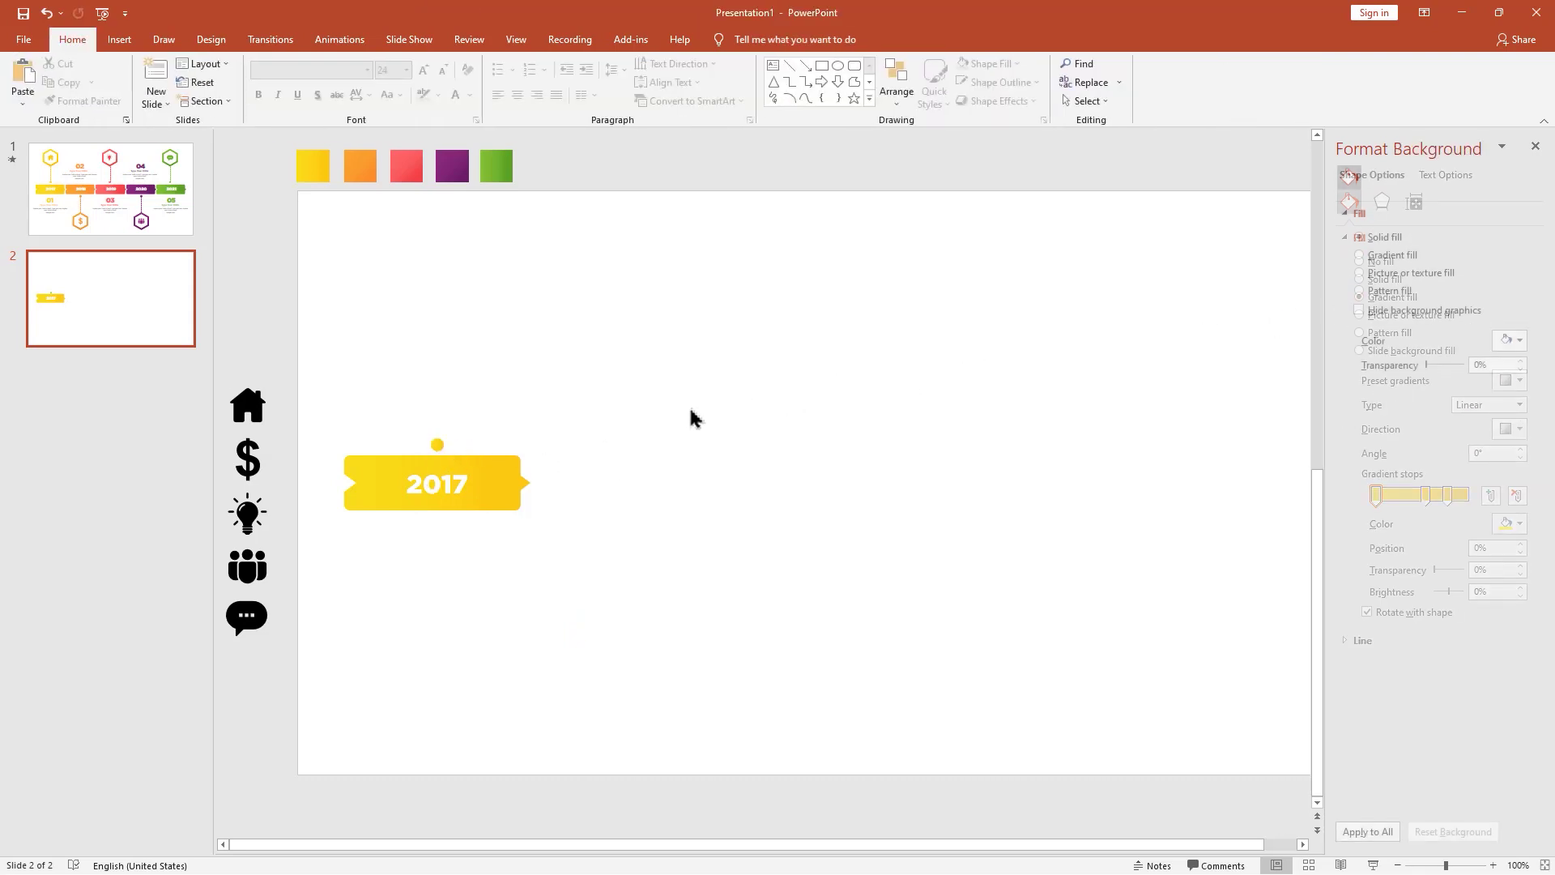
# Draw a vertical line up from the dot, 2 pt wide with a dashed style.
pyautogui.click(790, 66)
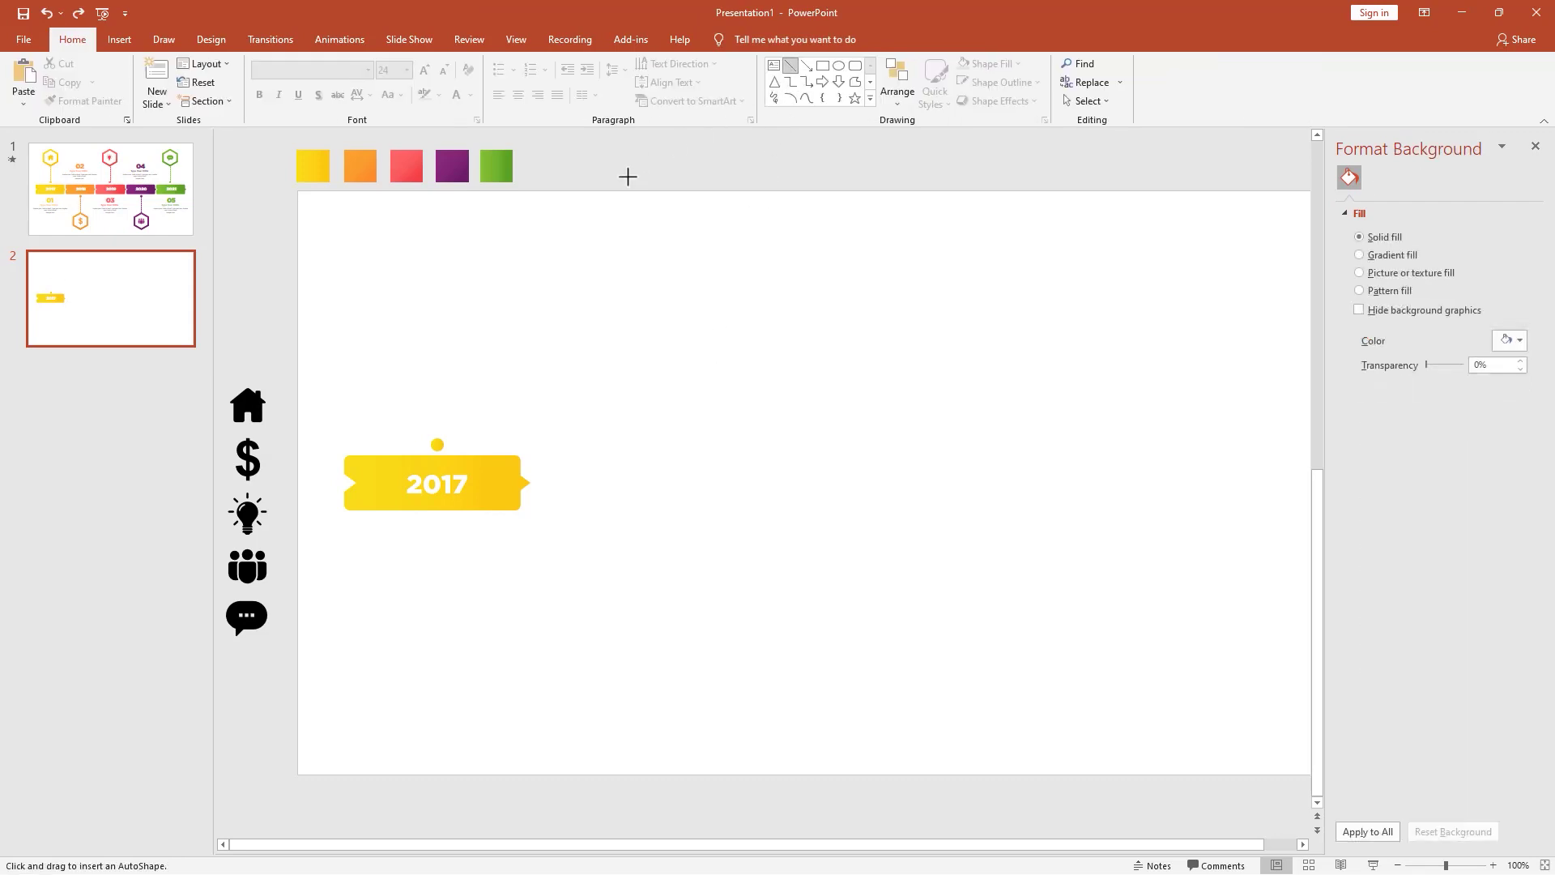
pyautogui.moveTo(439, 302); pyautogui.dragTo(436, 446)
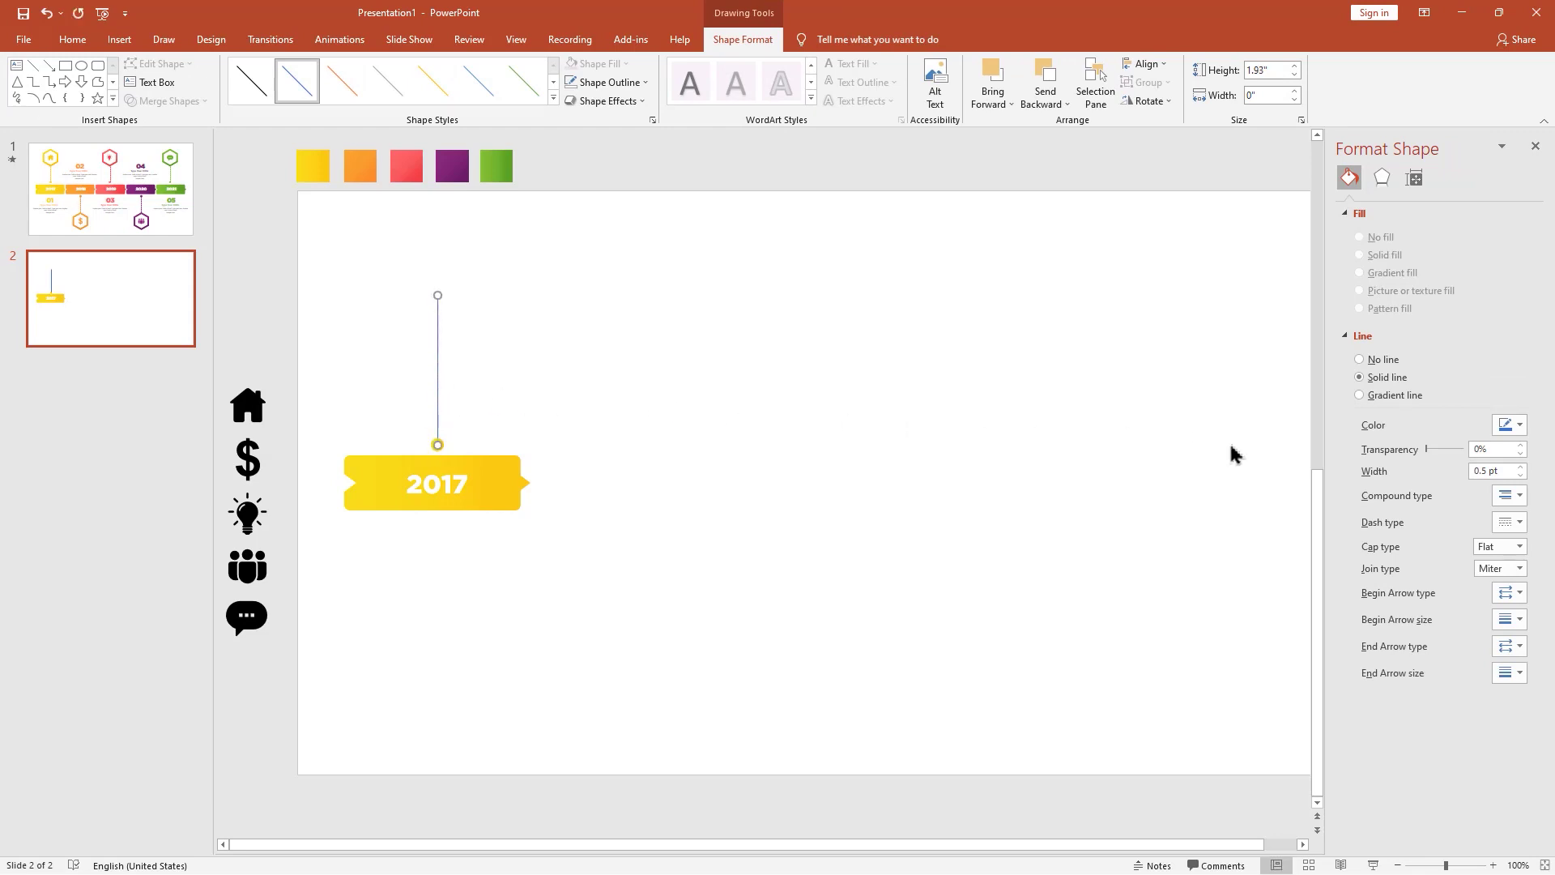
pyautogui.click(1522, 468)
pyautogui.click(1521, 467)
pyautogui.click(1521, 467)
pyautogui.click(1521, 468)
pyautogui.click(1521, 468)
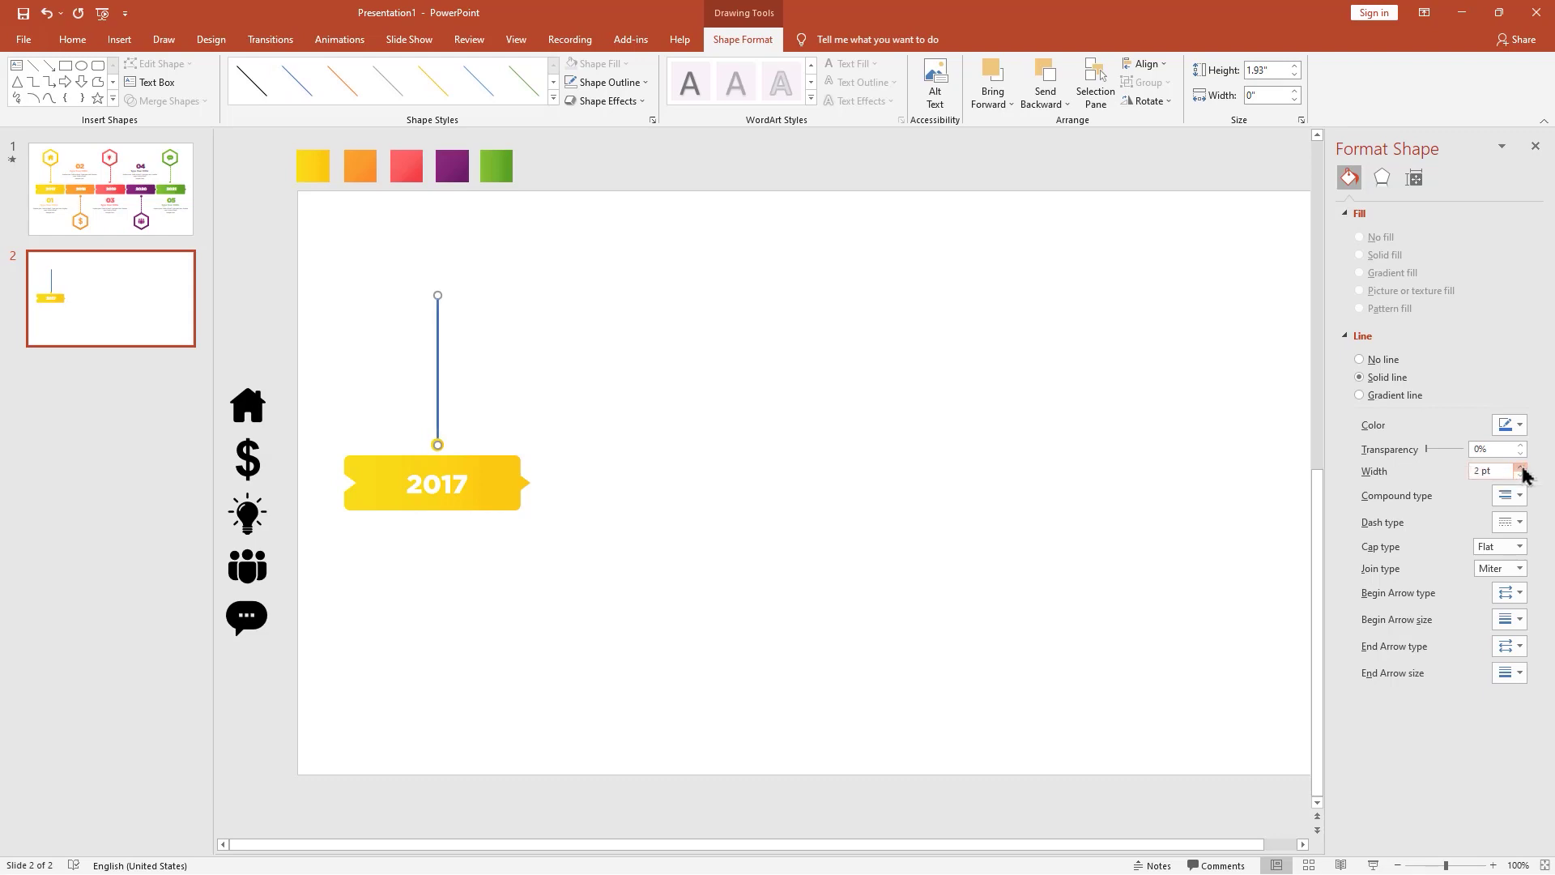
pyautogui.click(1515, 523)
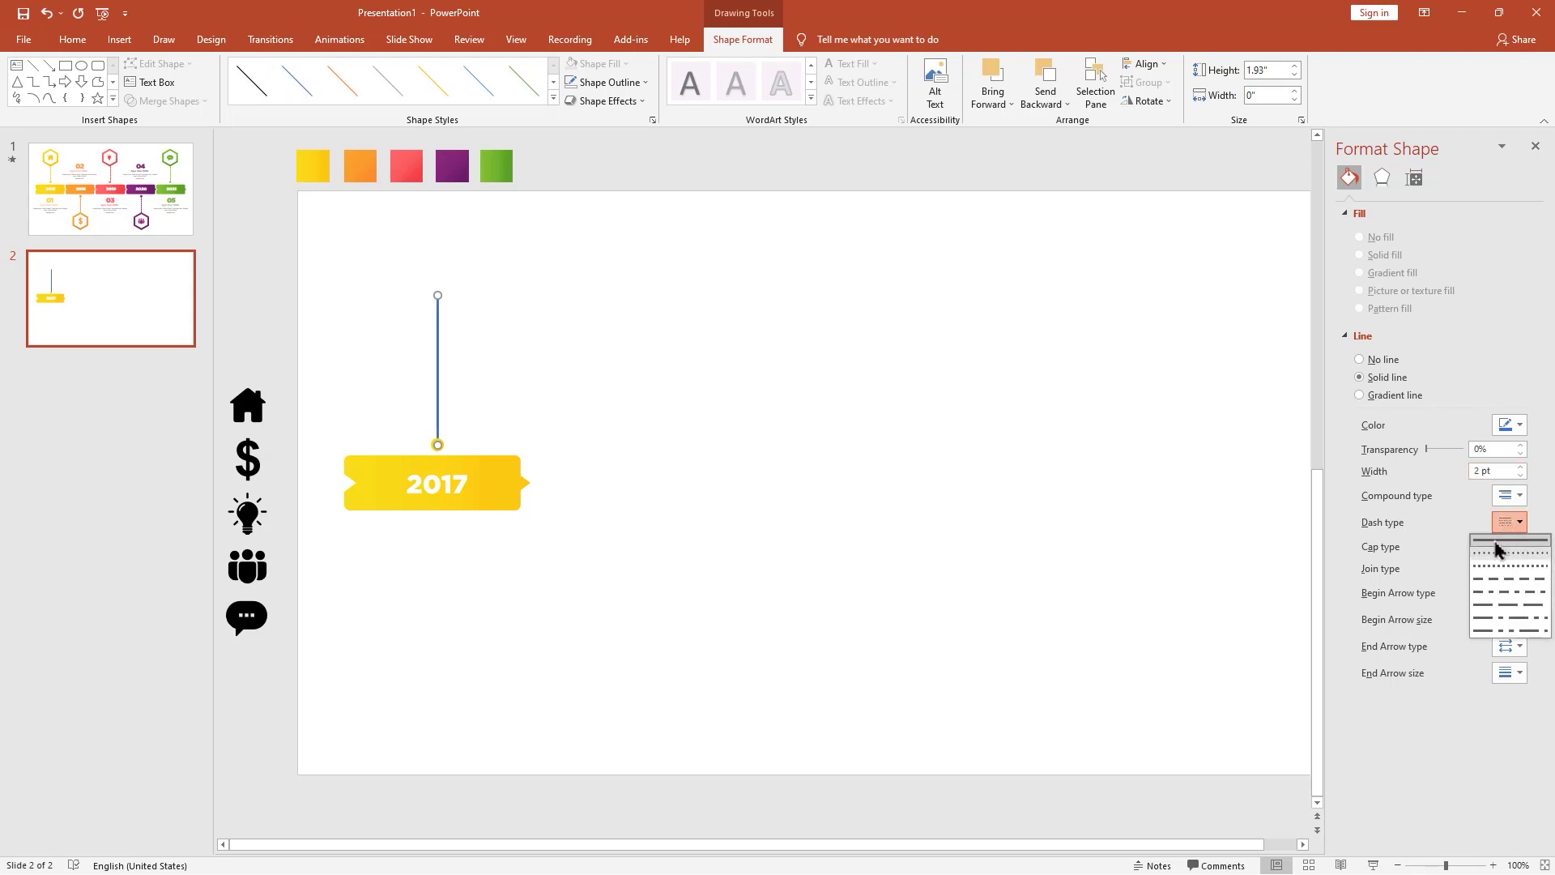
pyautogui.click(1480, 566)
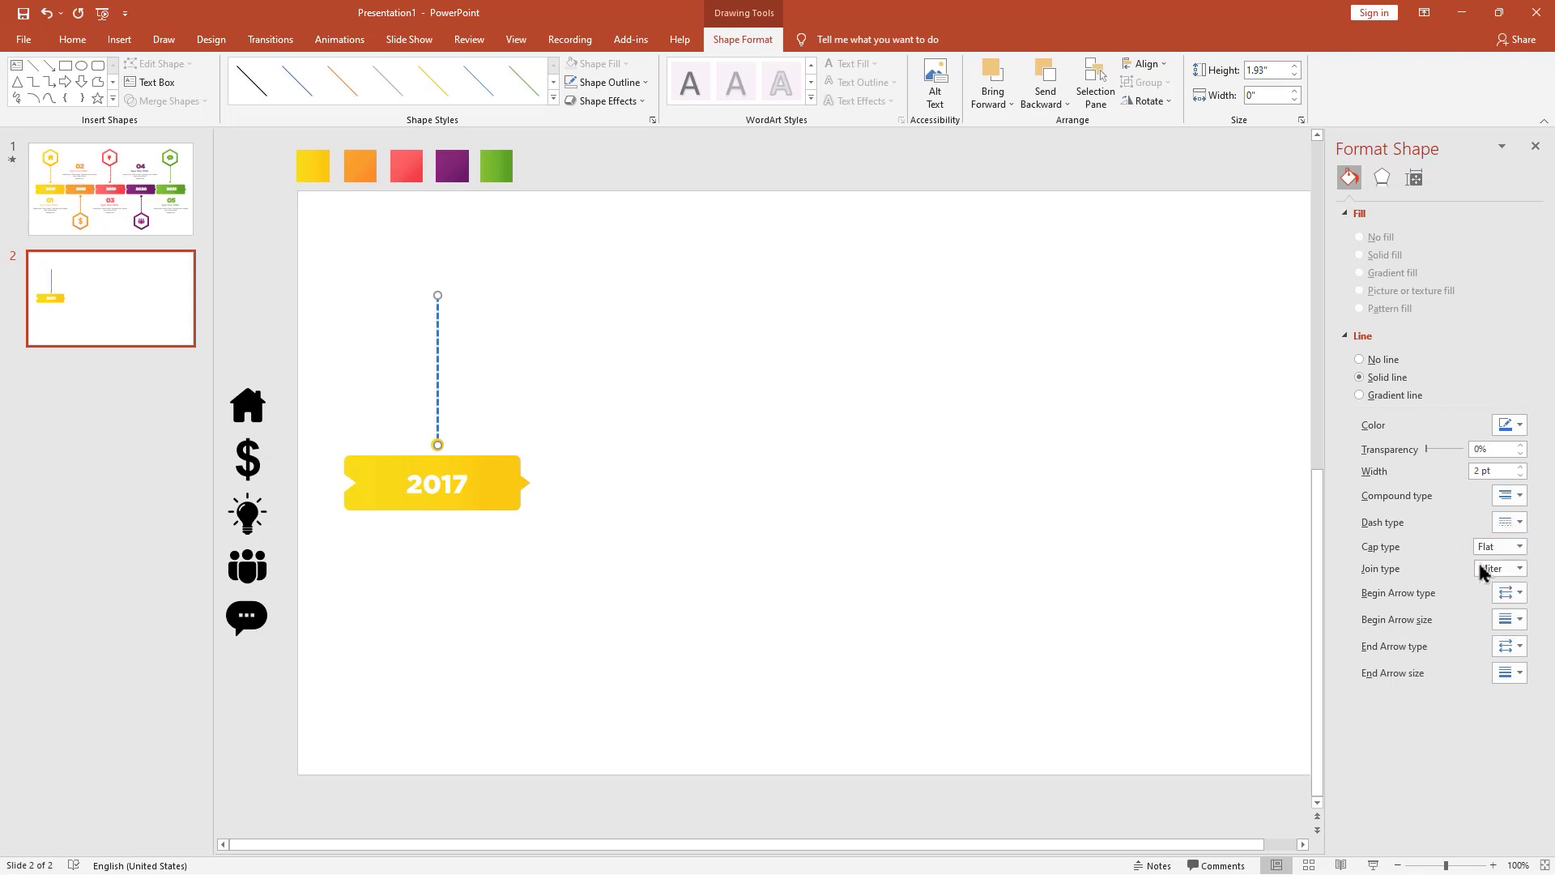
# Colour the dashed line yellow with the eyedropper on the yellow swatch.
pyautogui.rightClick(439, 346)
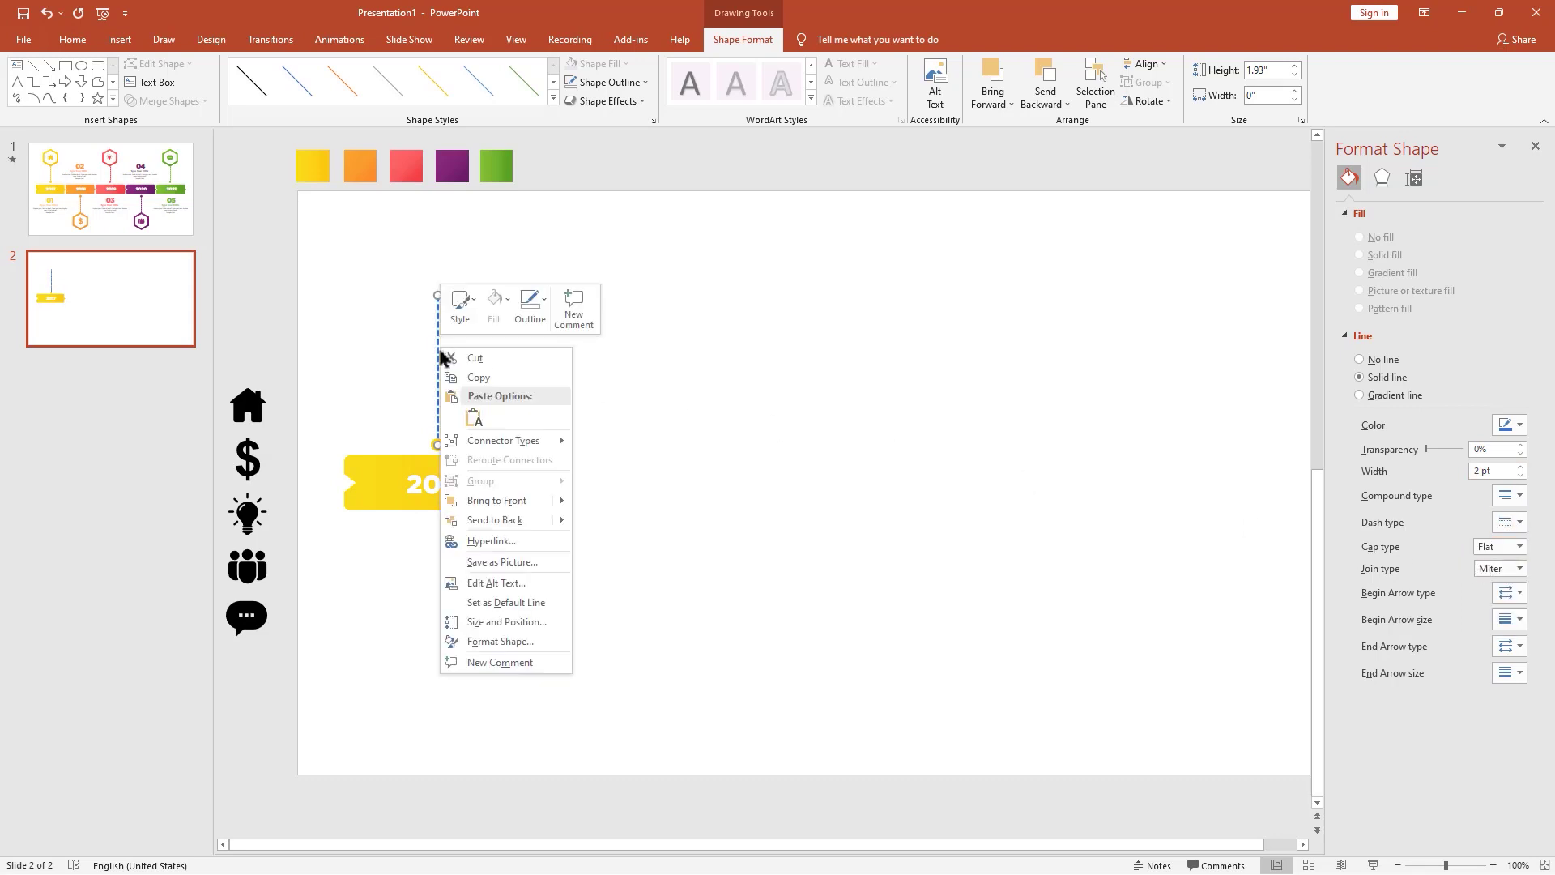
pyautogui.click(530, 312)
pyautogui.click(545, 506)
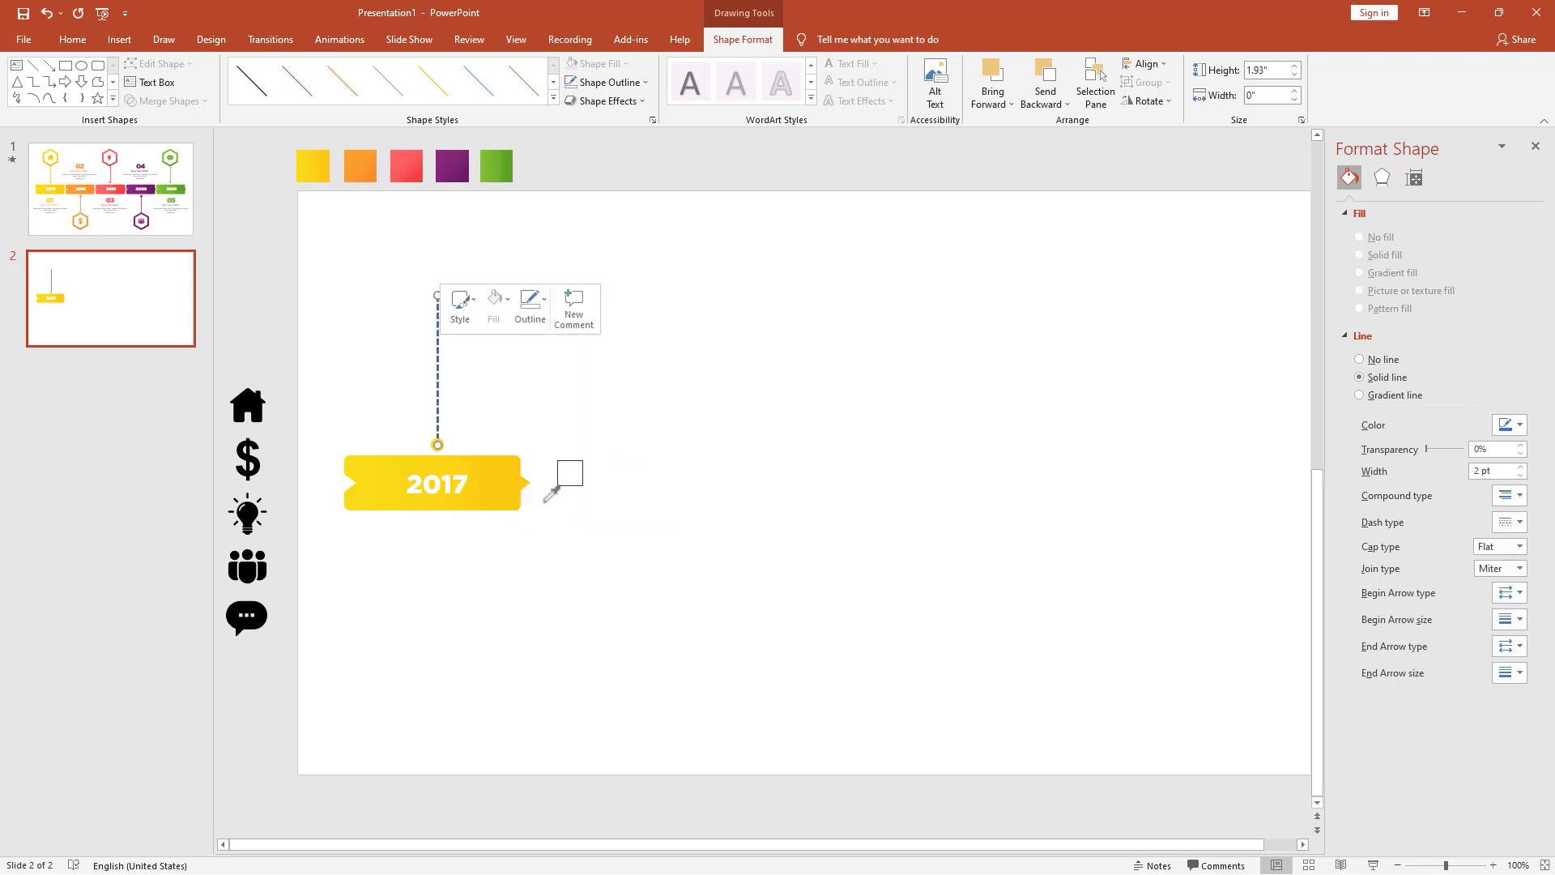
pyautogui.click(326, 170)
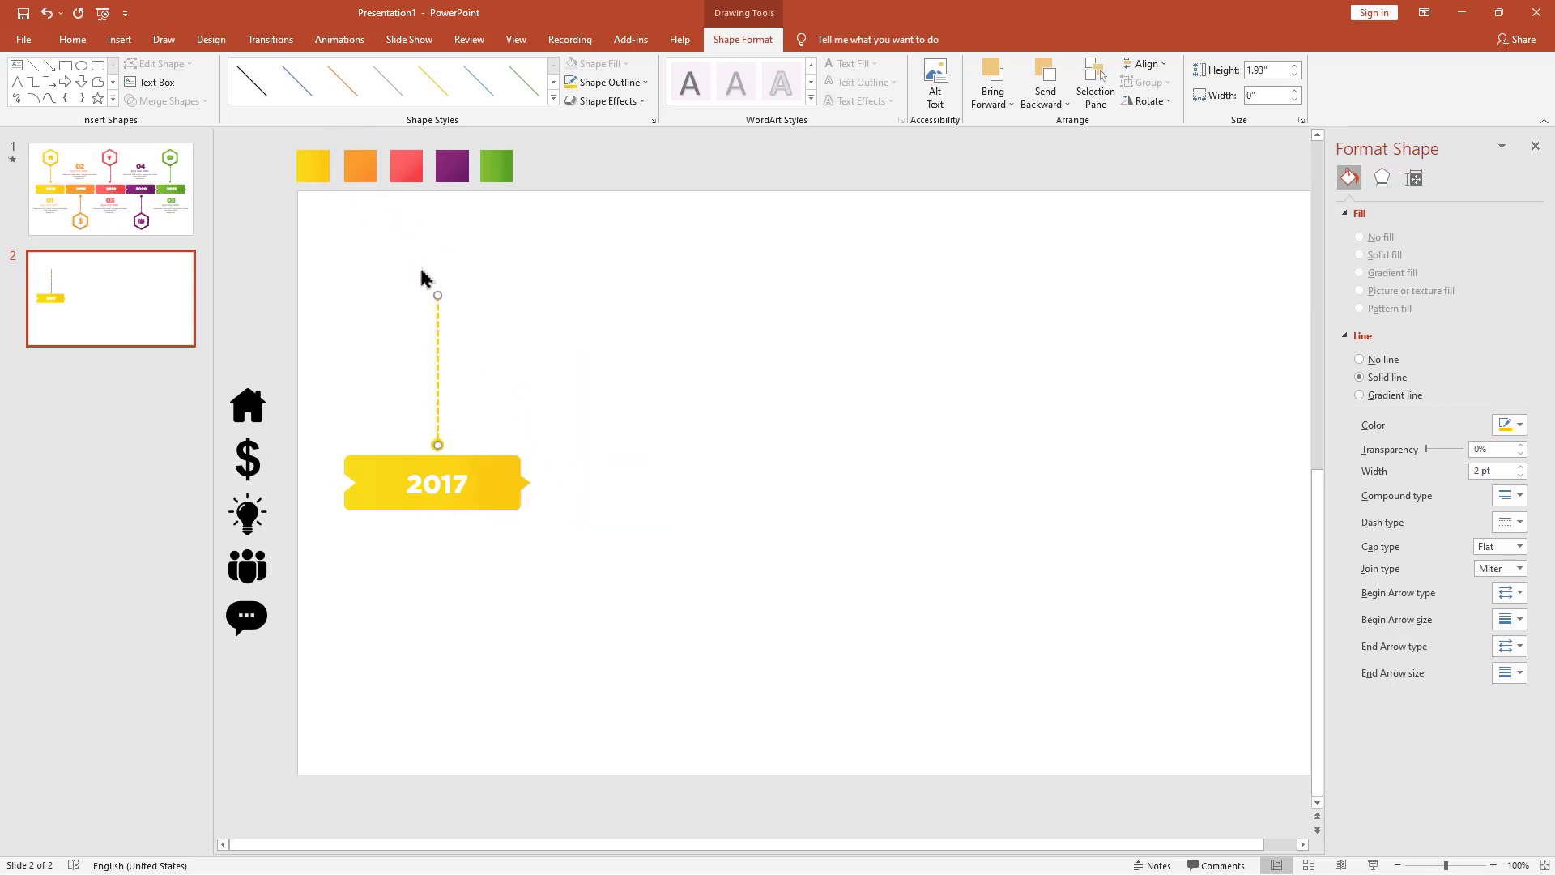
pyautogui.click(470, 322)
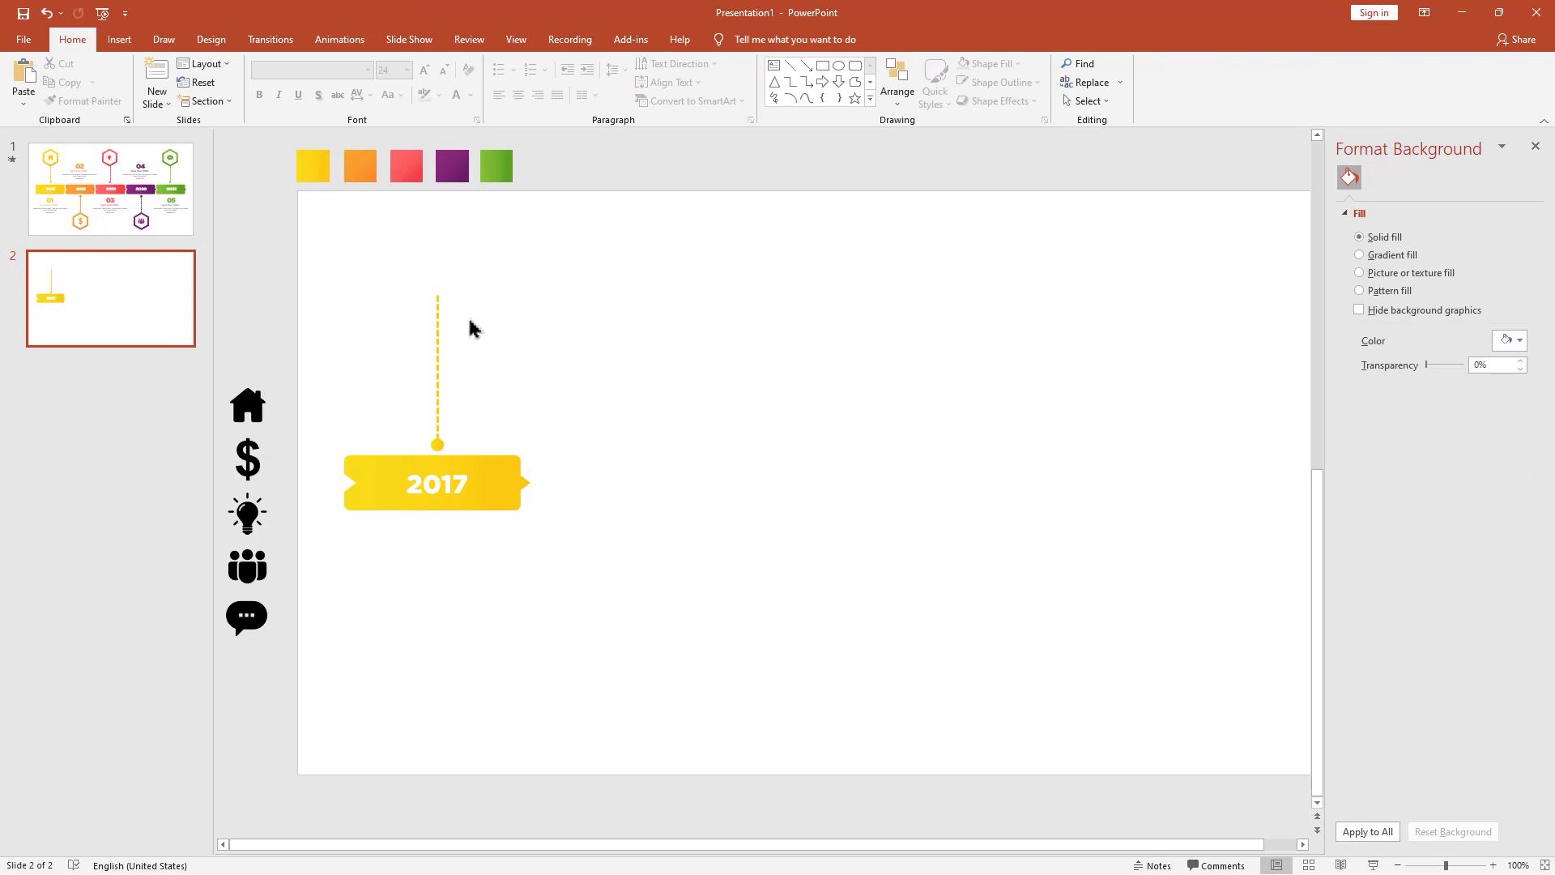
# Draw a hexagon and rotate it 90° so a point faces up.
pyautogui.click(871, 98)
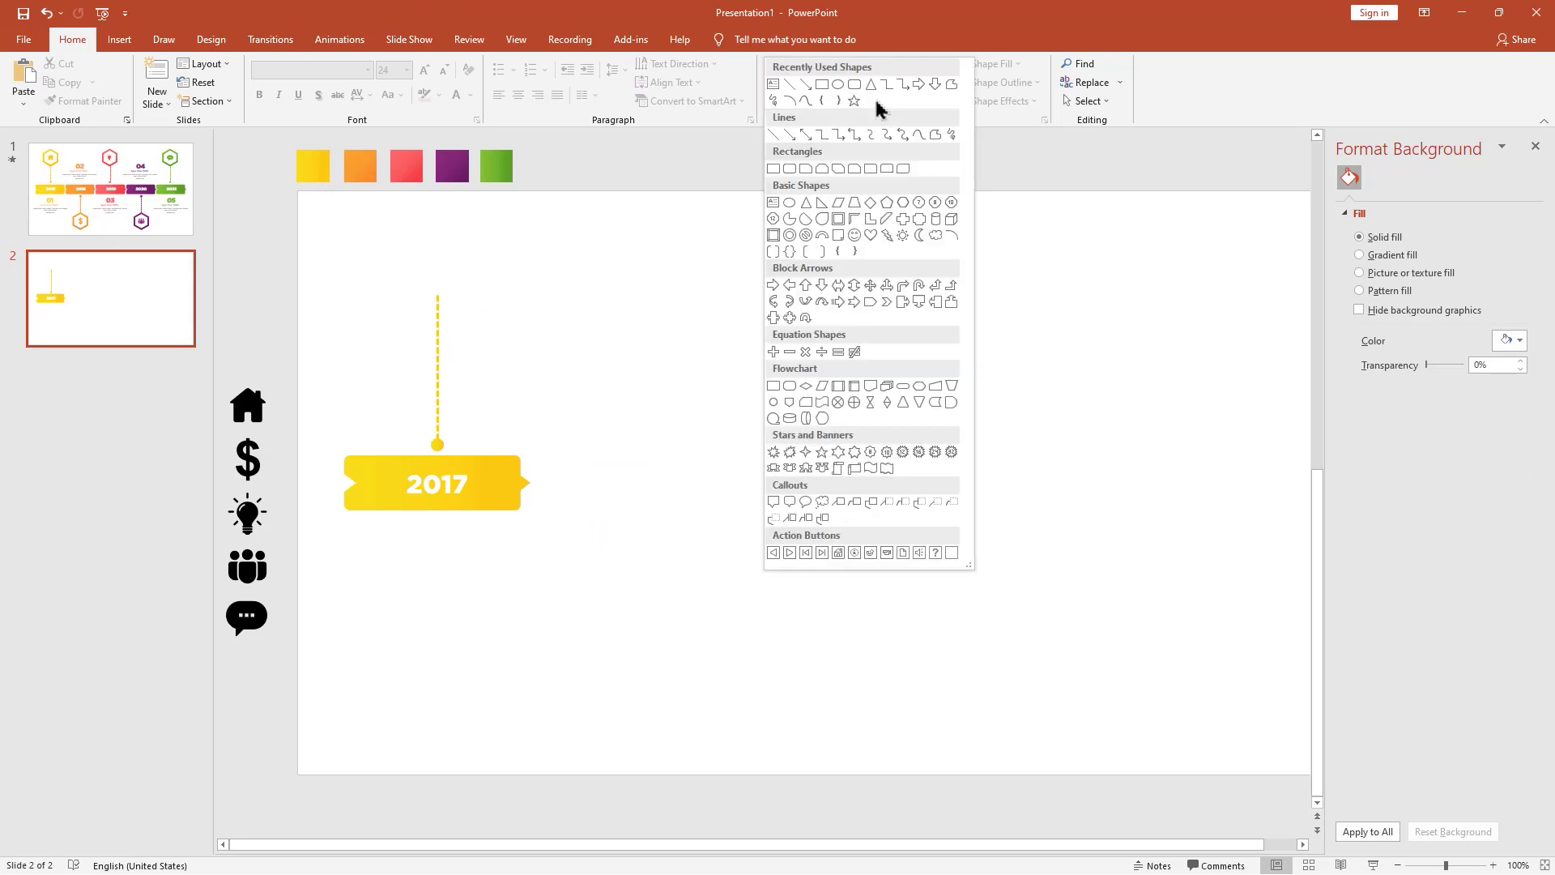
pyautogui.click(903, 203)
pyautogui.moveTo(576, 253); pyautogui.dragTo(685, 345)
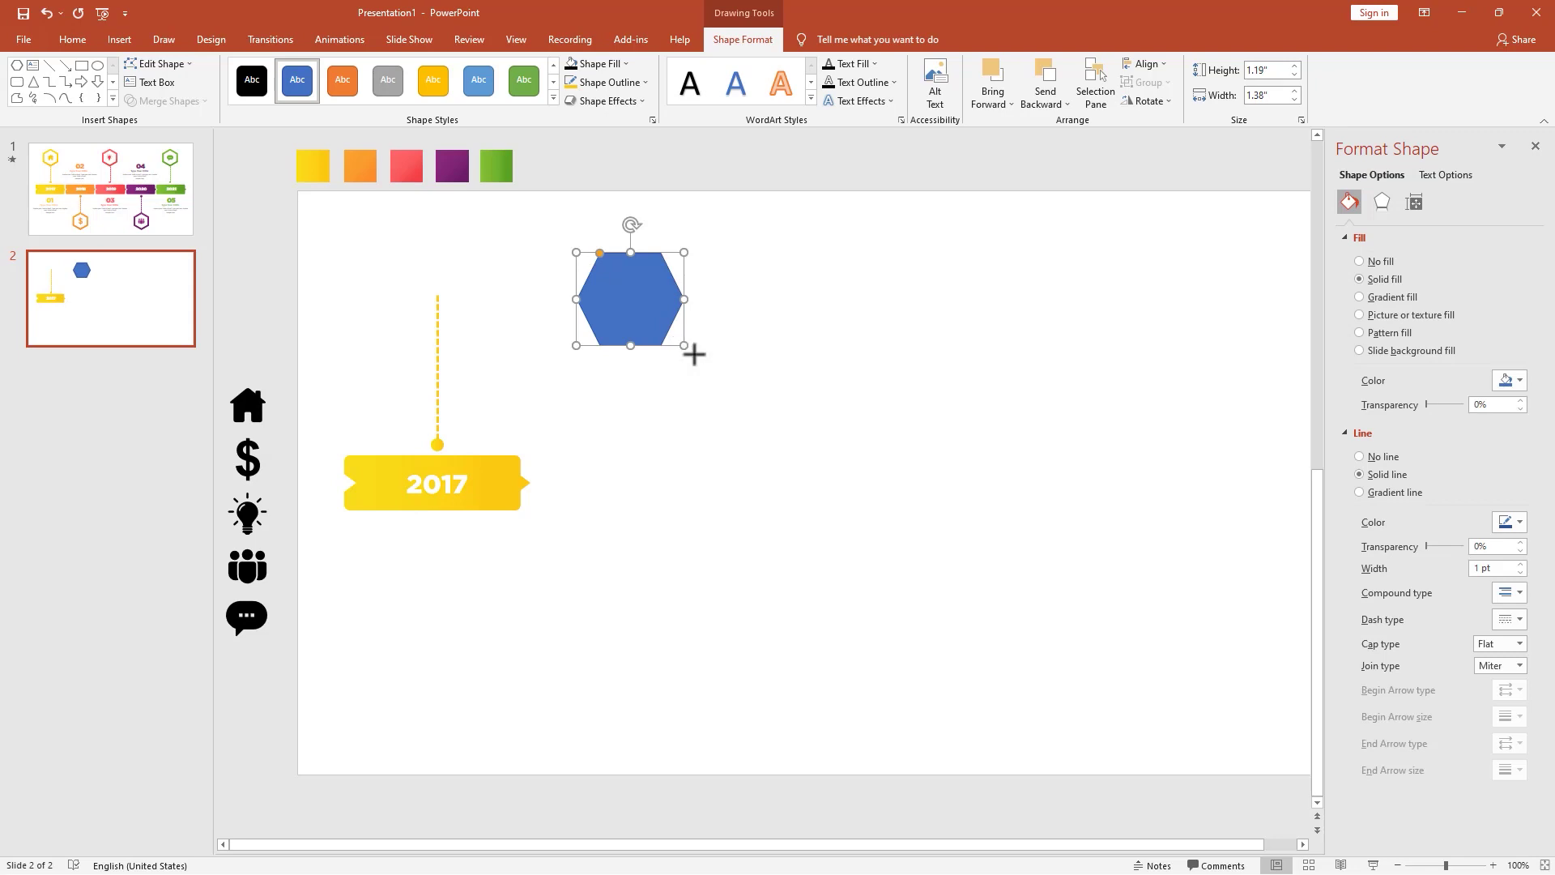
pyautogui.hotkey('ctrl', 'z')
pyautogui.hotkey('ctrl', 'y')
pyautogui.moveTo(630, 226); pyautogui.dragTo(667, 277)
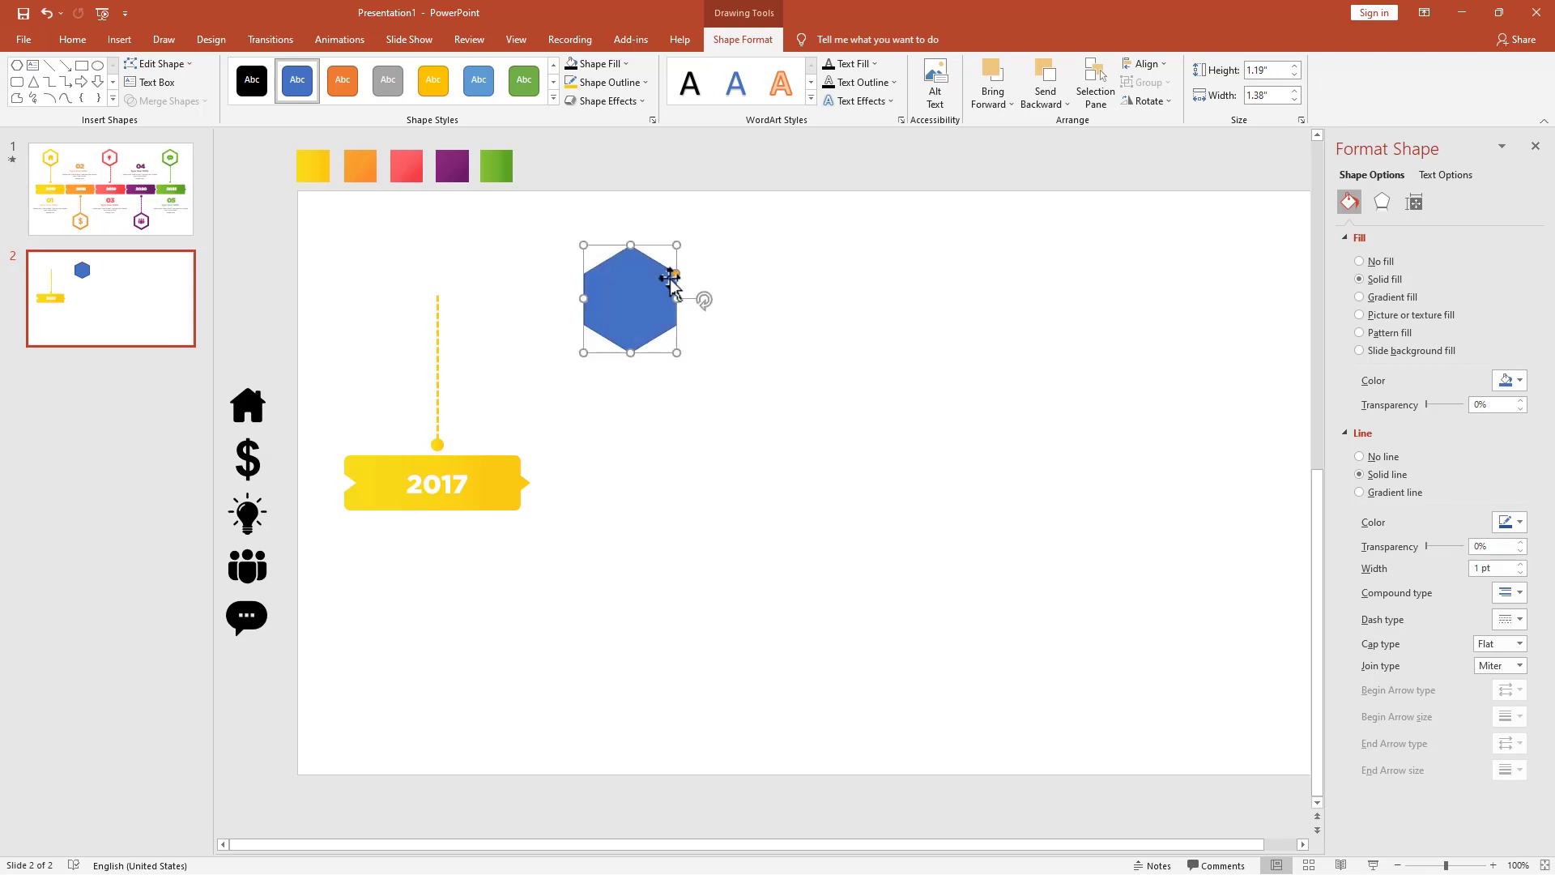
# Give the hexagon No Outline and a yellow gradient fill, and set it atop the dashed line.
pyautogui.rightClick(653, 288)
pyautogui.click(742, 247)
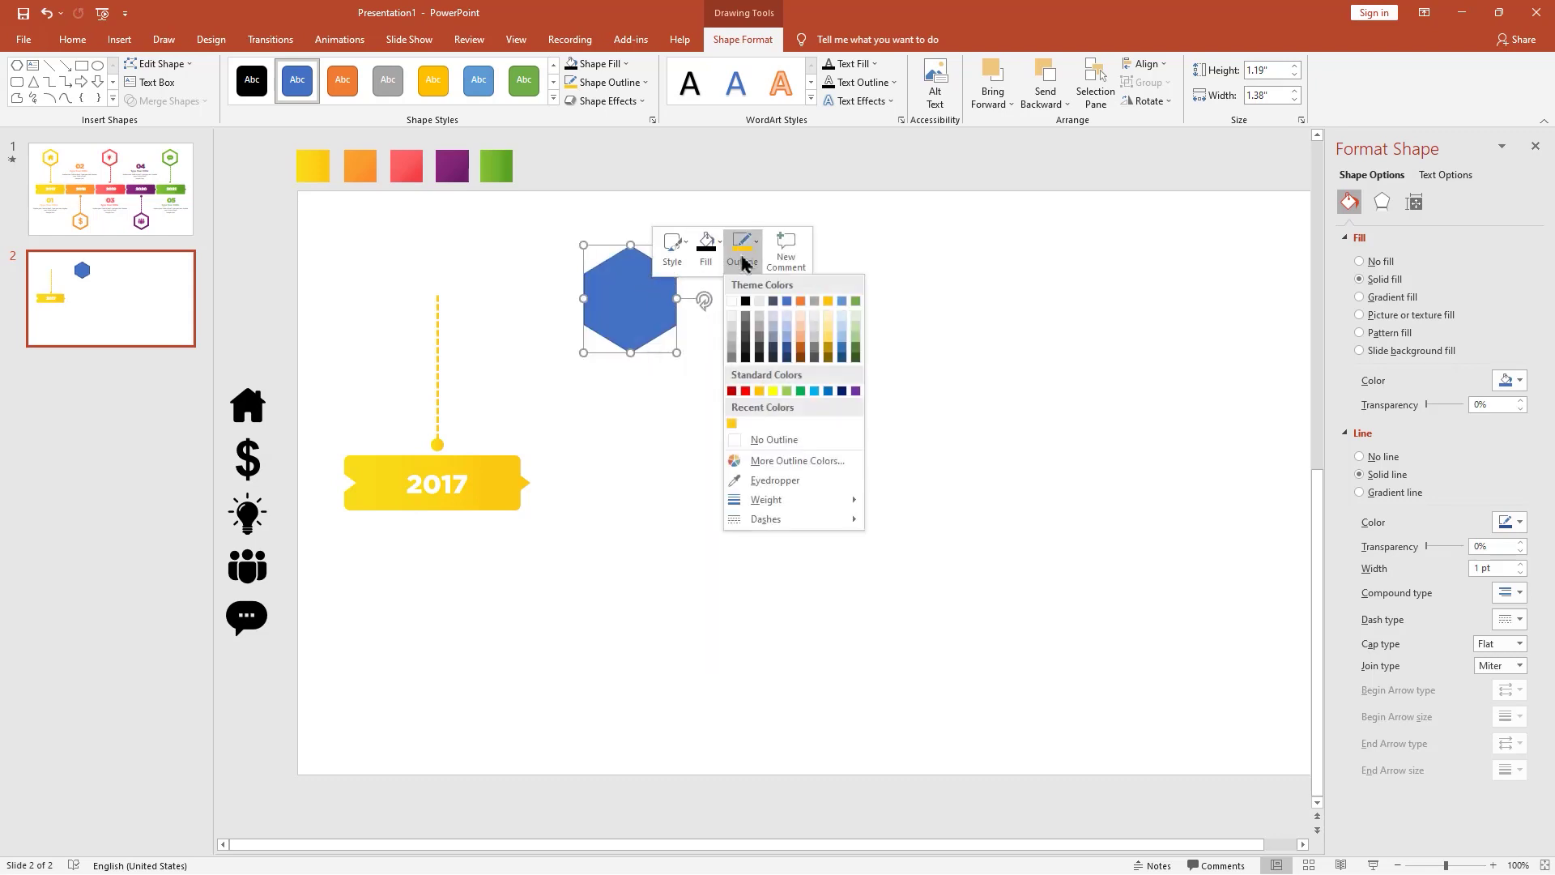
pyautogui.click(760, 451)
pyautogui.click(712, 403)
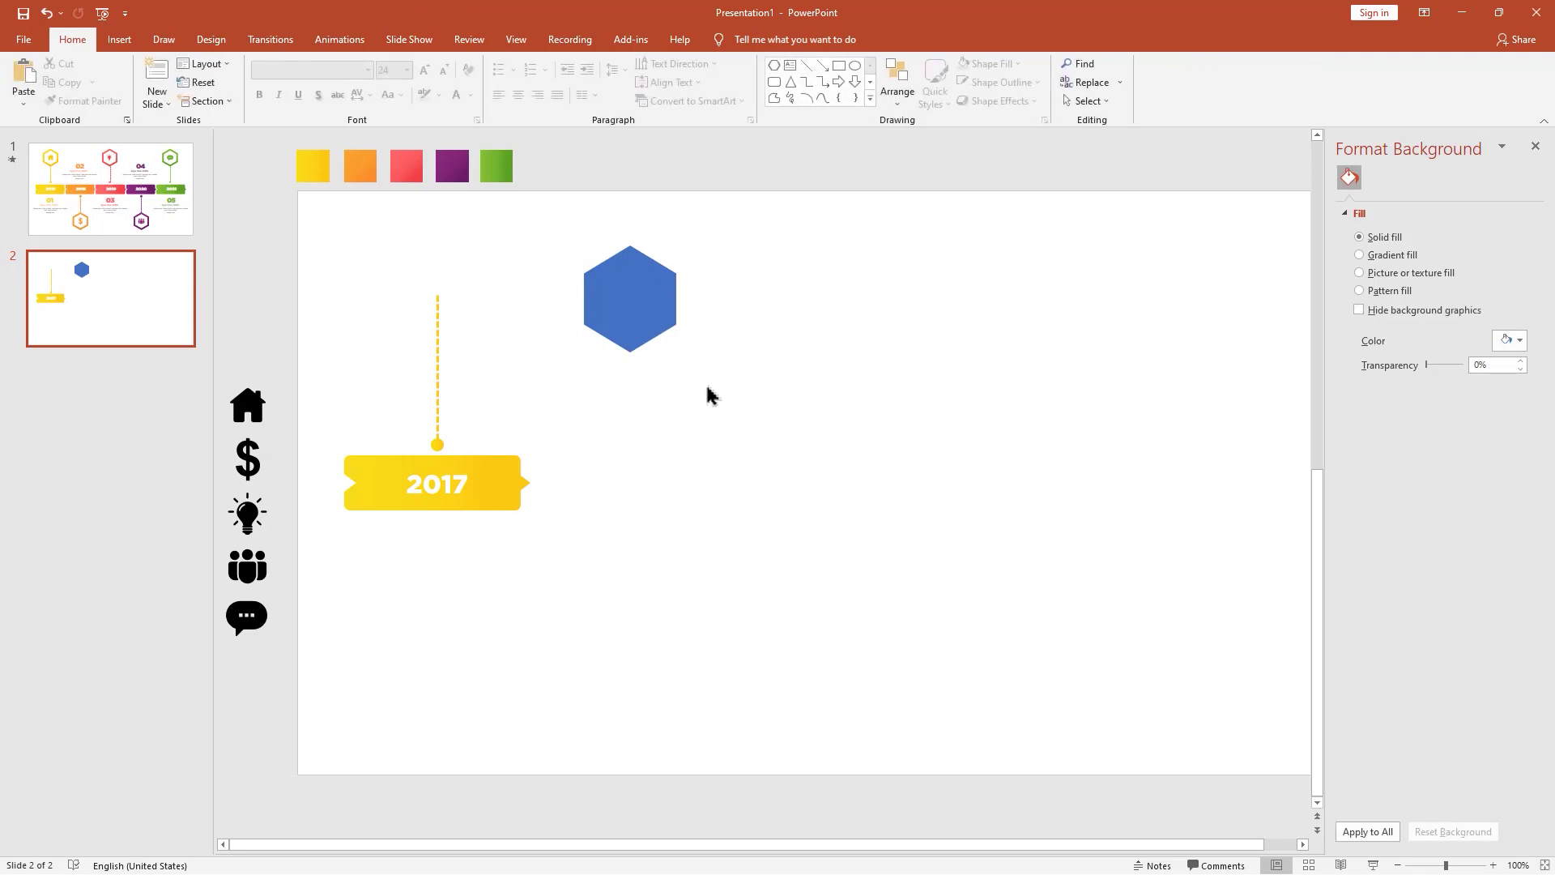
pyautogui.click(642, 304)
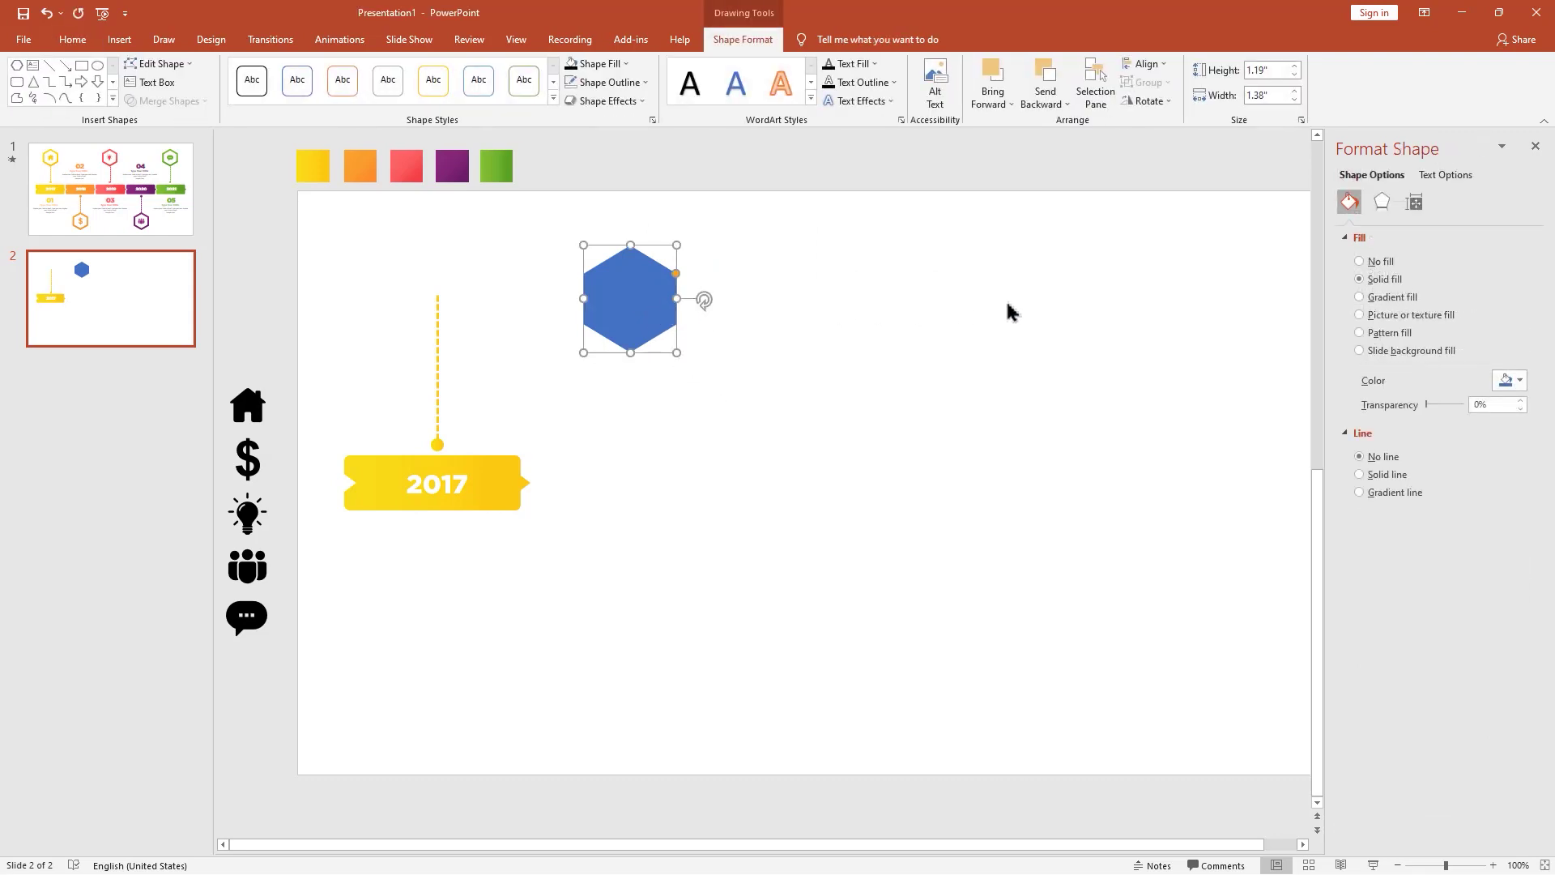
pyautogui.click(851, 341)
pyautogui.click(654, 296)
pyautogui.moveTo(654, 296); pyautogui.dragTo(467, 268)
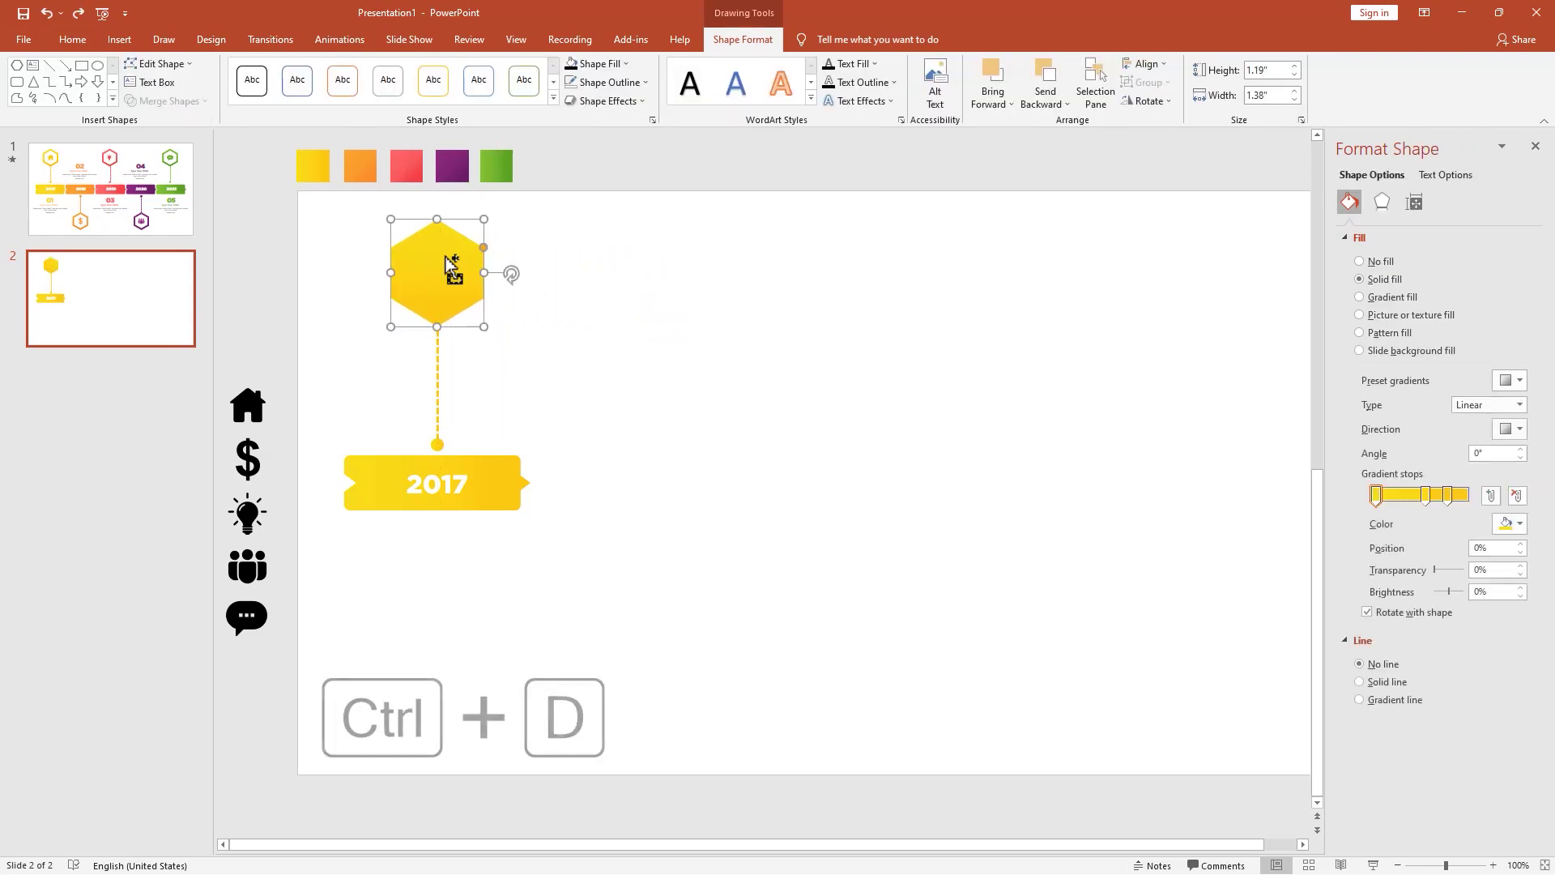
# Duplicate the yellow hexagon and fill the copy with white.
pyautogui.hotkey('ctrl', 'd')
pyautogui.rightClick(452, 280)
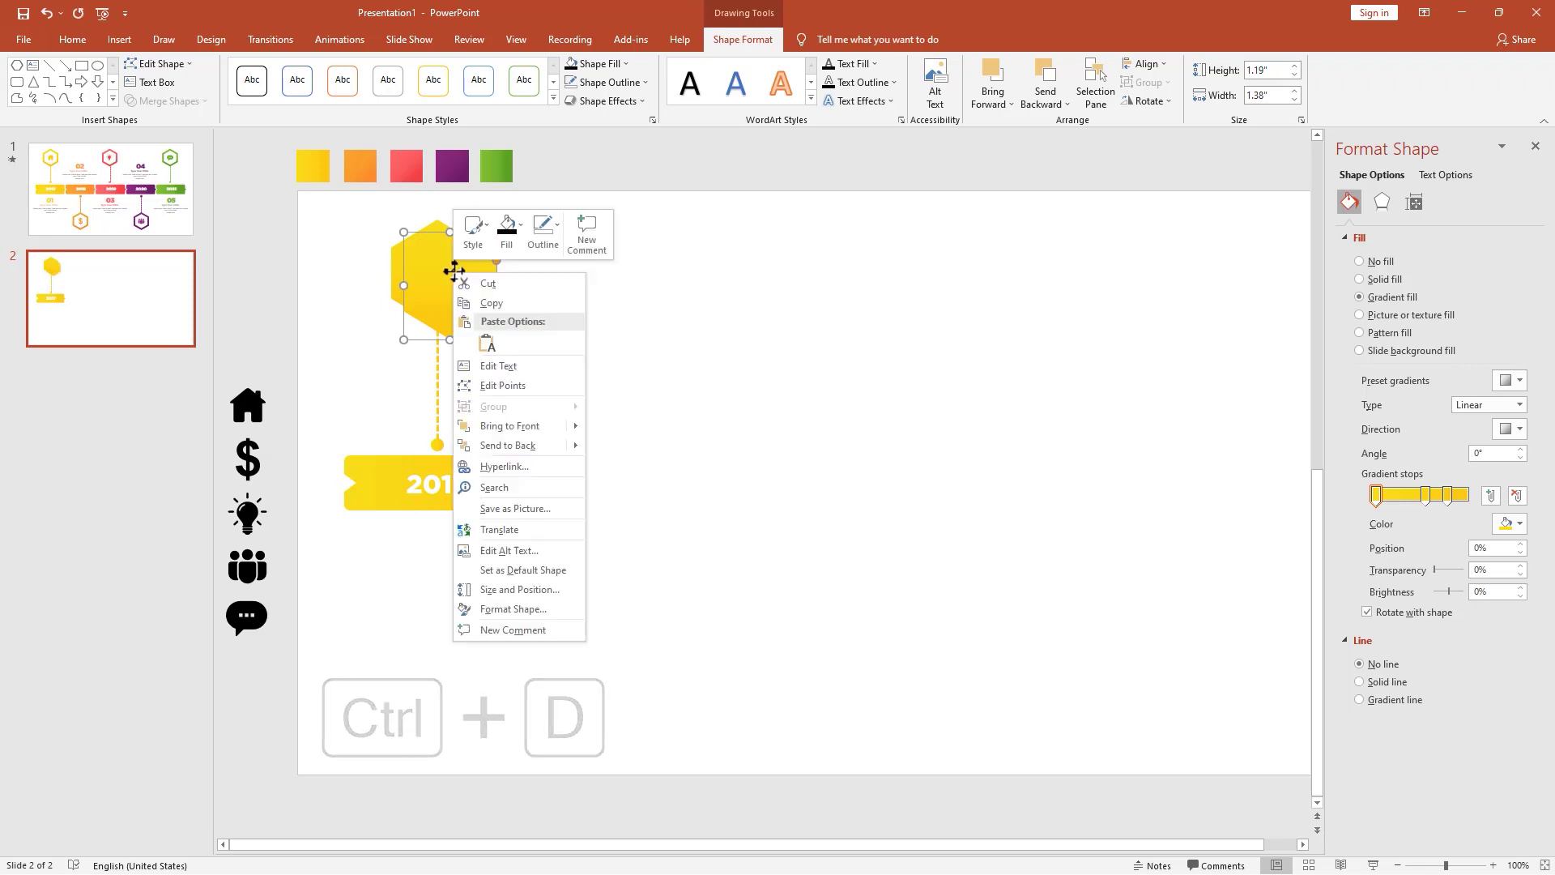
pyautogui.click(506, 231)
pyautogui.click(498, 283)
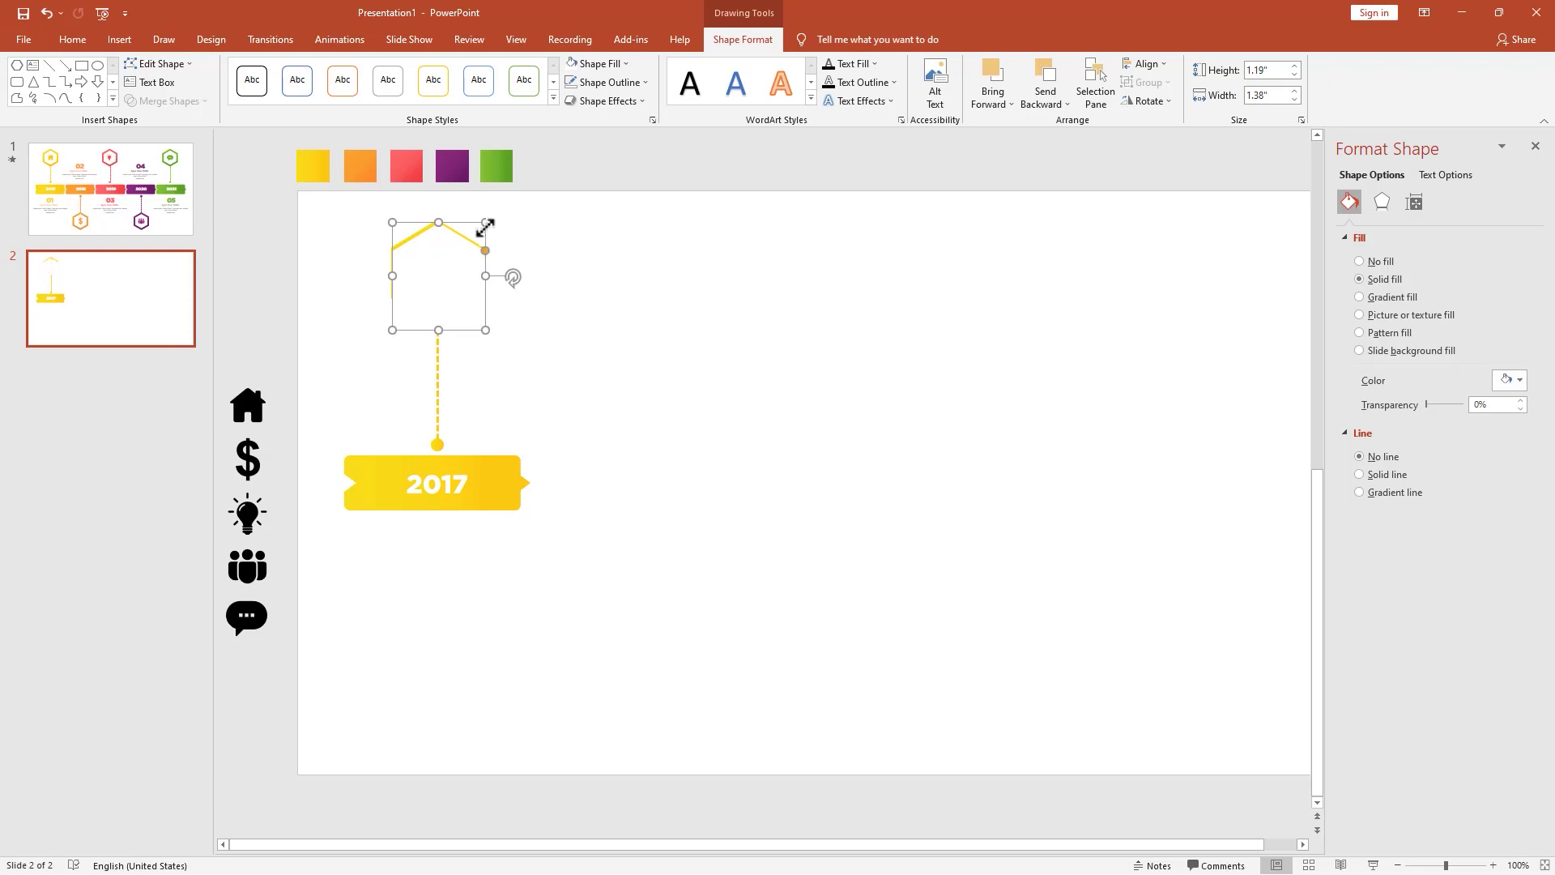
# Centre the white hexagon on the yellow one and shrink it evenly to leave a yellow frame.
pyautogui.moveTo(488, 226); pyautogui.dragTo(444, 270)
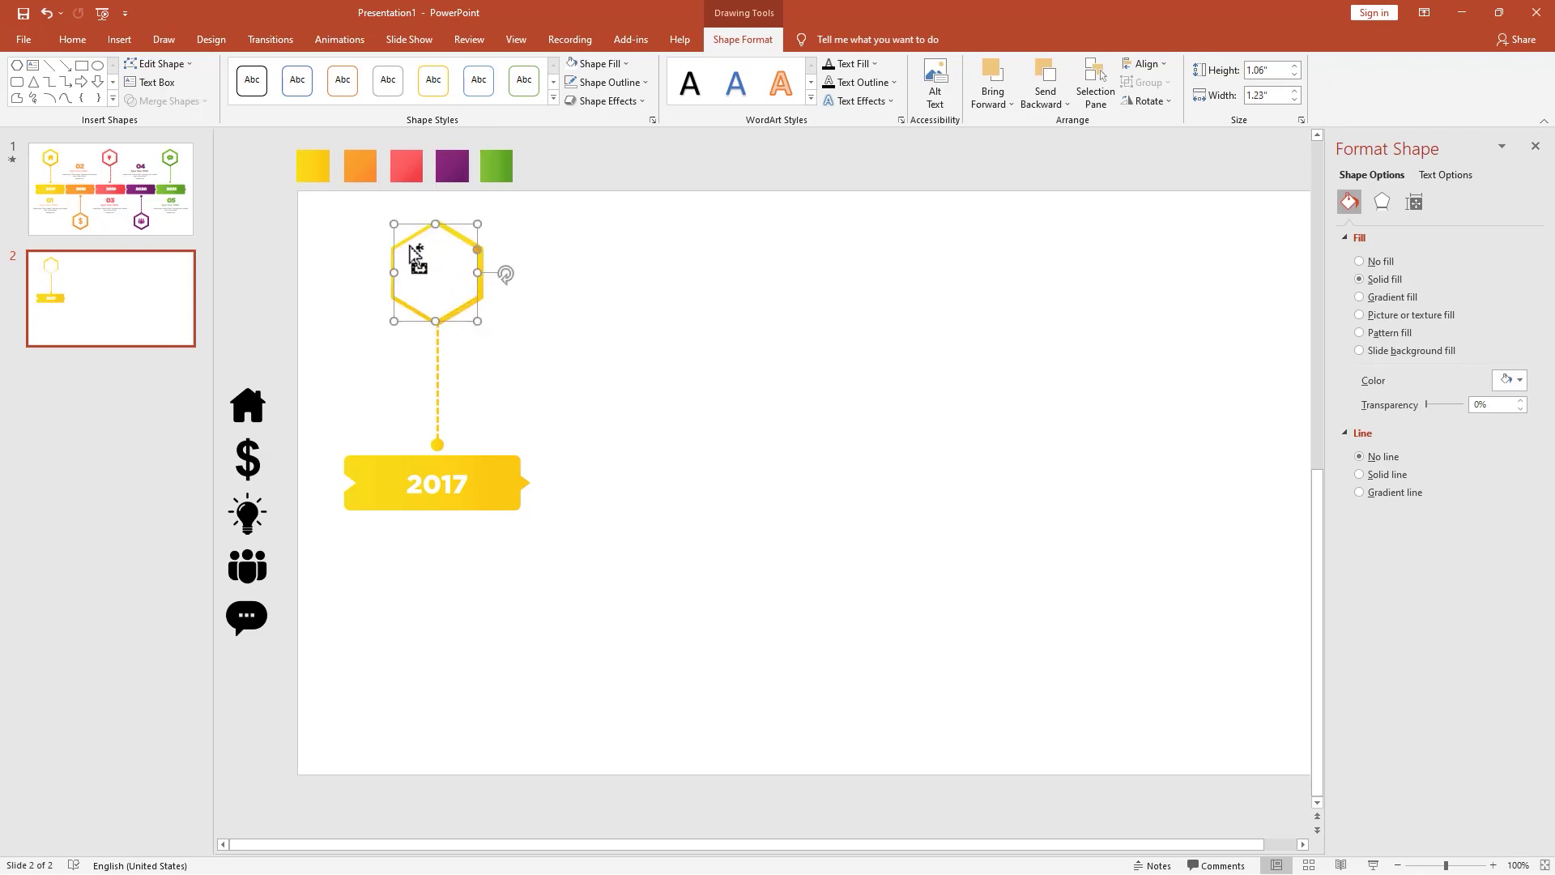
pyautogui.scroll(5, 417, 257)
pyautogui.moveTo(634, 356); pyautogui.dragTo(655, 354)
pyautogui.moveTo(740, 294); pyautogui.dragTo(728, 311)
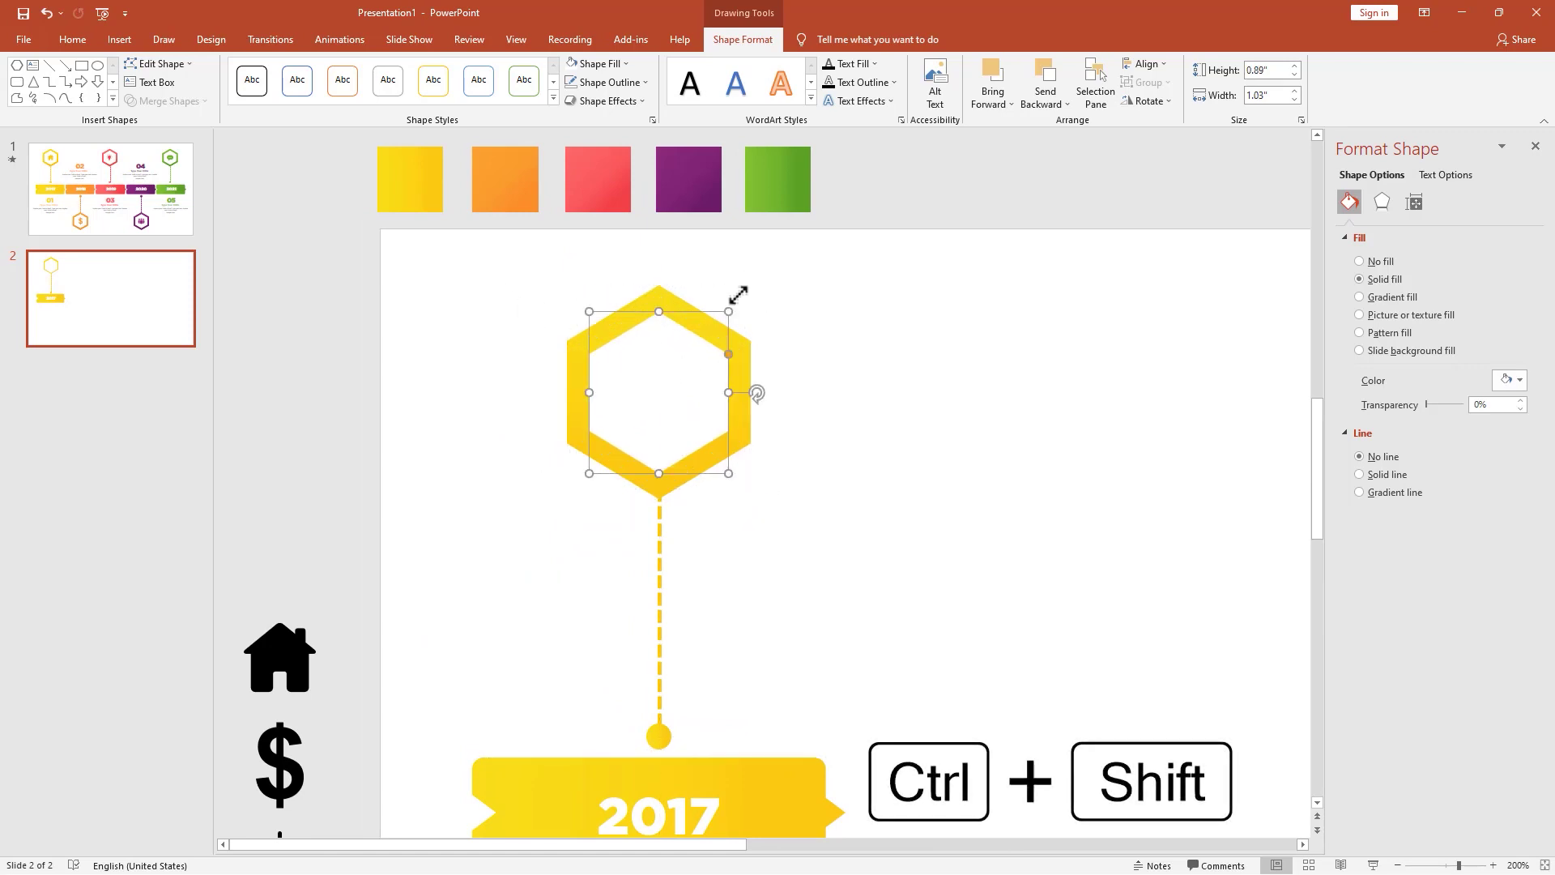
pyautogui.click(728, 308)
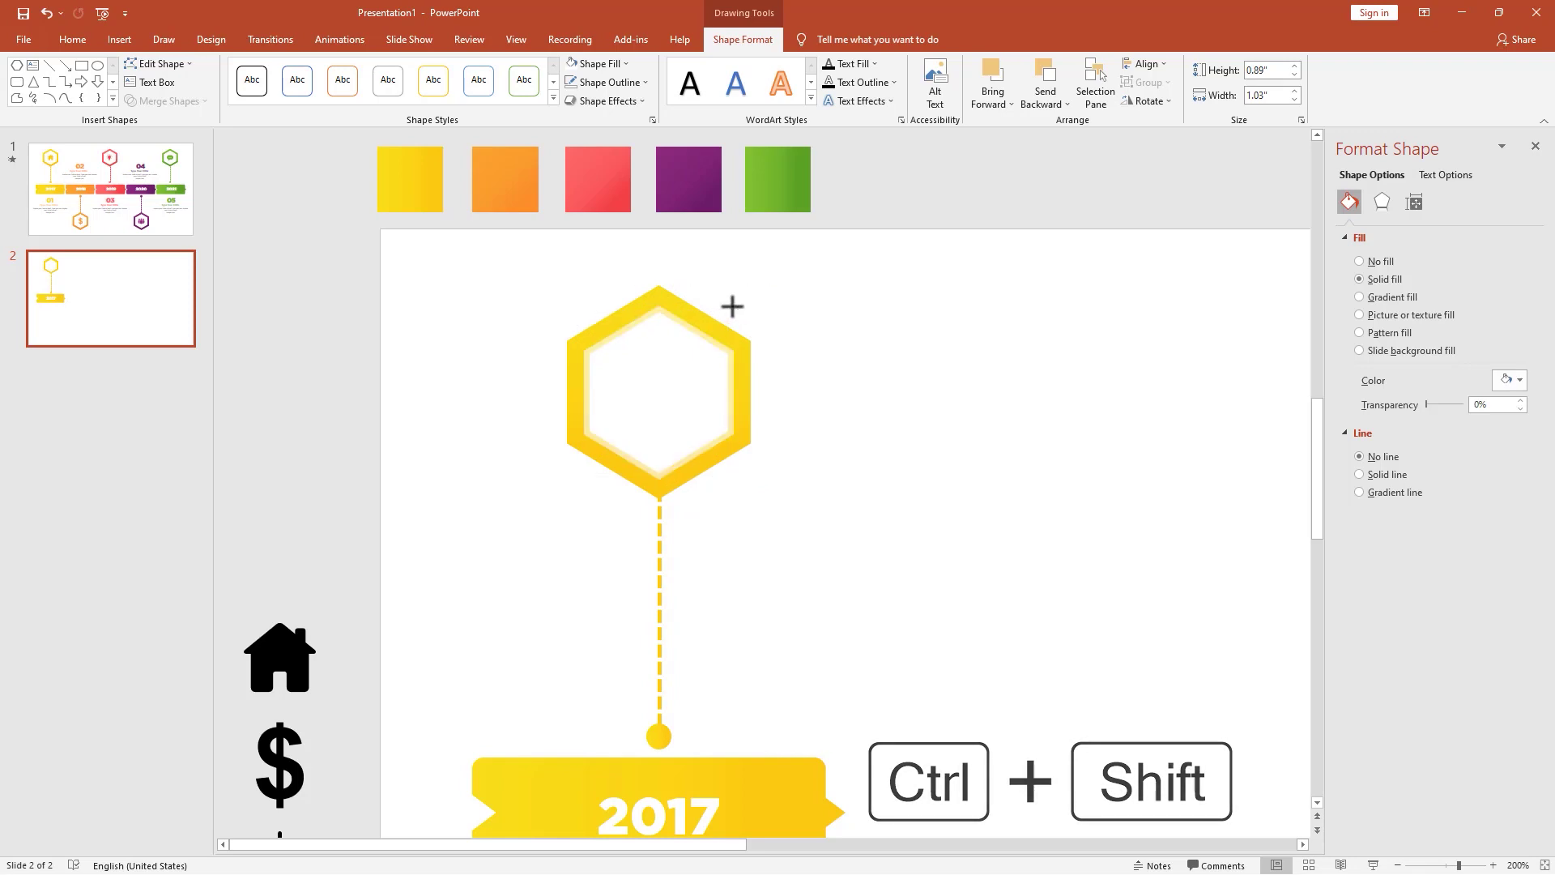
# Give the inner white hexagon the first Outer shadow preset with its blur set to 10 pt.
pyautogui.click(735, 304)
pyautogui.click(858, 284)
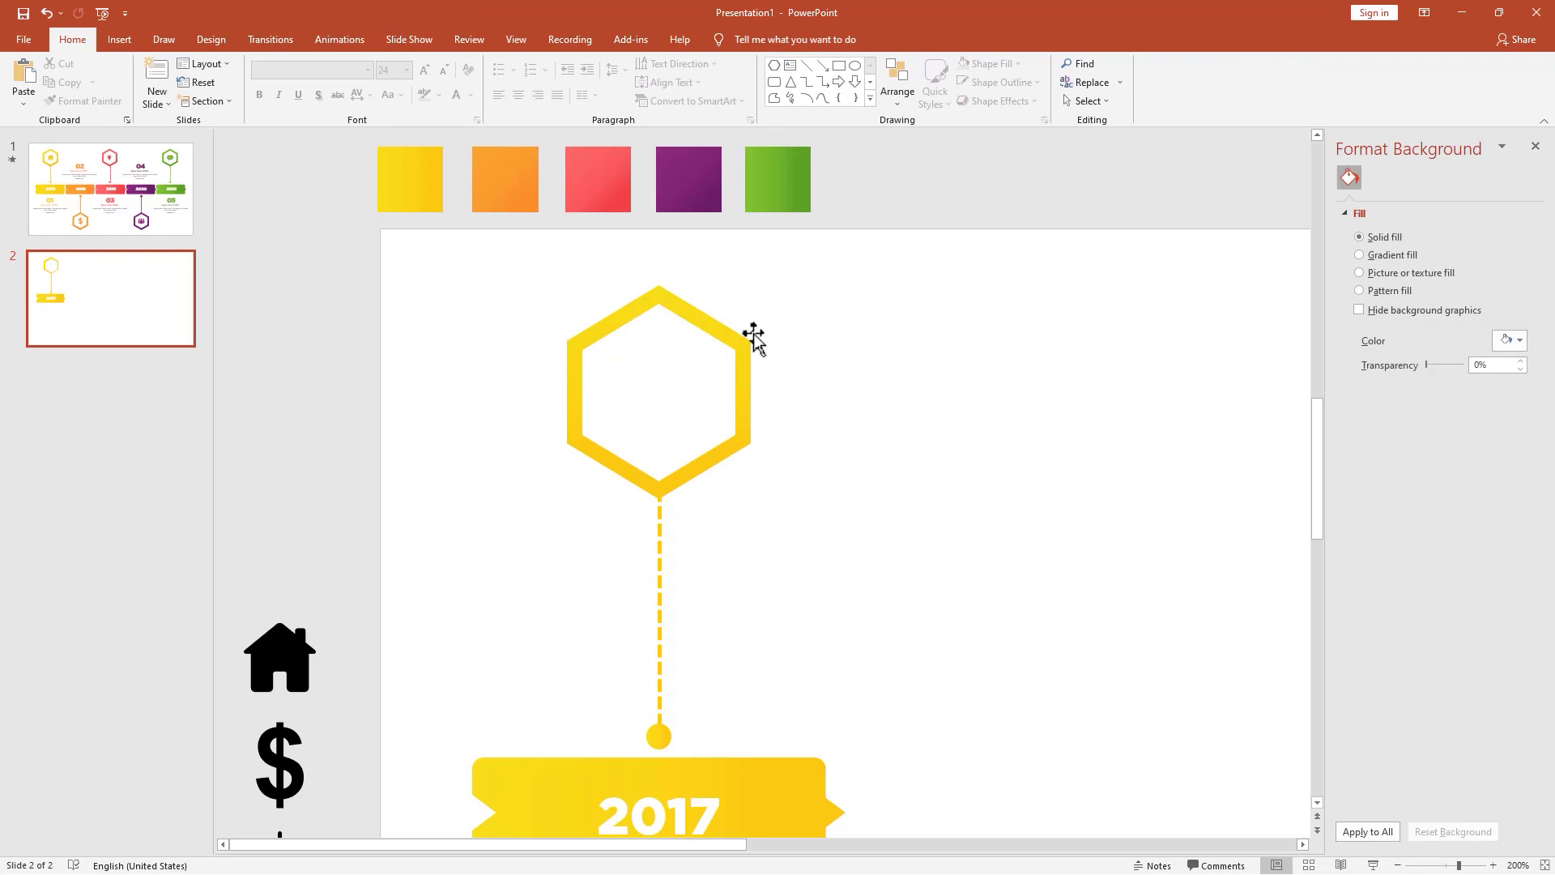
pyautogui.click(690, 368)
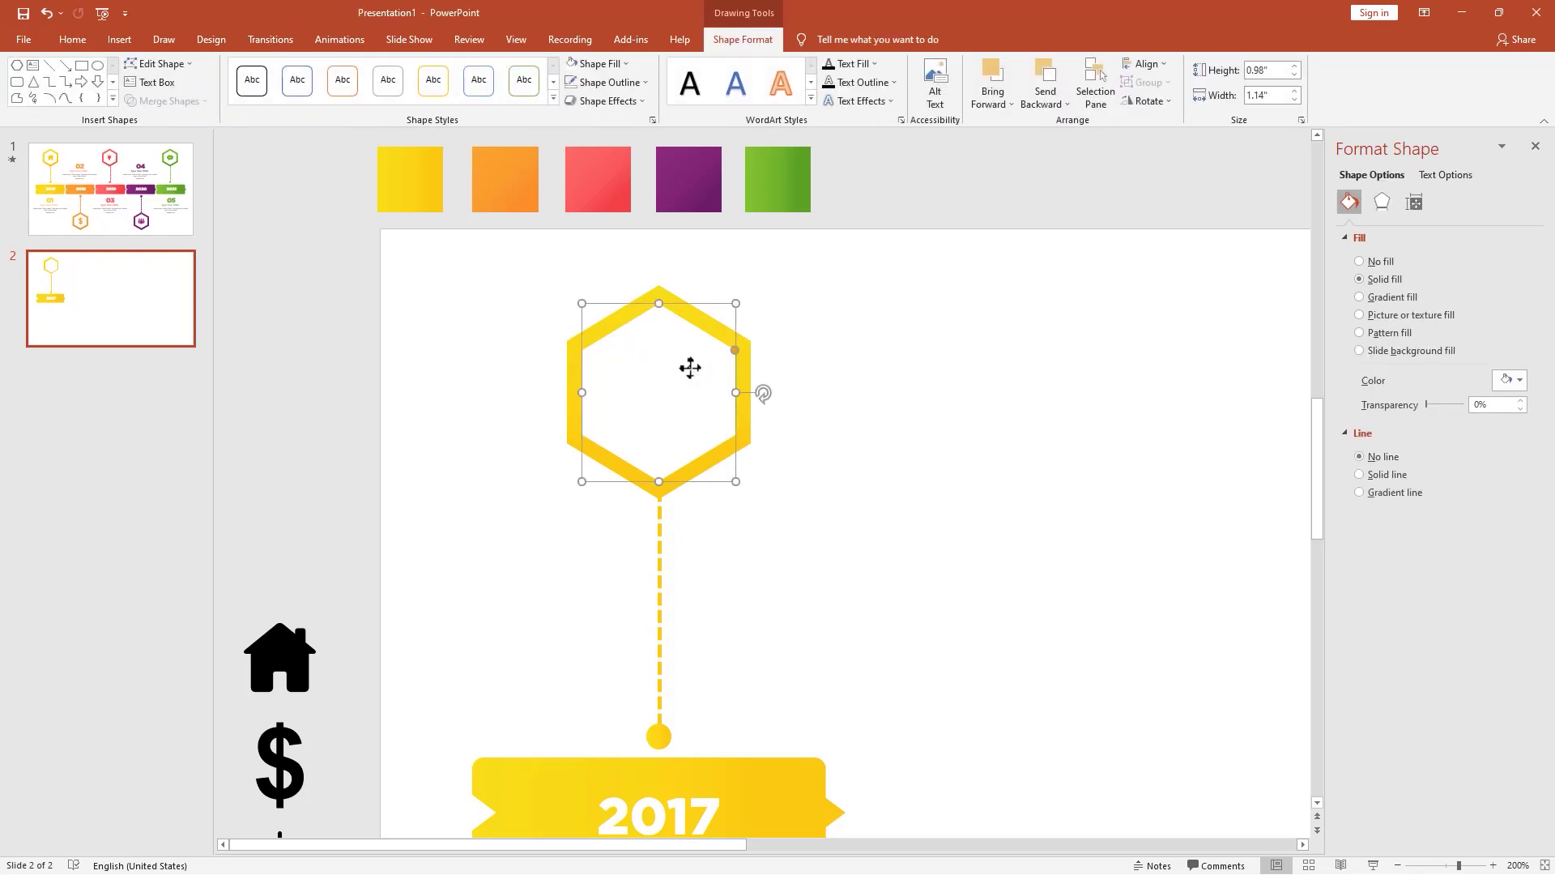
pyautogui.click(628, 104)
pyautogui.moveTo(612, 167)
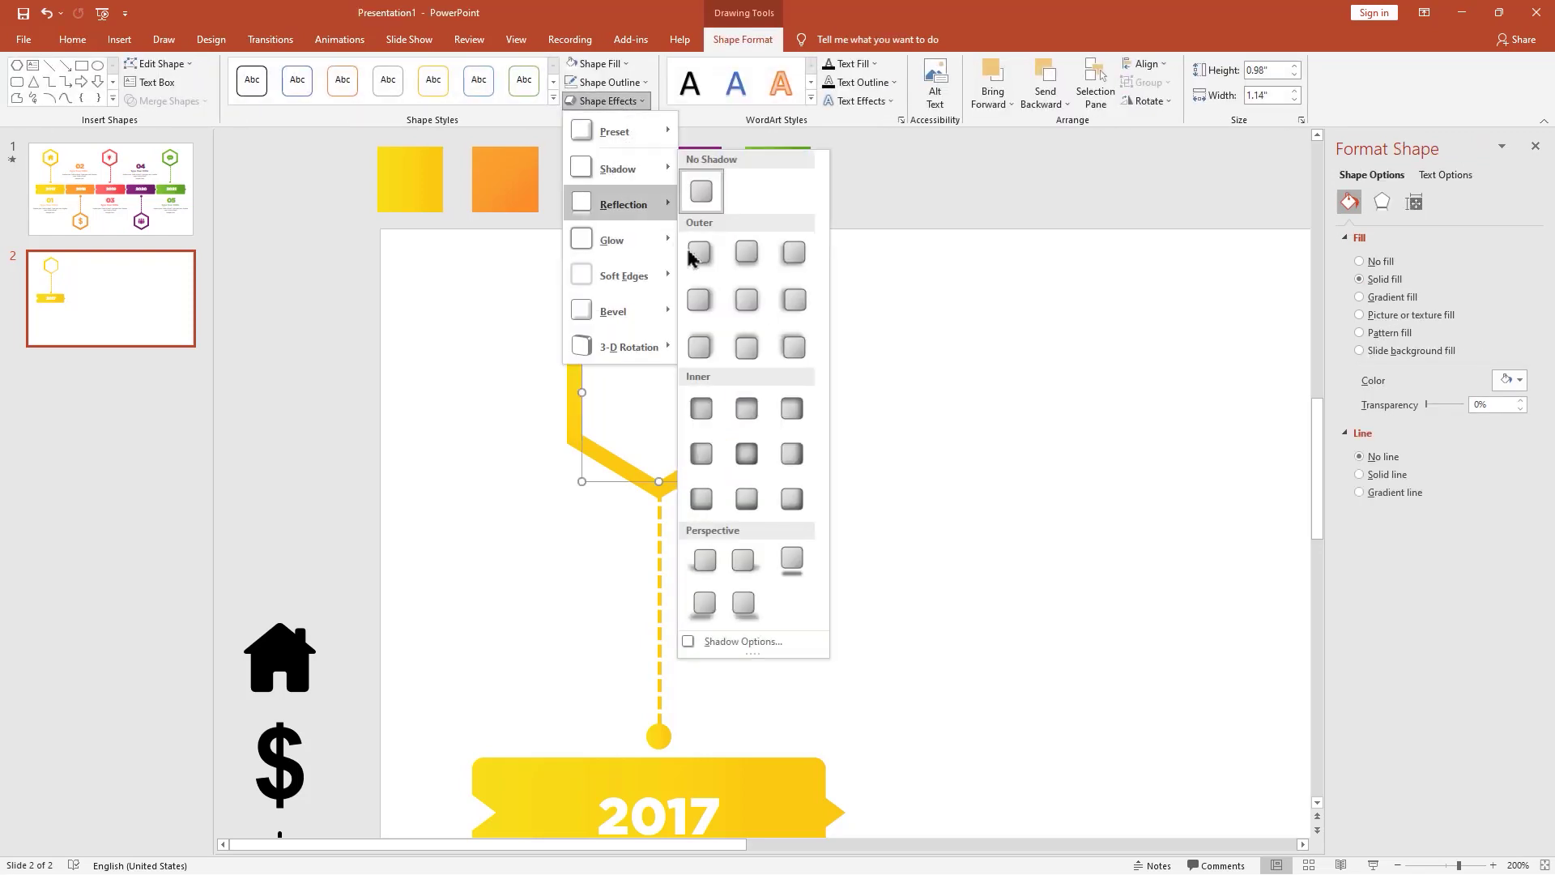
pyautogui.click(698, 253)
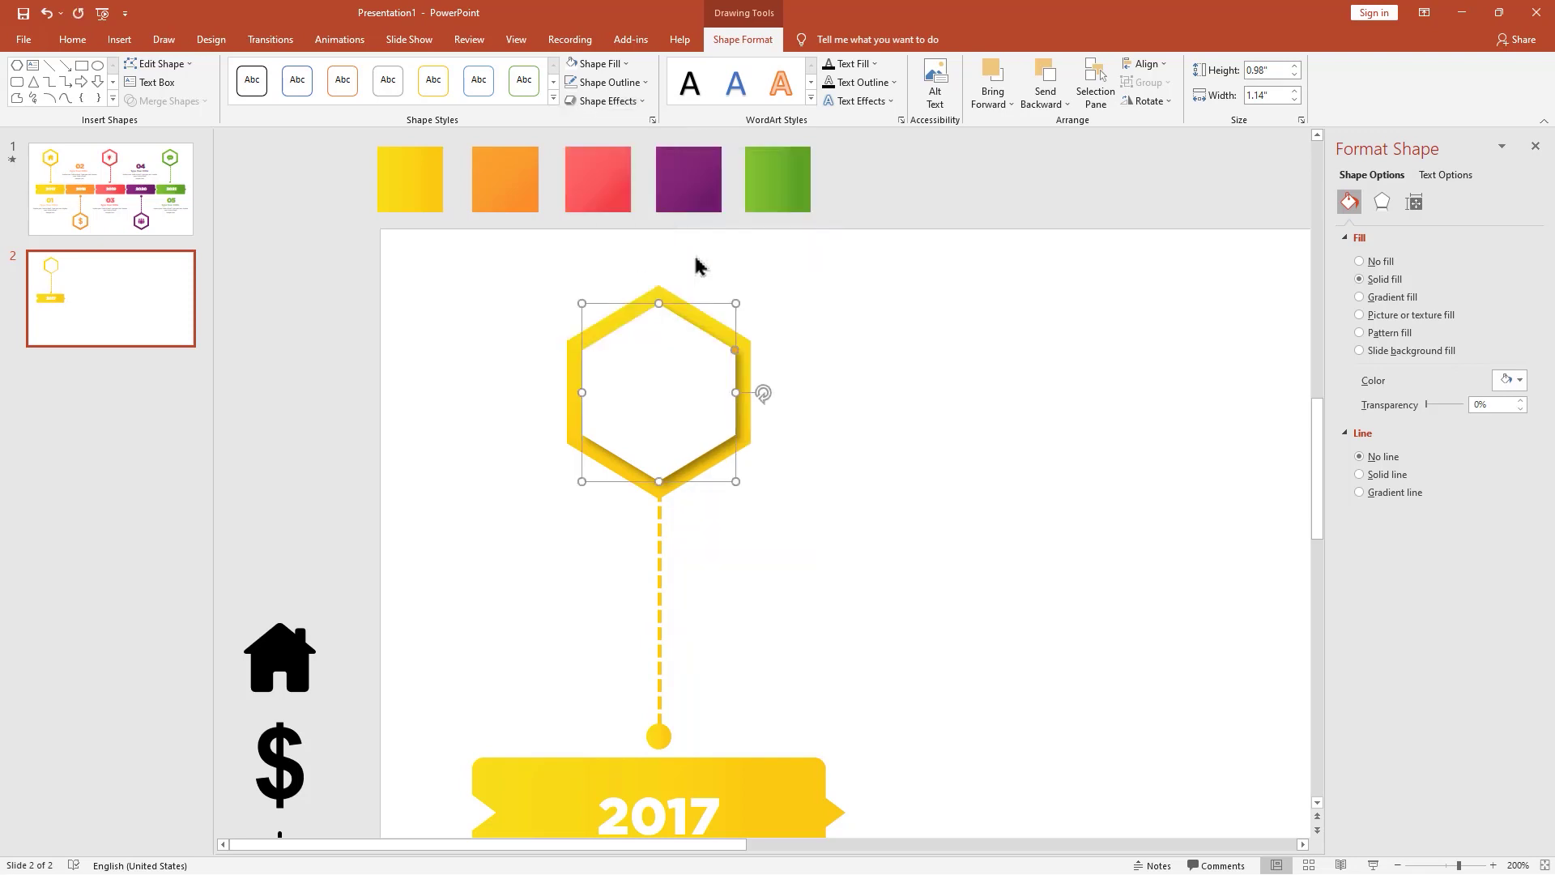
pyautogui.click(1382, 202)
pyautogui.click(1369, 238)
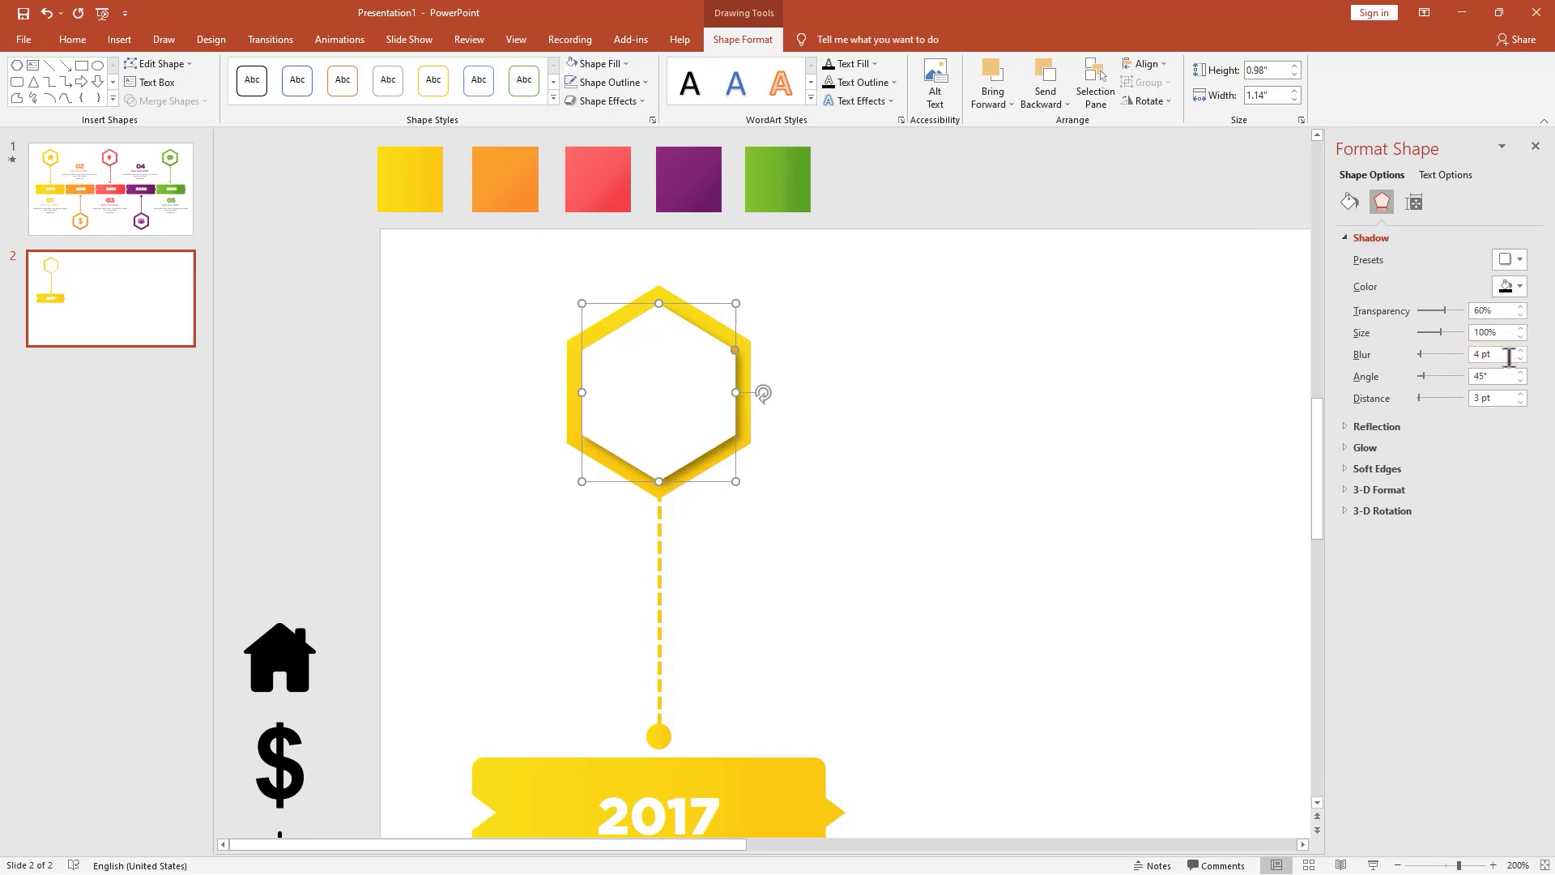
pyautogui.click(1509, 357)
pyautogui.write('10')
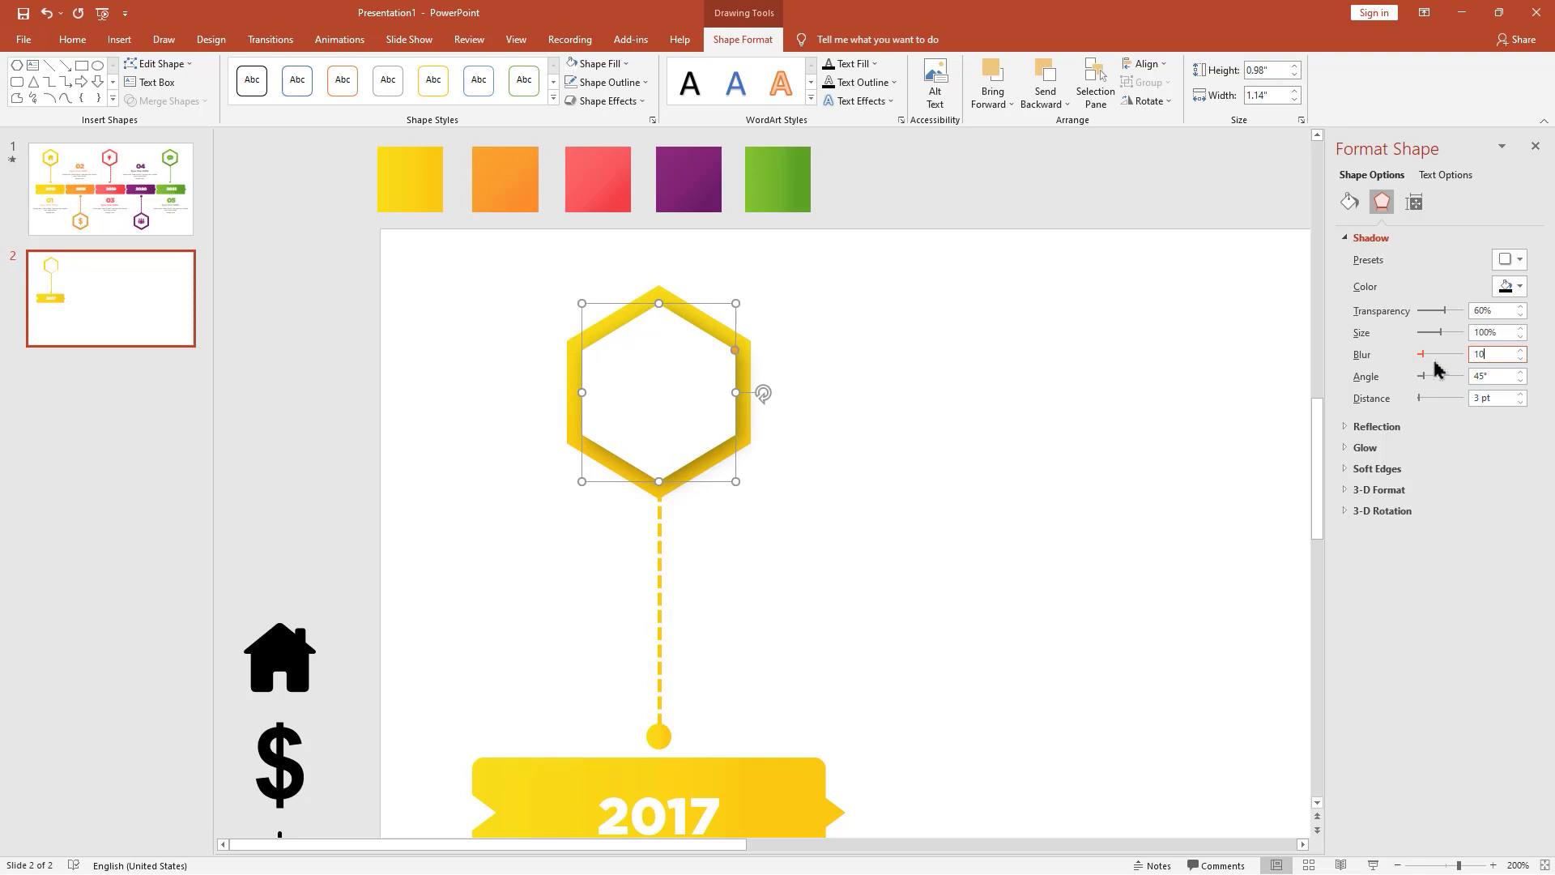
pyautogui.click(1219, 437)
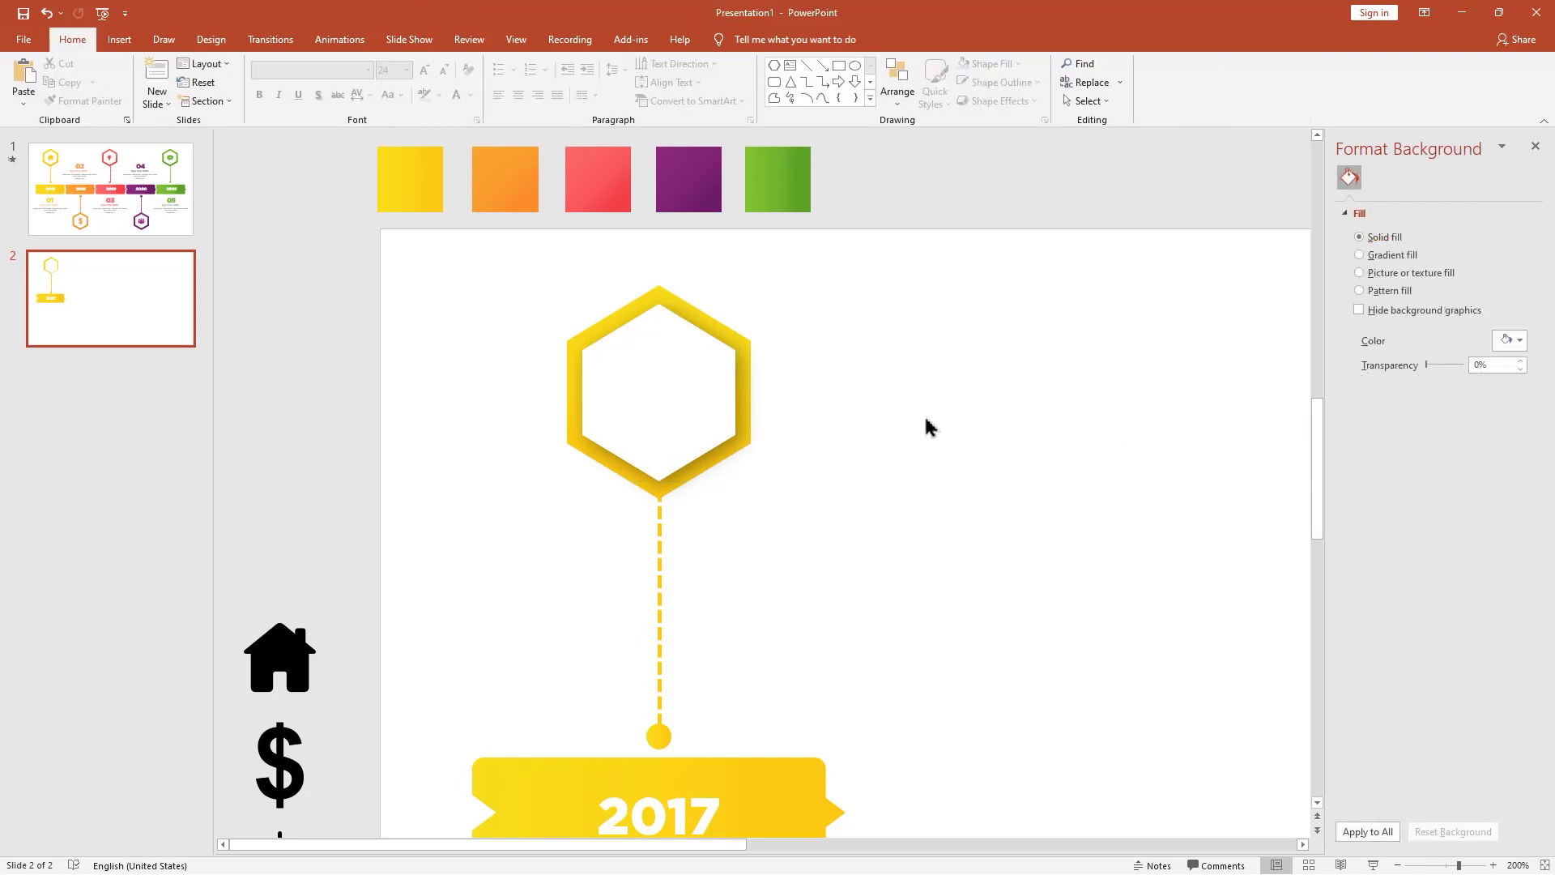
# Close the Format Background pane and move the house icon into the hexagon frame.
pyautogui.keyDown('ctrl'); pyautogui.scroll(-5, 891, 424); pyautogui.keyUp('ctrl')
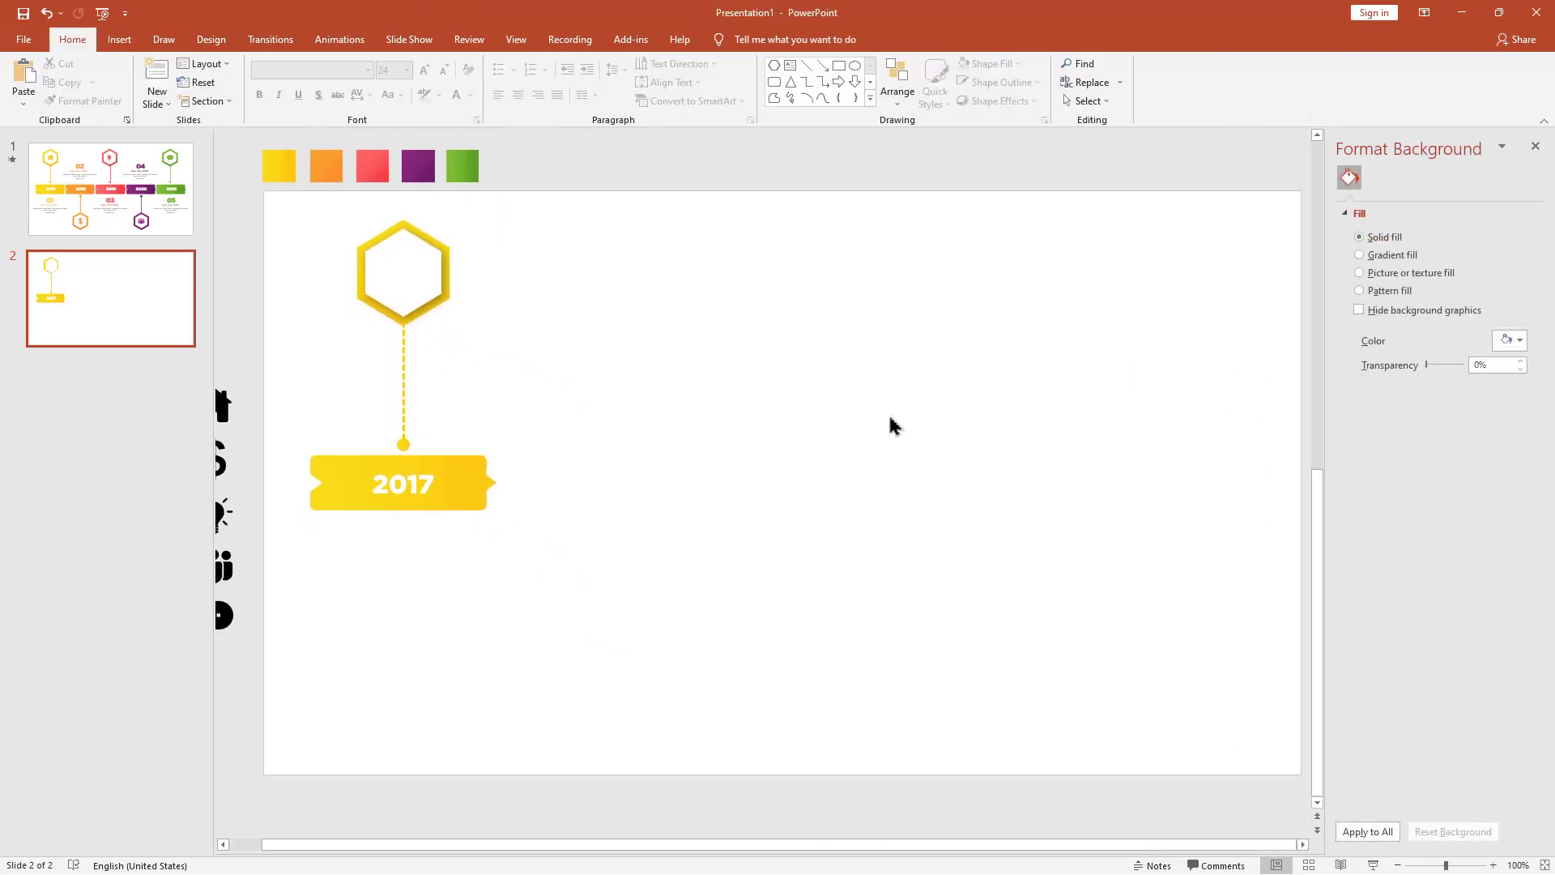
pyautogui.click(1535, 149)
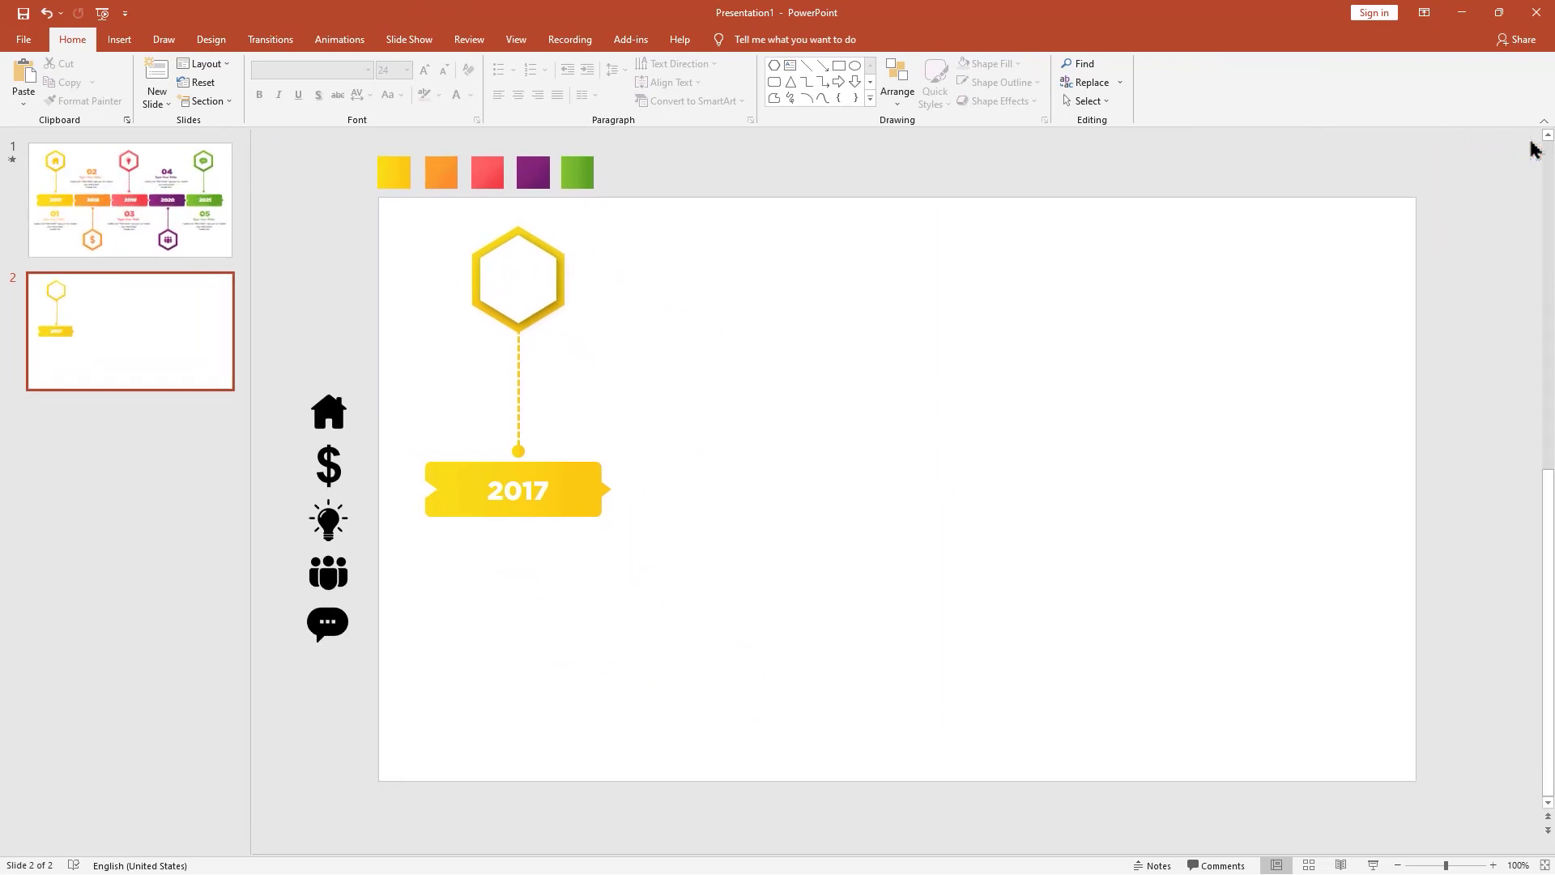
pyautogui.click(334, 407)
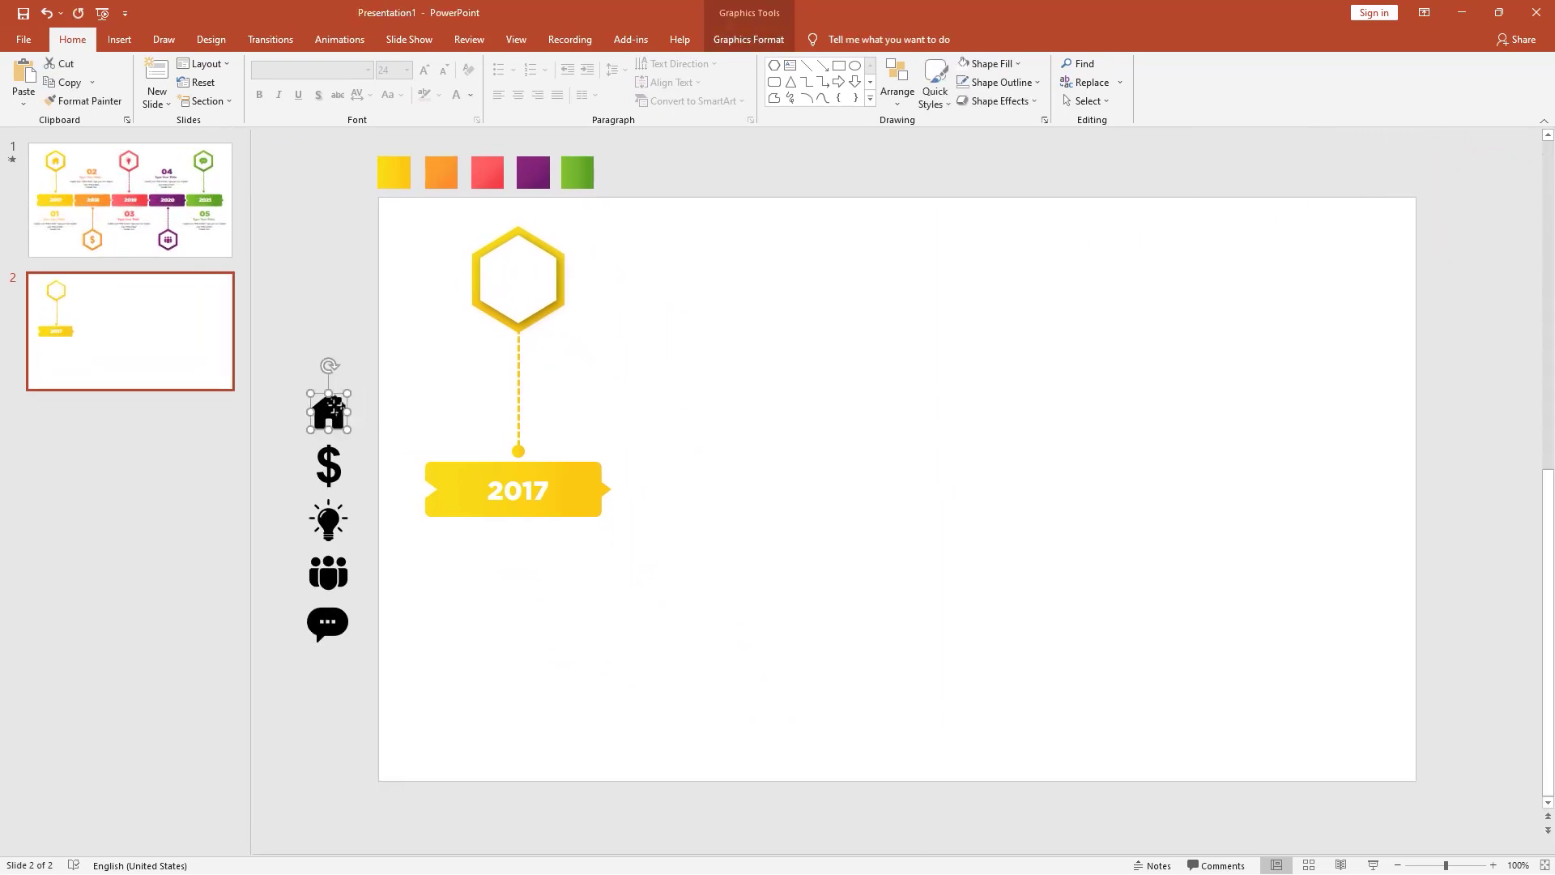
pyautogui.moveTo(328, 413); pyautogui.dragTo(519, 277)
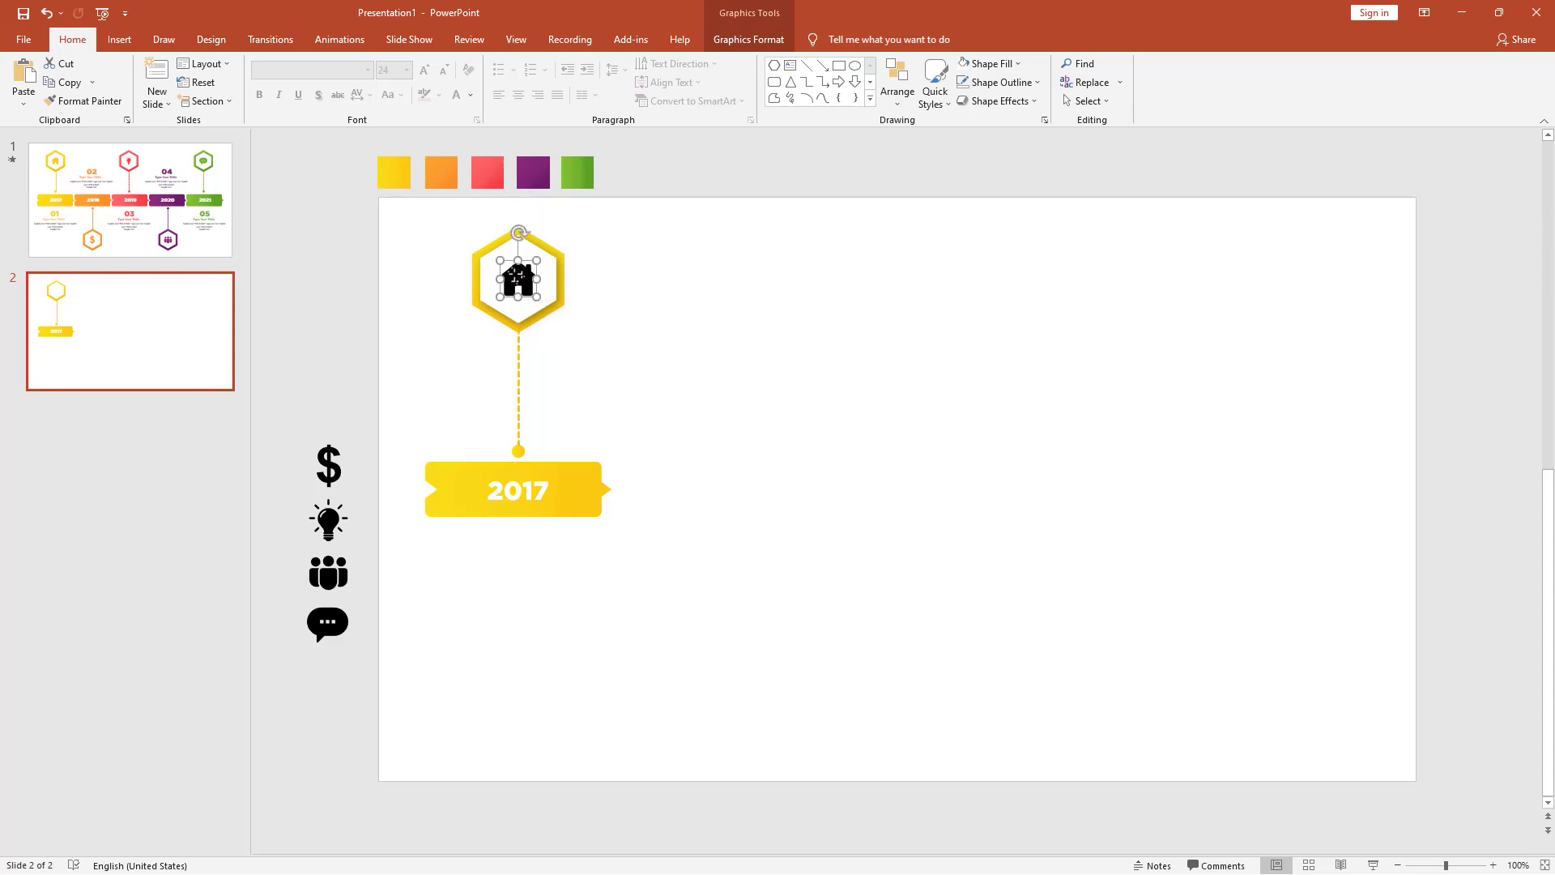
# Colour the house icon with the recent yellow fill.
pyautogui.rightClick(522, 289)
pyautogui.click(571, 237)
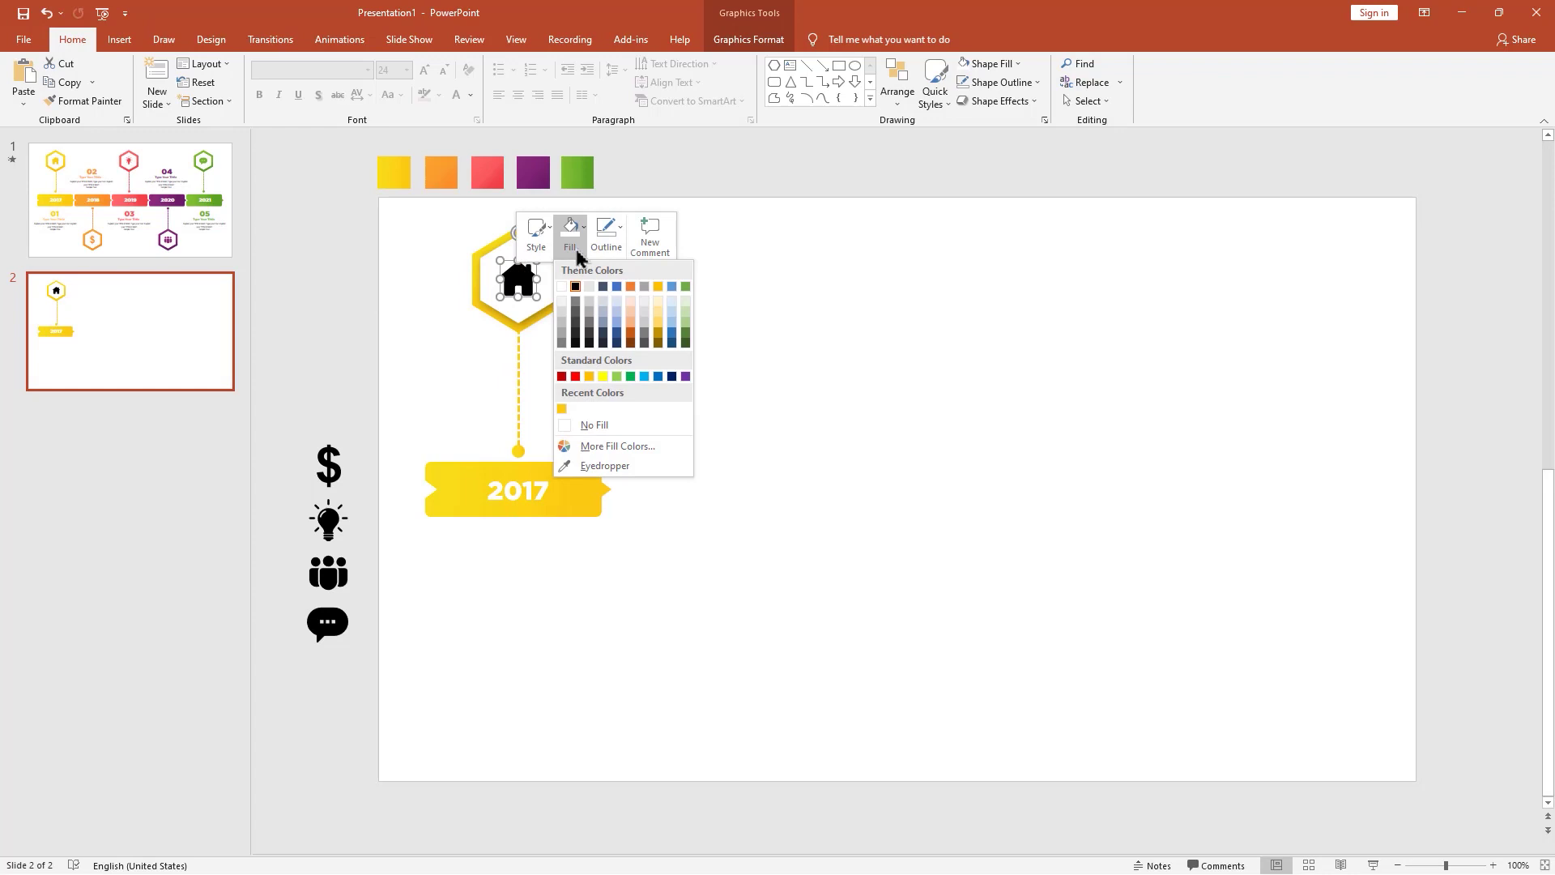
pyautogui.click(561, 409)
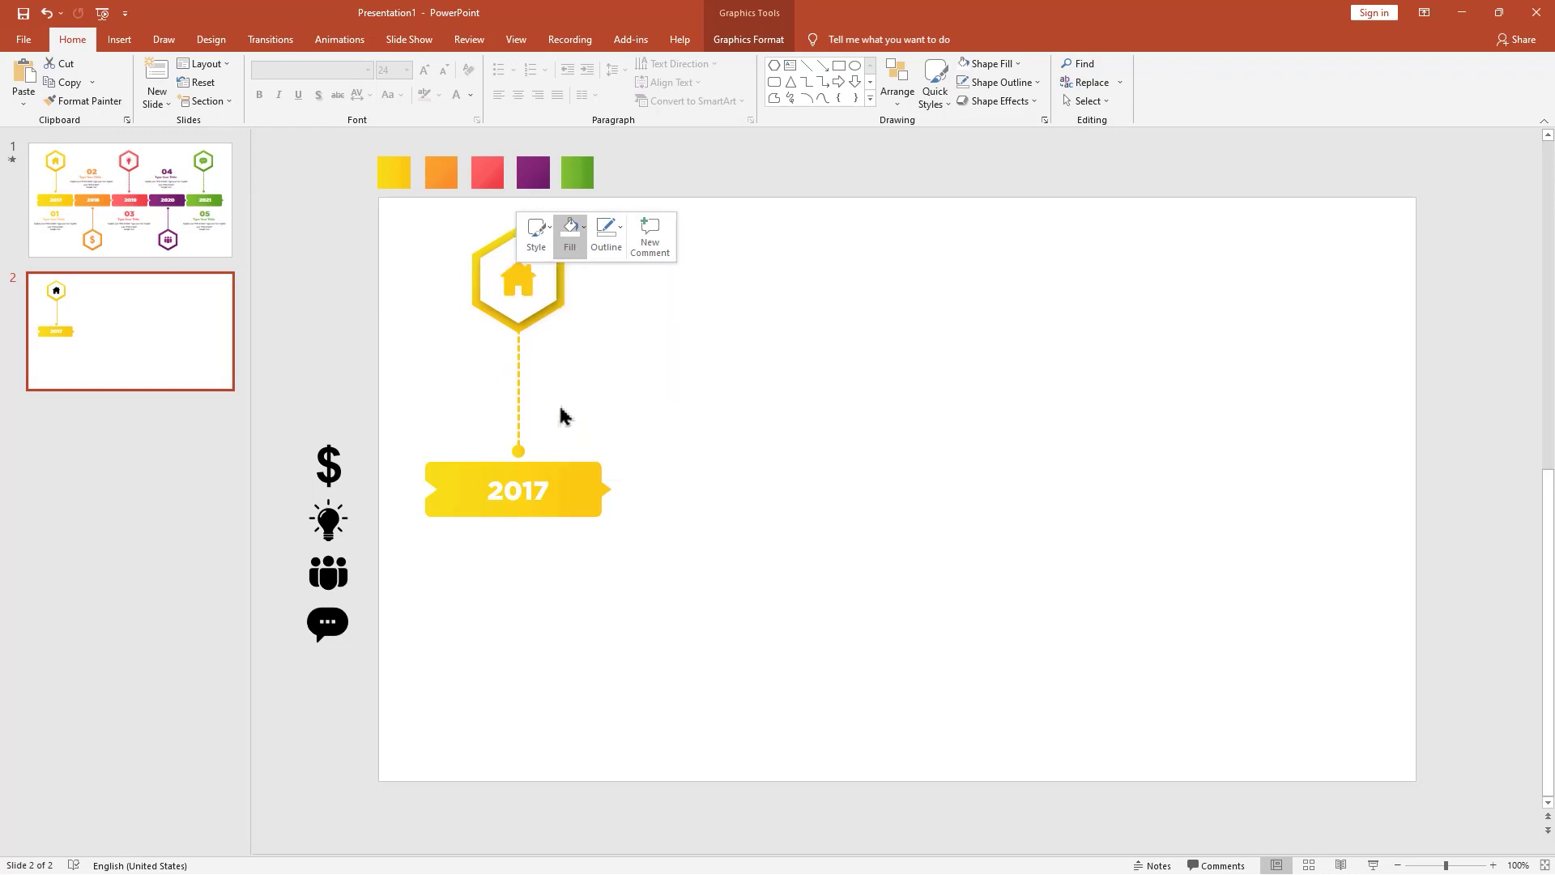
pyautogui.click(637, 358)
pyautogui.click(786, 70)
# Add a yellow '01' in 36 pt Gotham Black just below the 2017 banner.
pyautogui.click(490, 546)
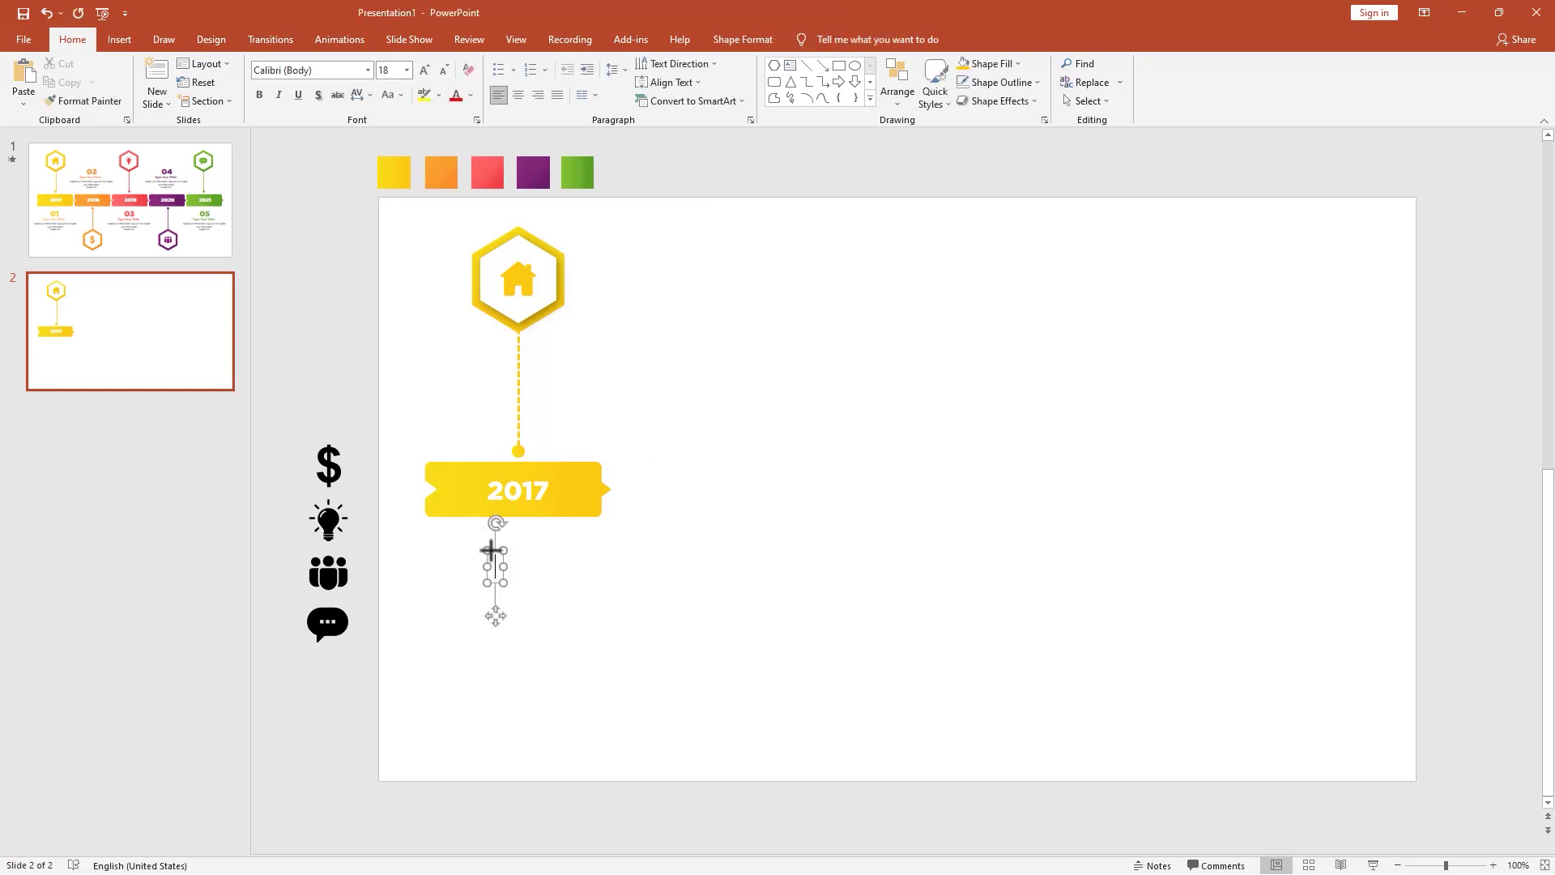
pyautogui.write('01')
pyautogui.hotkey('ctrl', 'a')
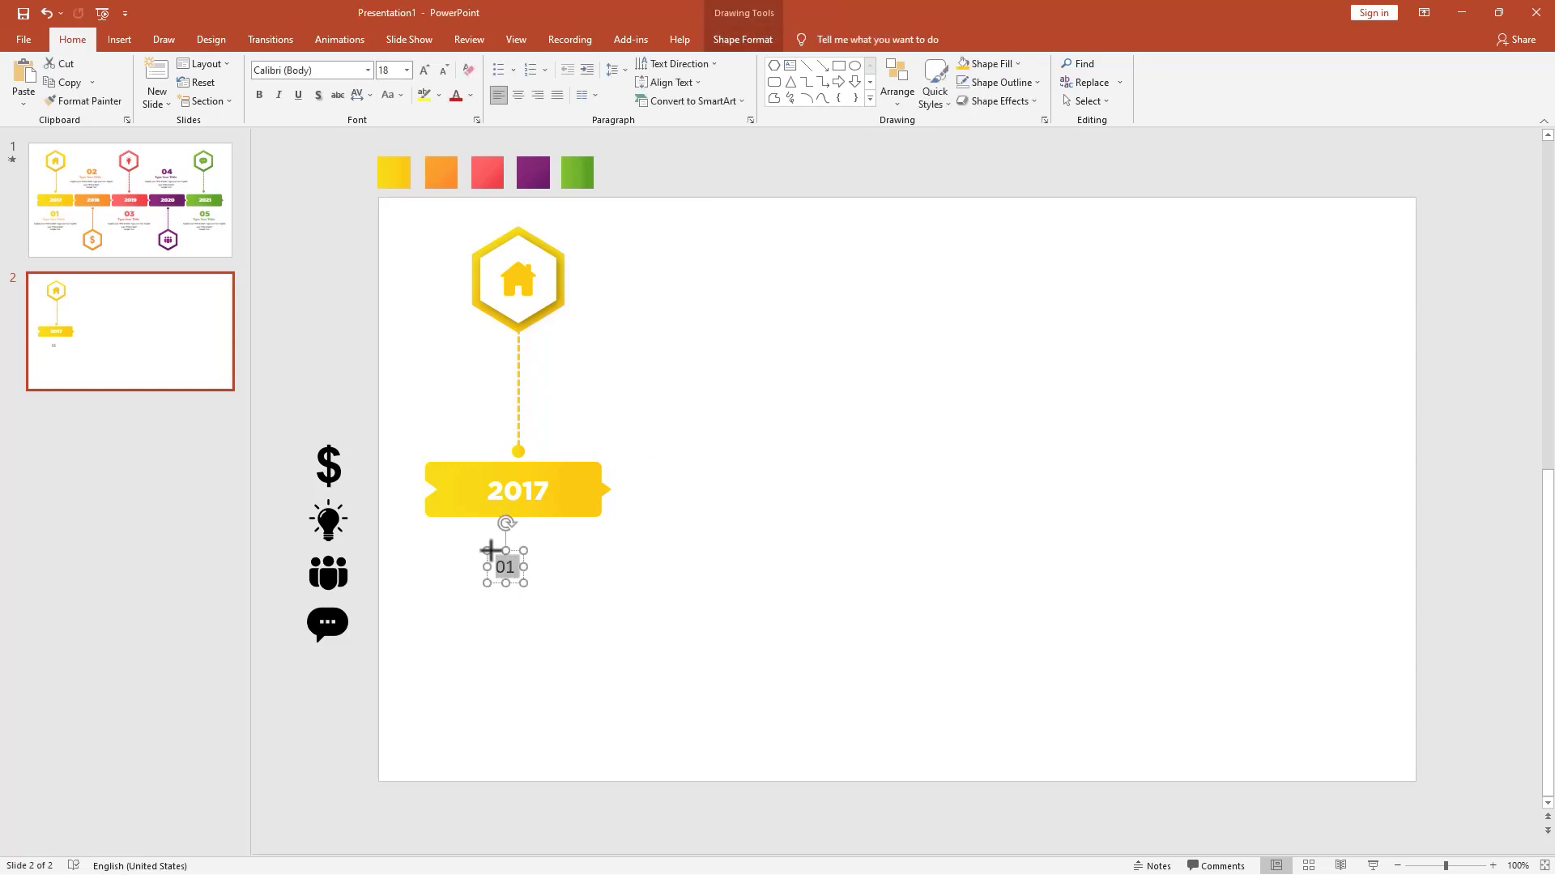
pyautogui.click(284, 76)
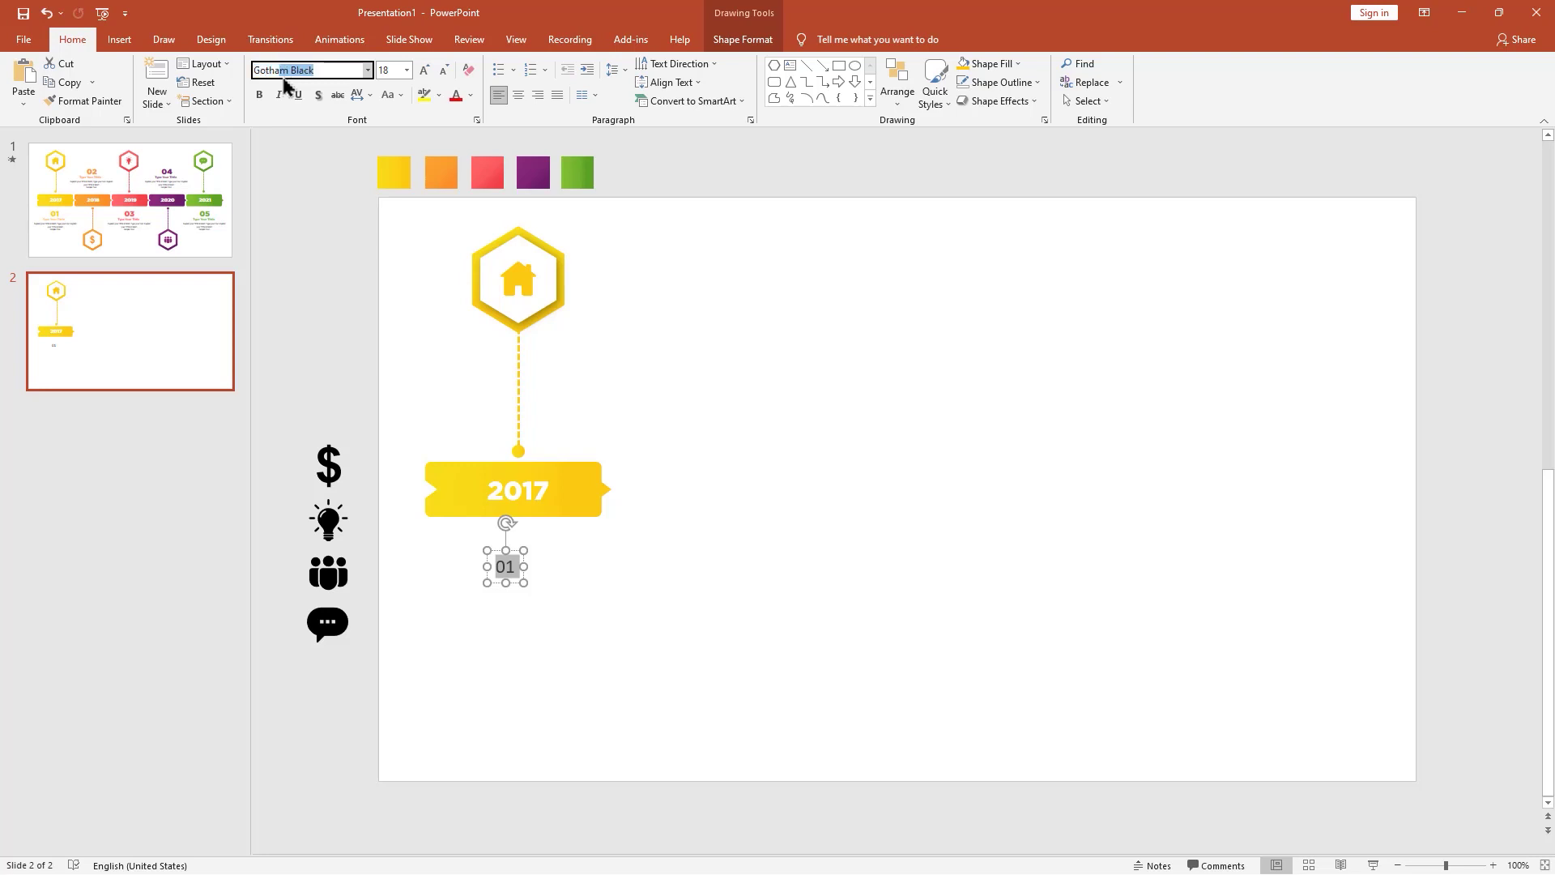
pyautogui.press('Return')
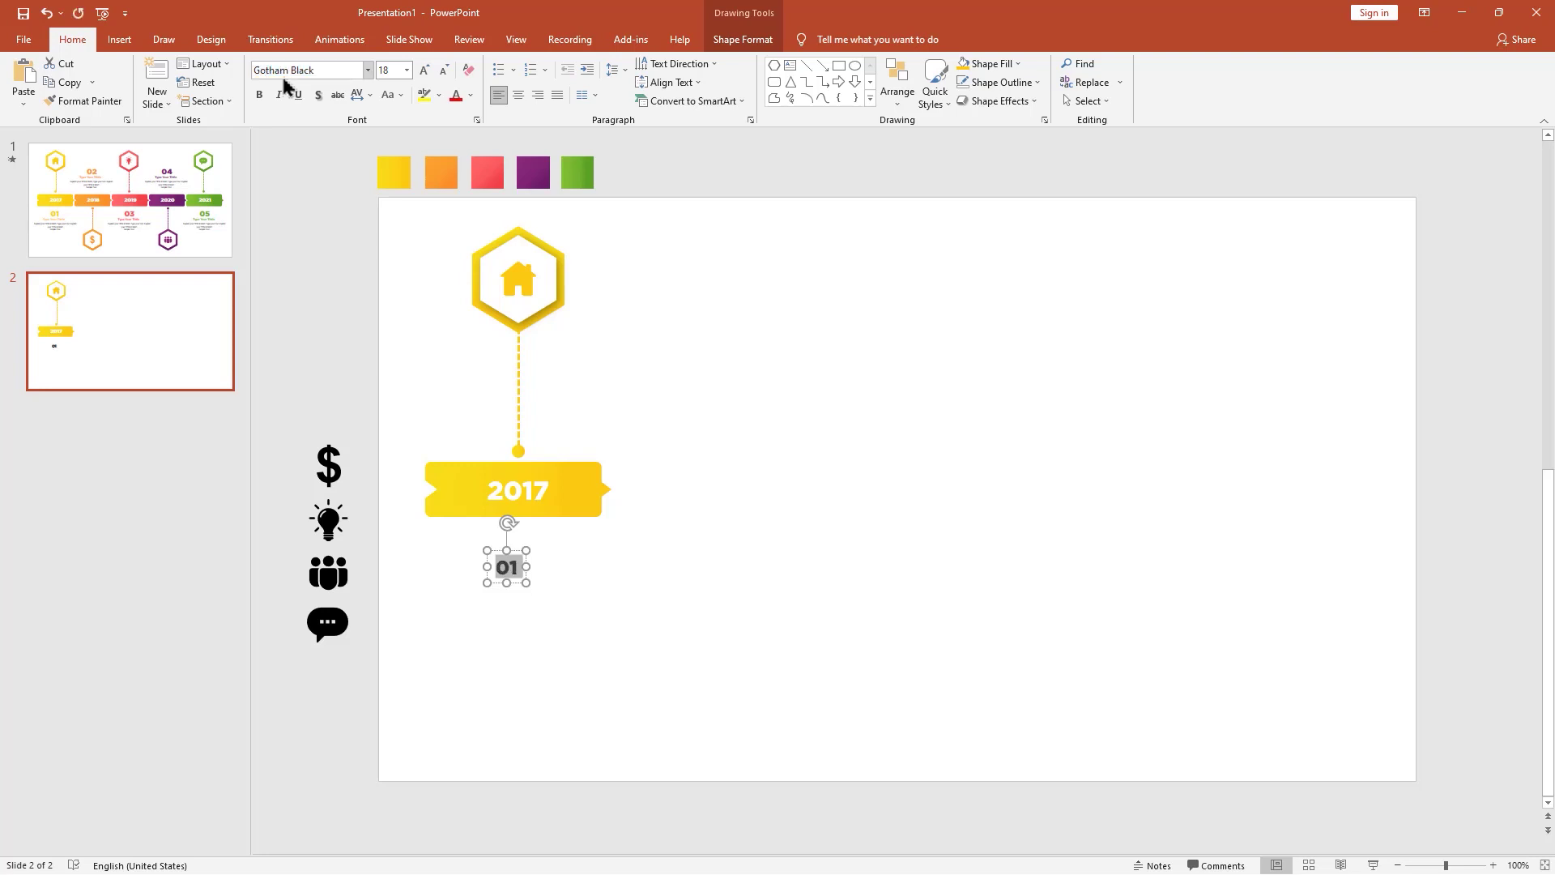
pyautogui.click(406, 70)
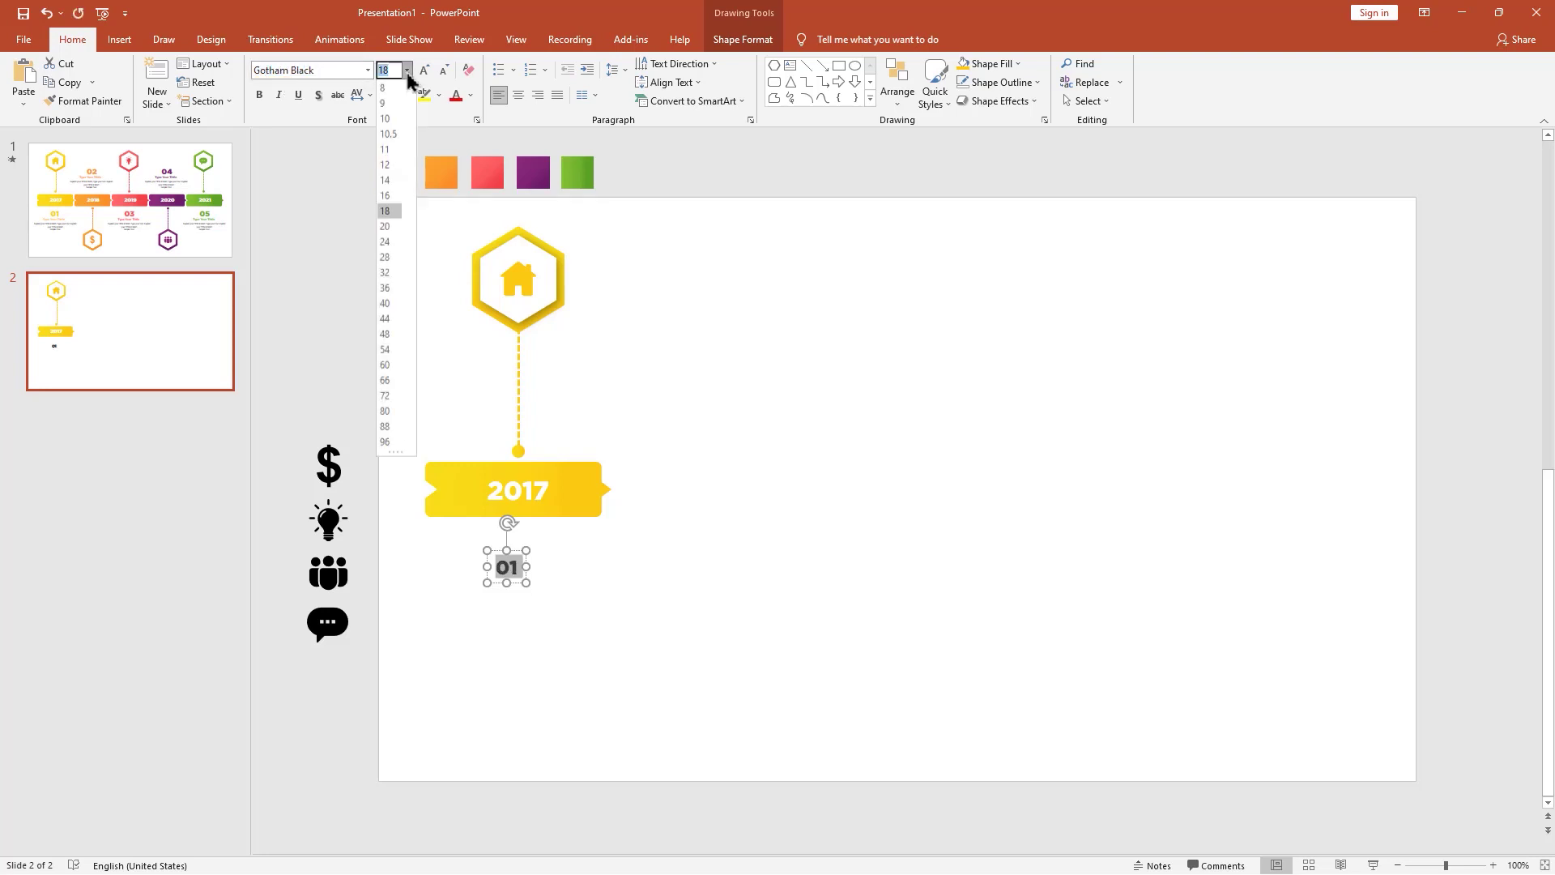
pyautogui.click(386, 290)
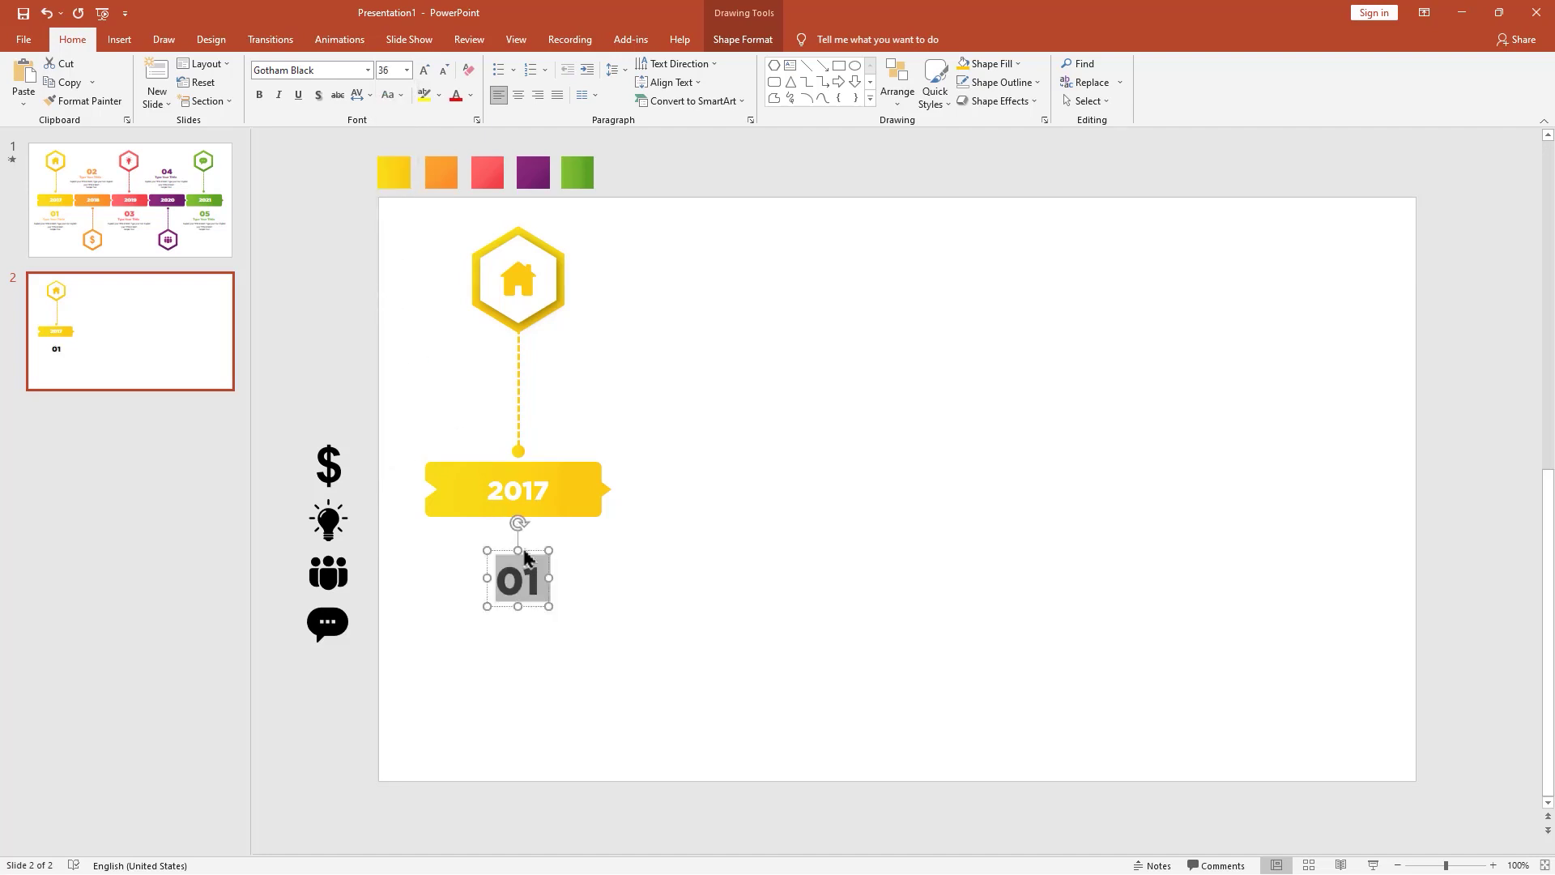
pyautogui.click(470, 95)
pyautogui.click(455, 256)
pyautogui.moveTo(521, 573); pyautogui.dragTo(527, 515)
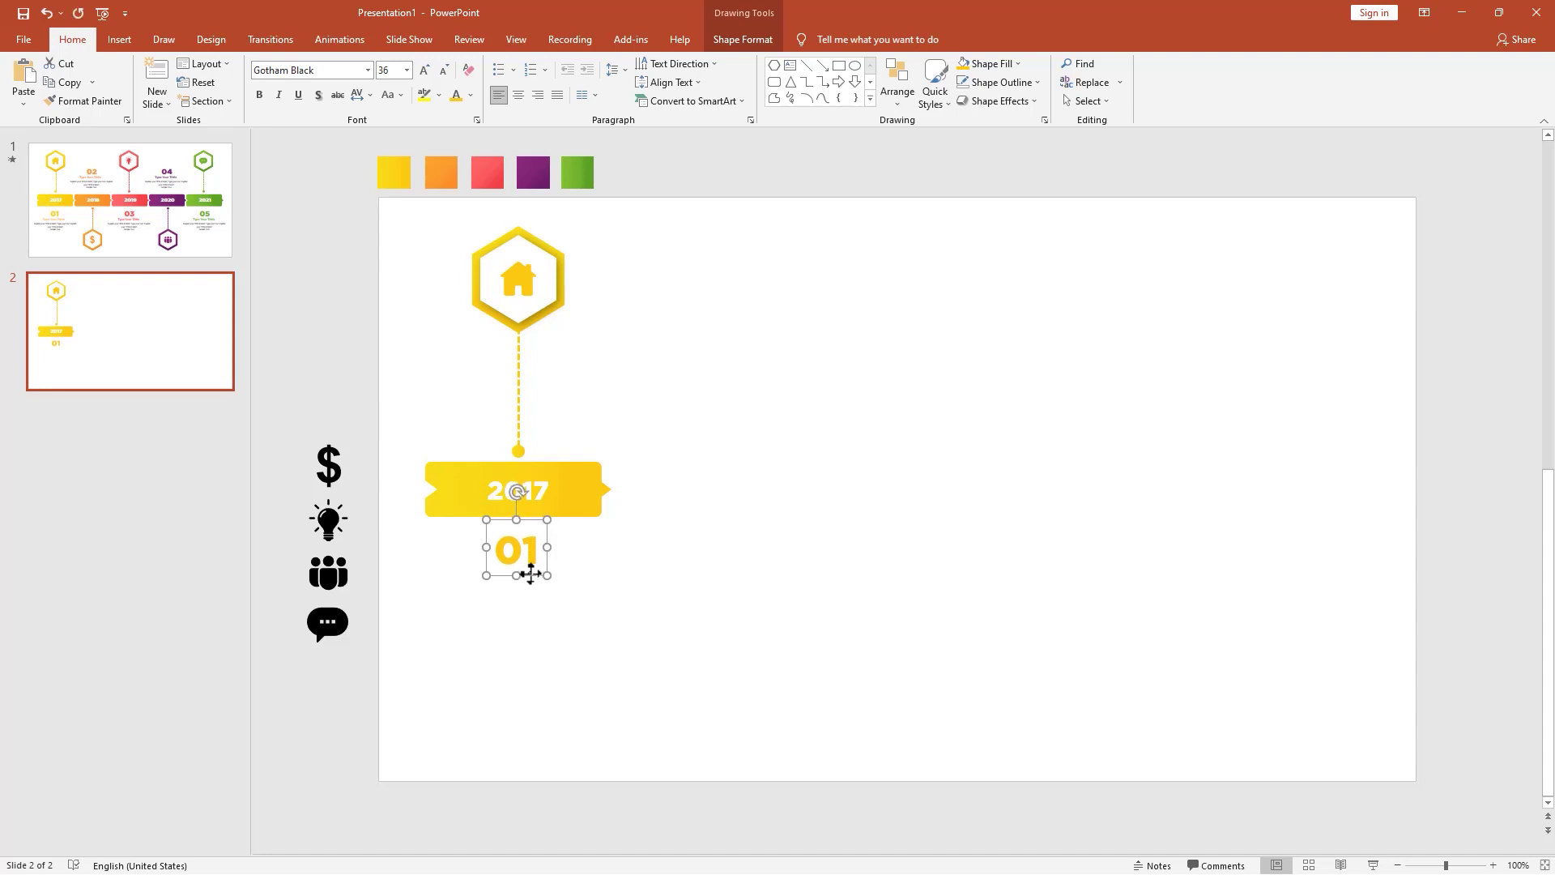
pyautogui.click(791, 65)
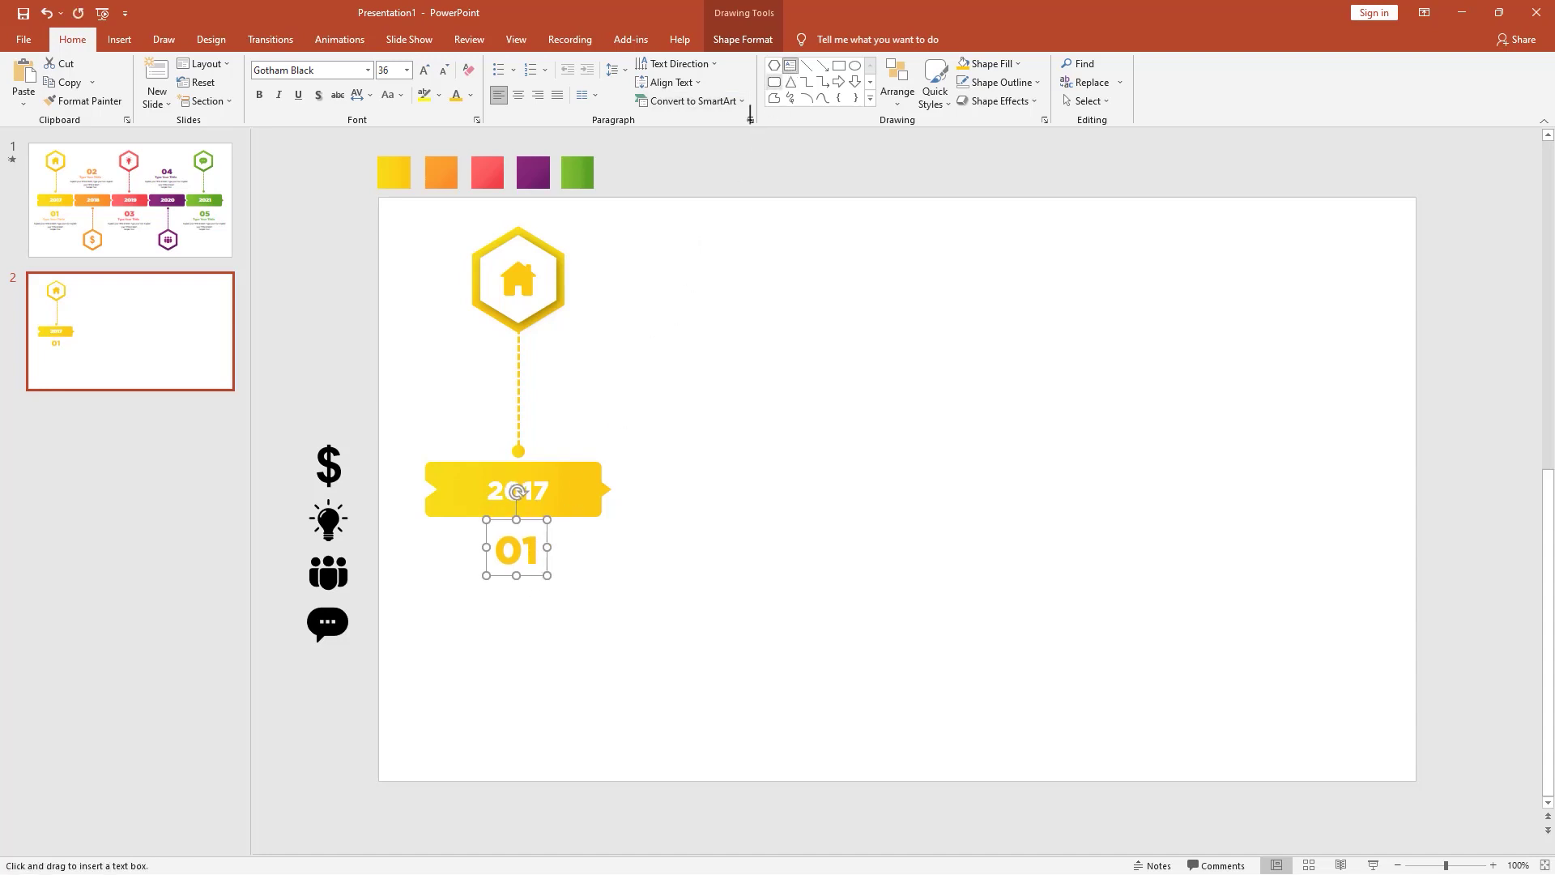
# Add a bold yellow Gotham heading 'Type your Tittle' just under 01.
pyautogui.click(439, 600)
pyautogui.write('T')
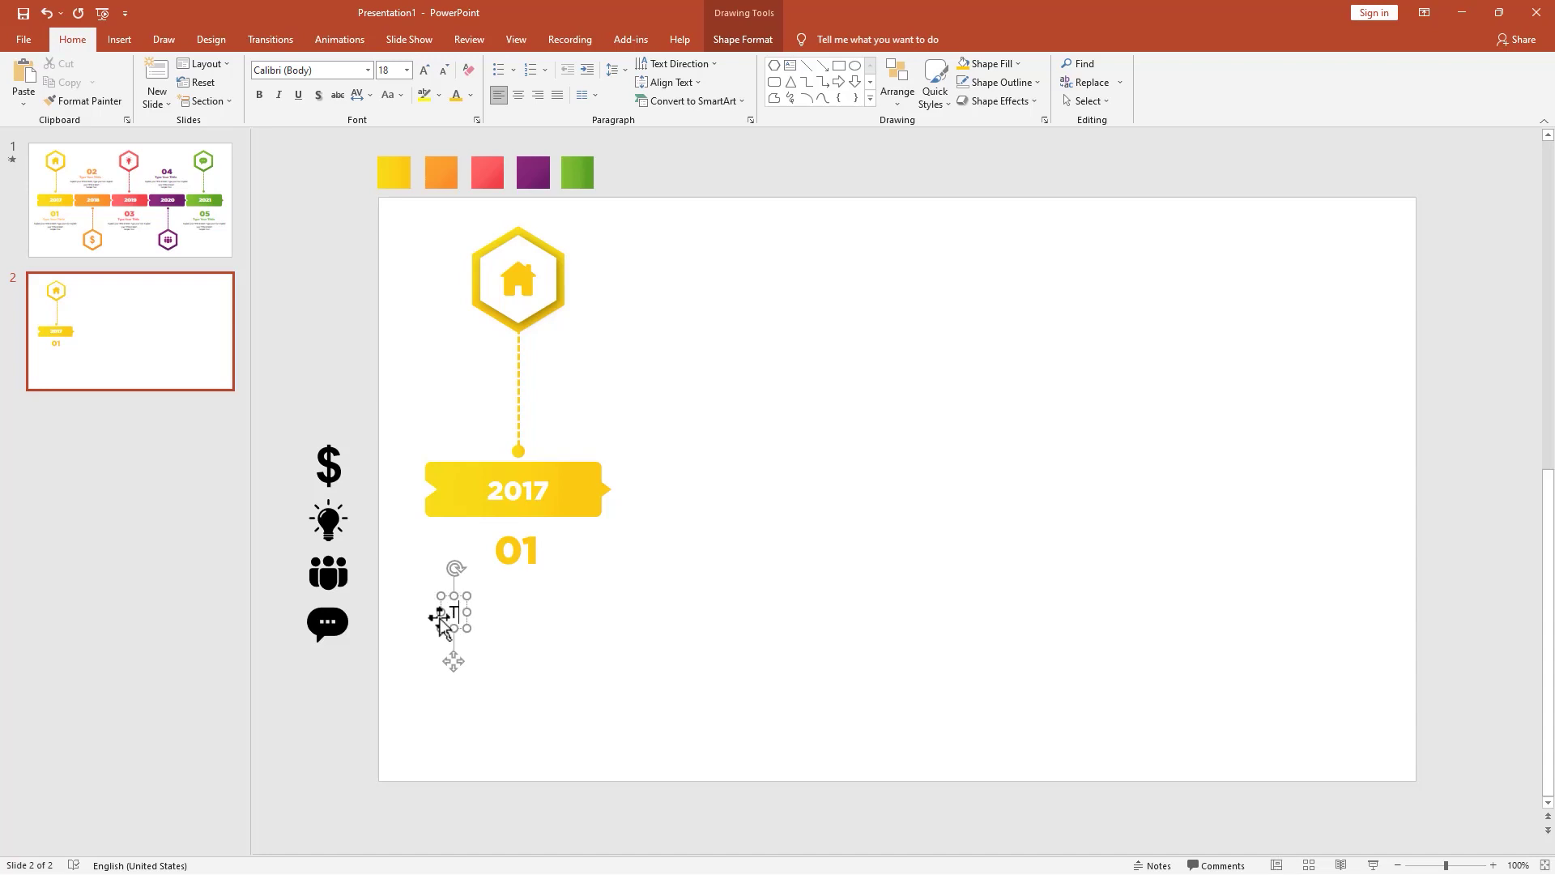
pyautogui.write('ype your Ti')
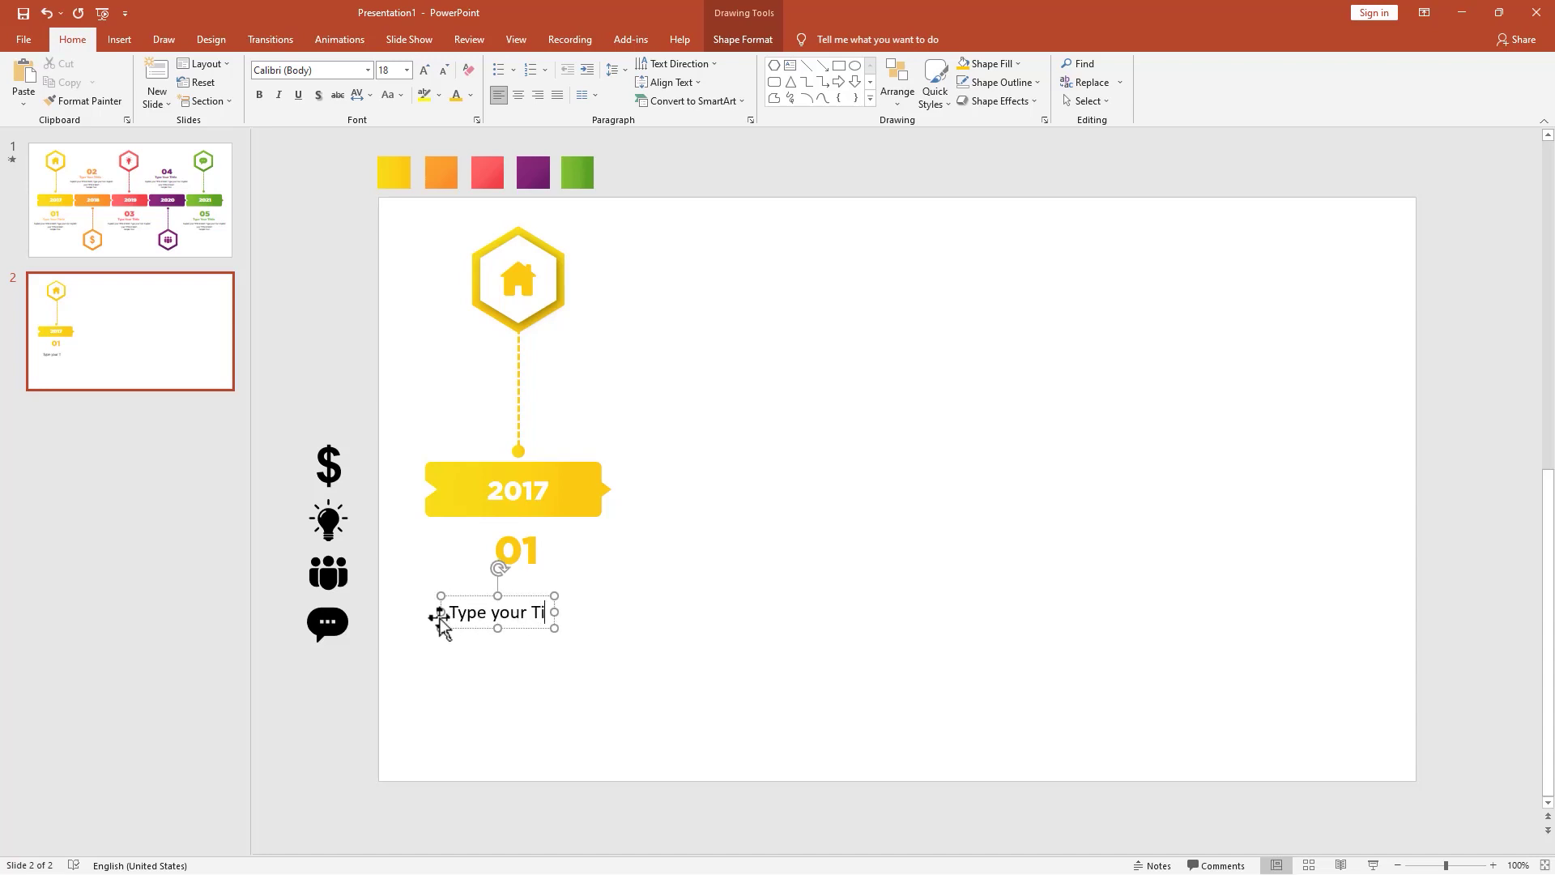
pyautogui.write('ttle')
pyautogui.hotkey('ctrl', 'a')
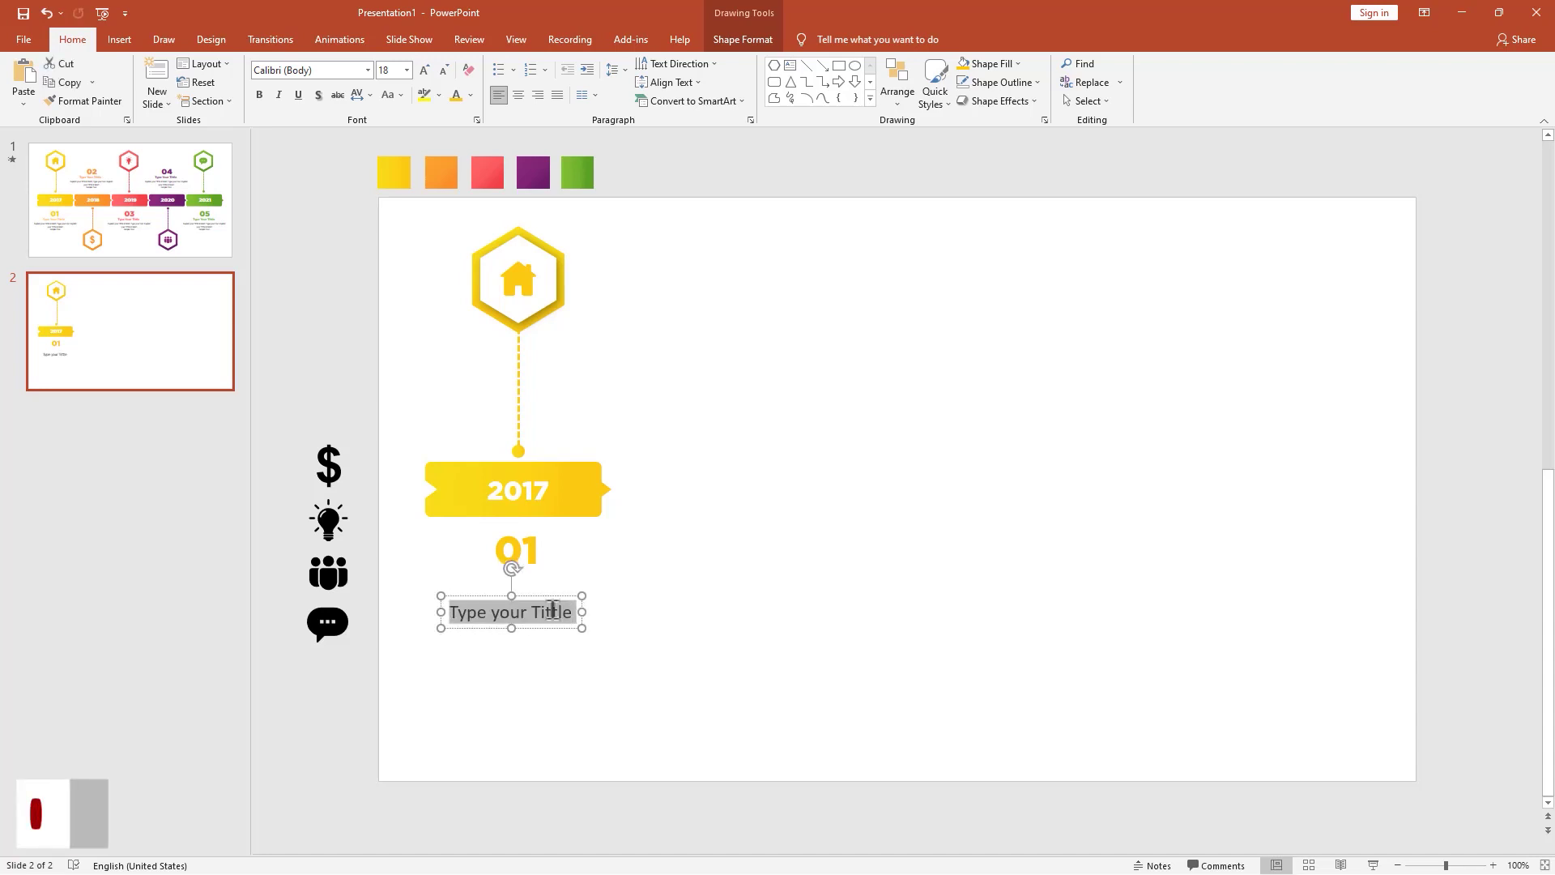
pyautogui.click(312, 70)
pyautogui.write('Goth')
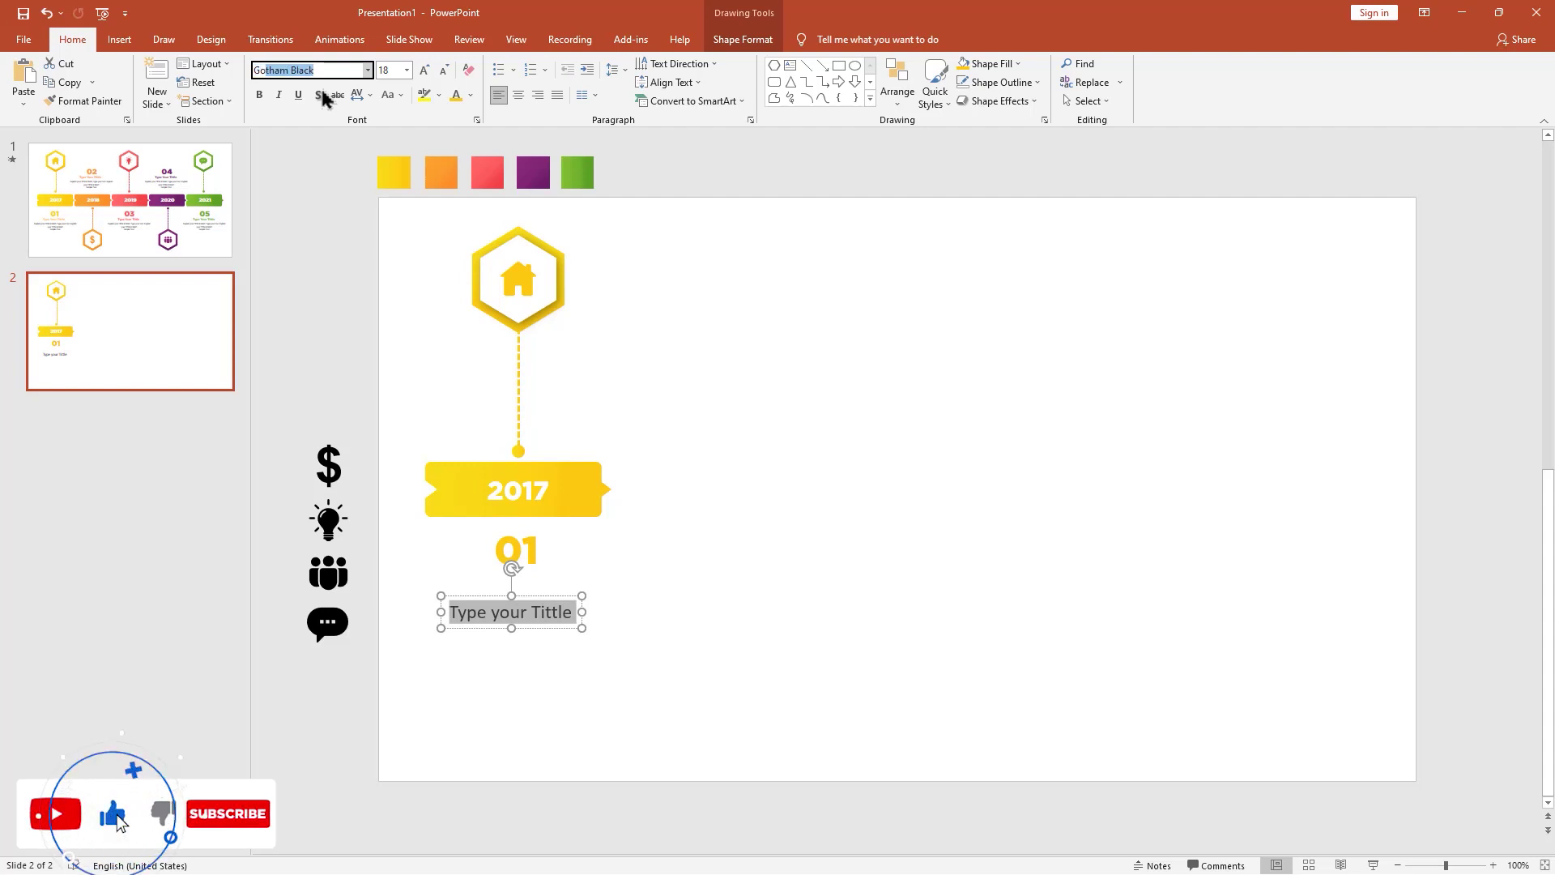
pyautogui.write('am')
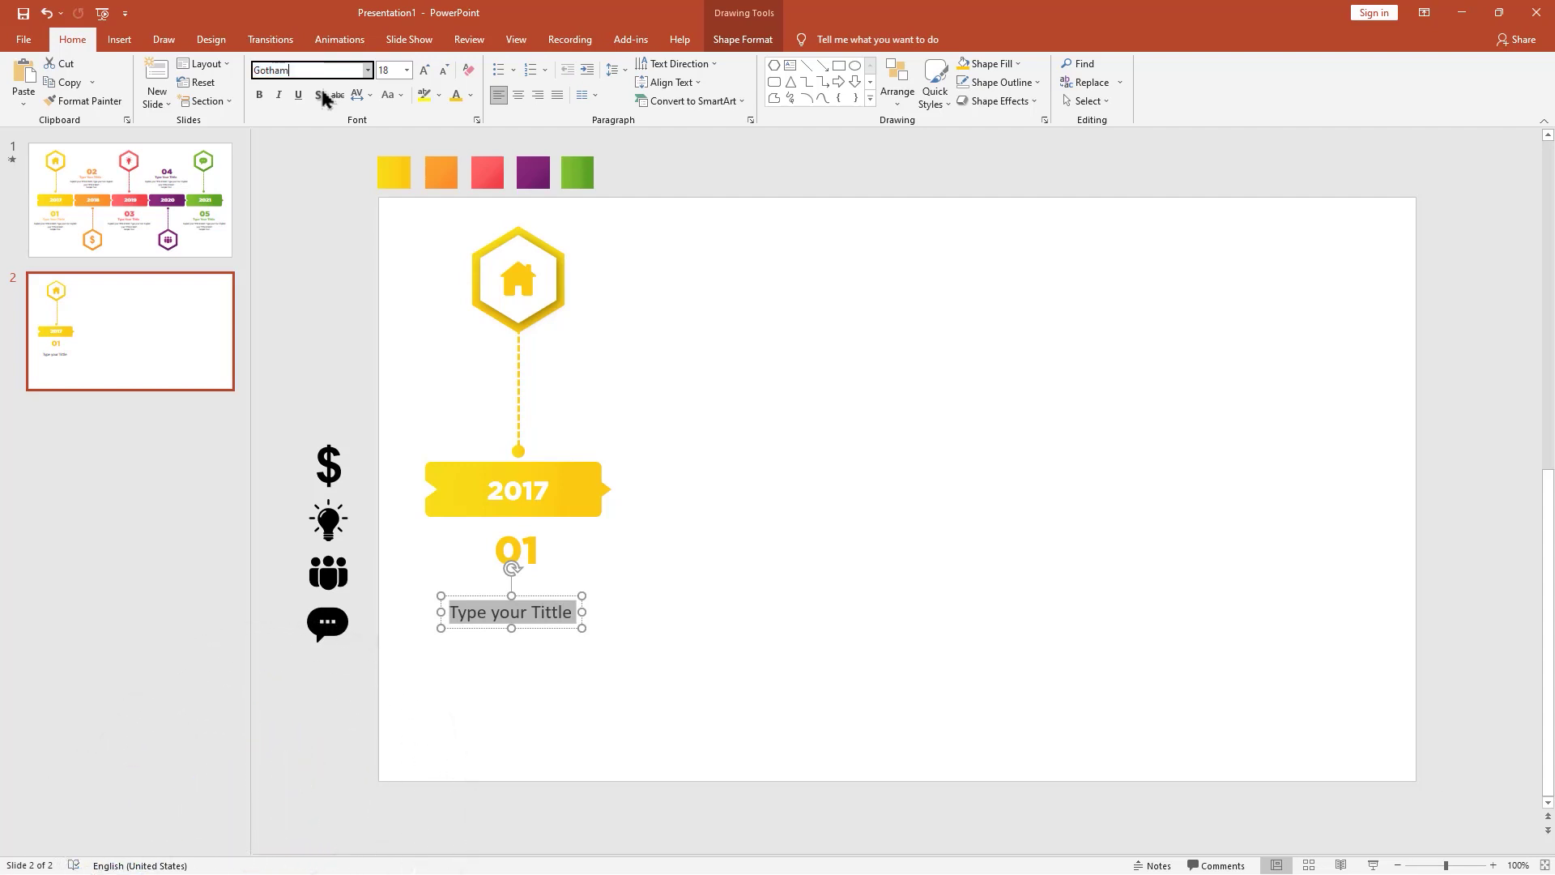
pyautogui.press('Return')
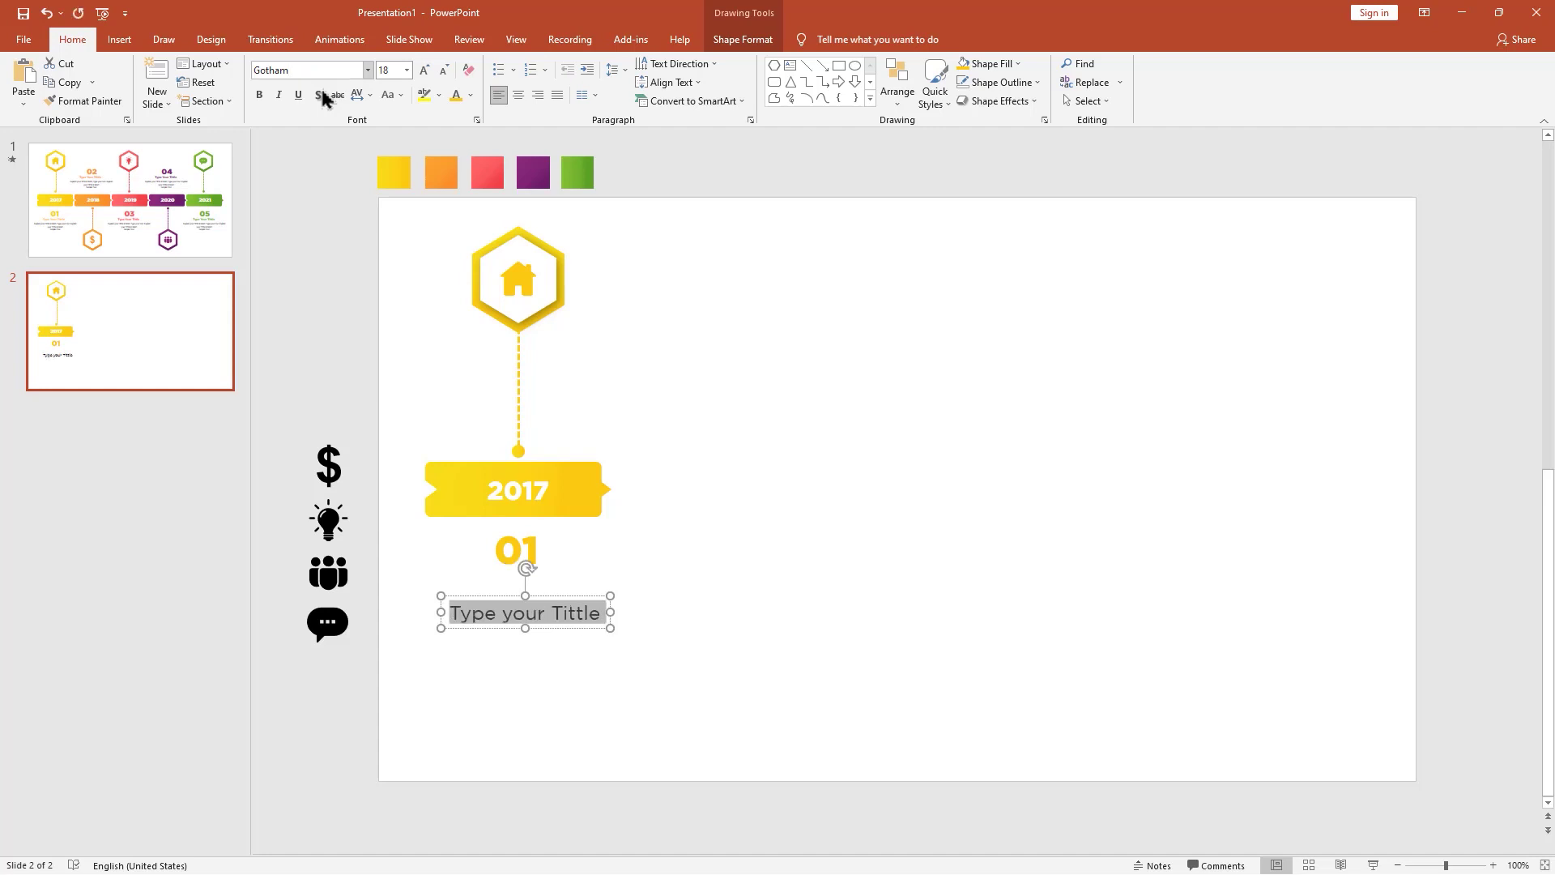
pyautogui.click(258, 95)
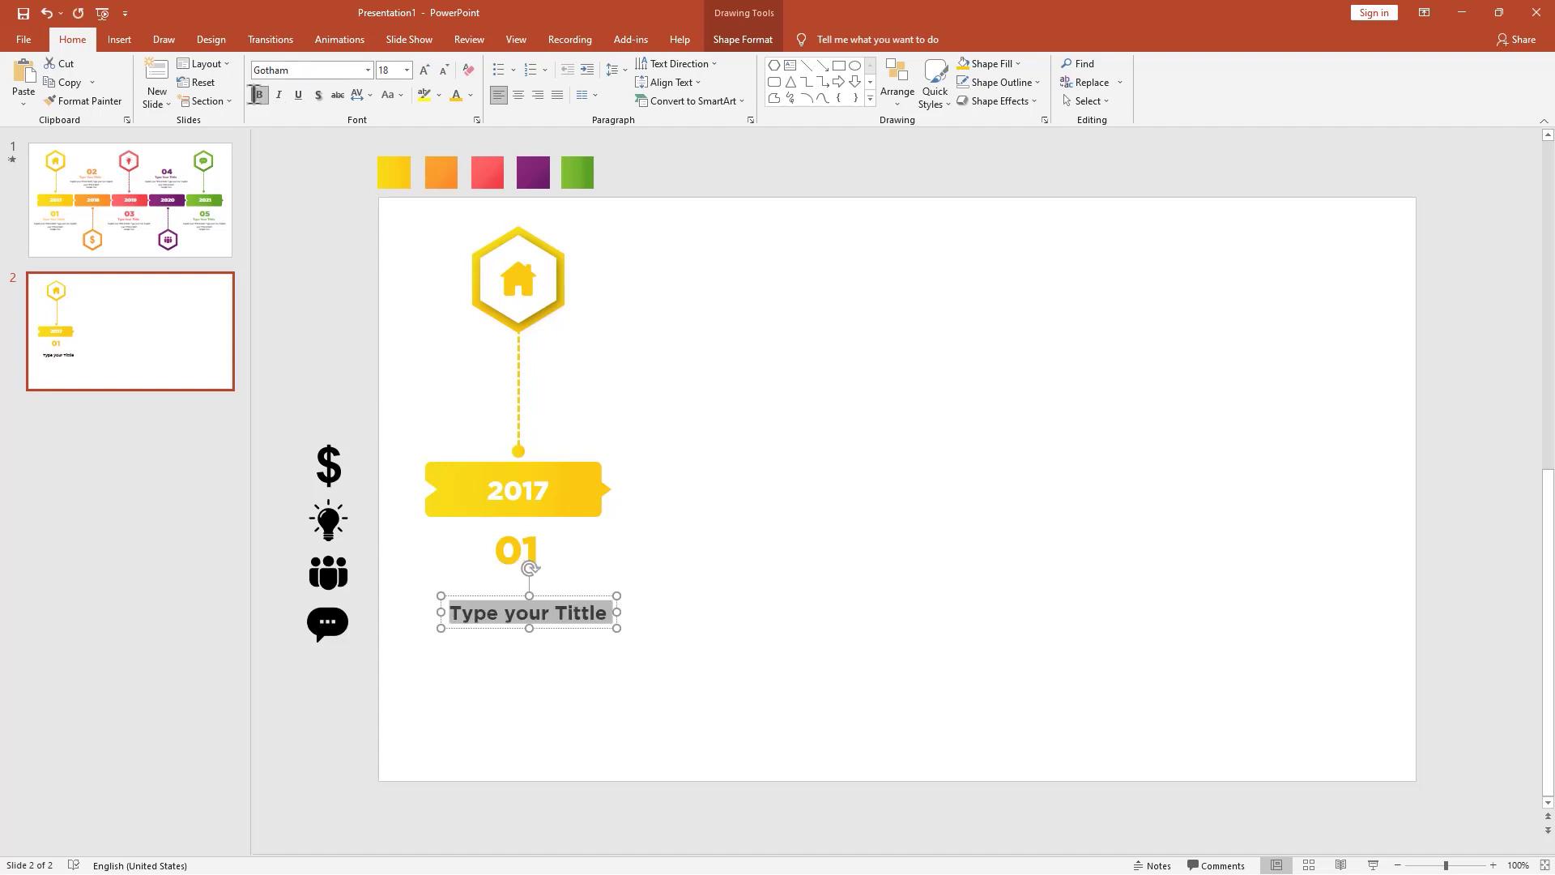
pyautogui.click(471, 95)
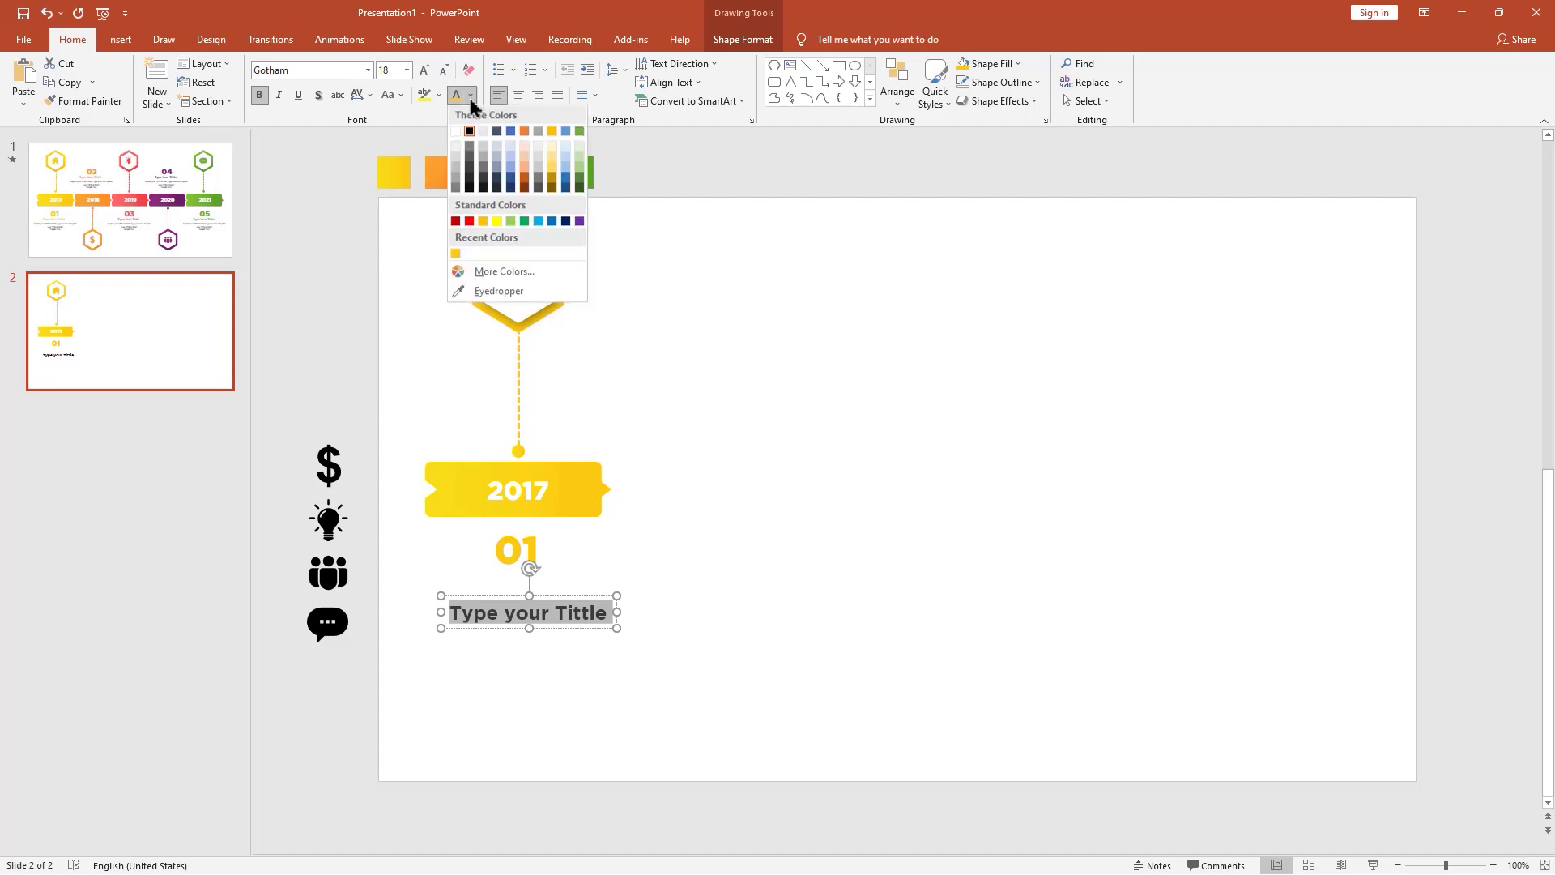
pyautogui.click(456, 256)
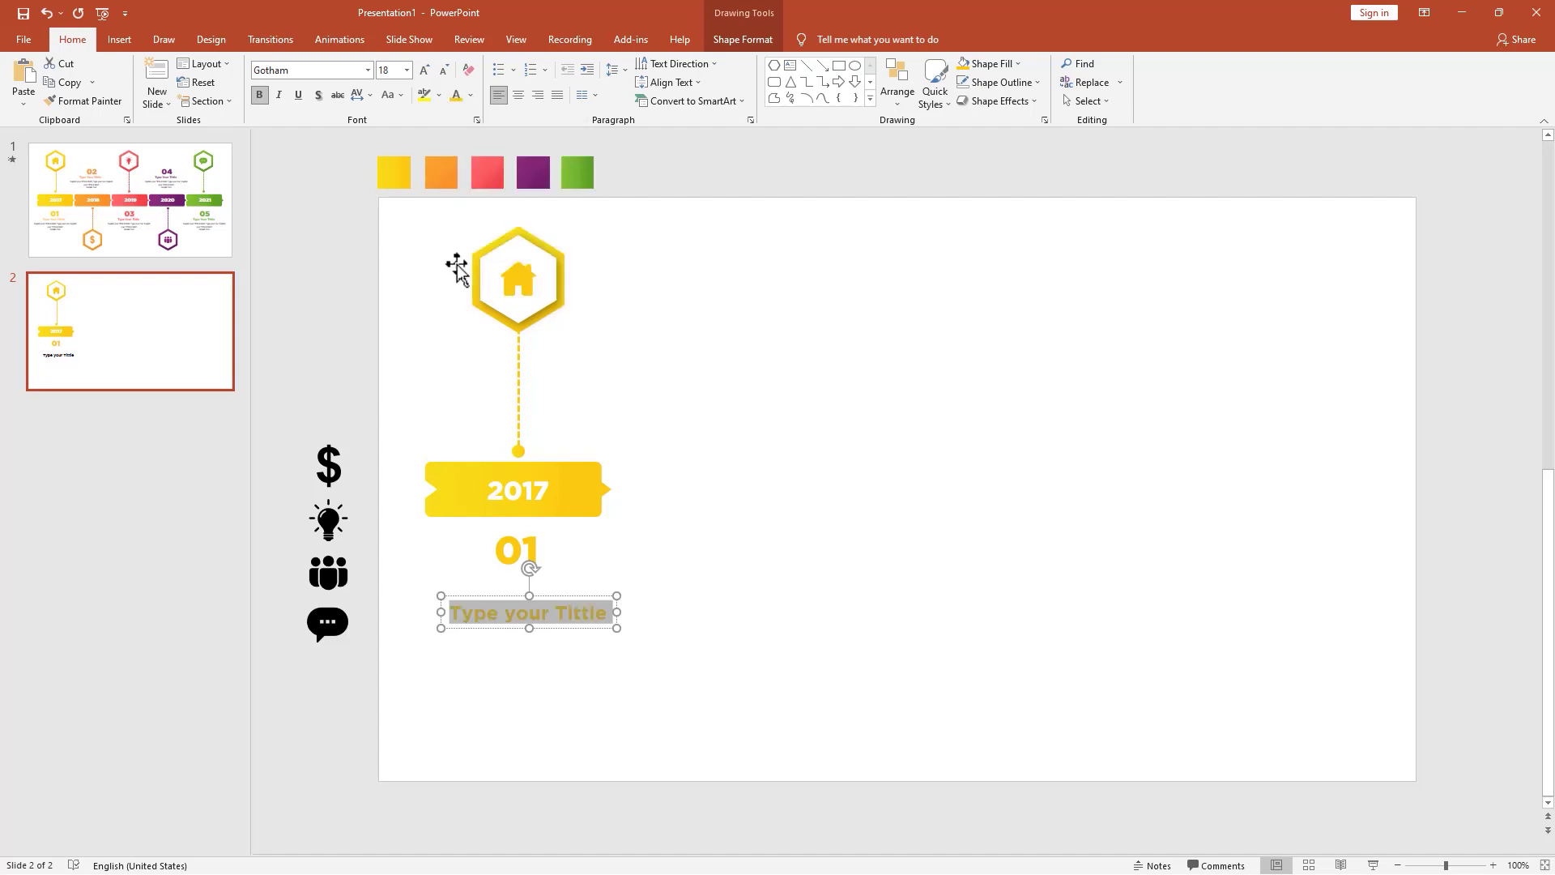
pyautogui.moveTo(537, 596); pyautogui.dragTo(533, 566)
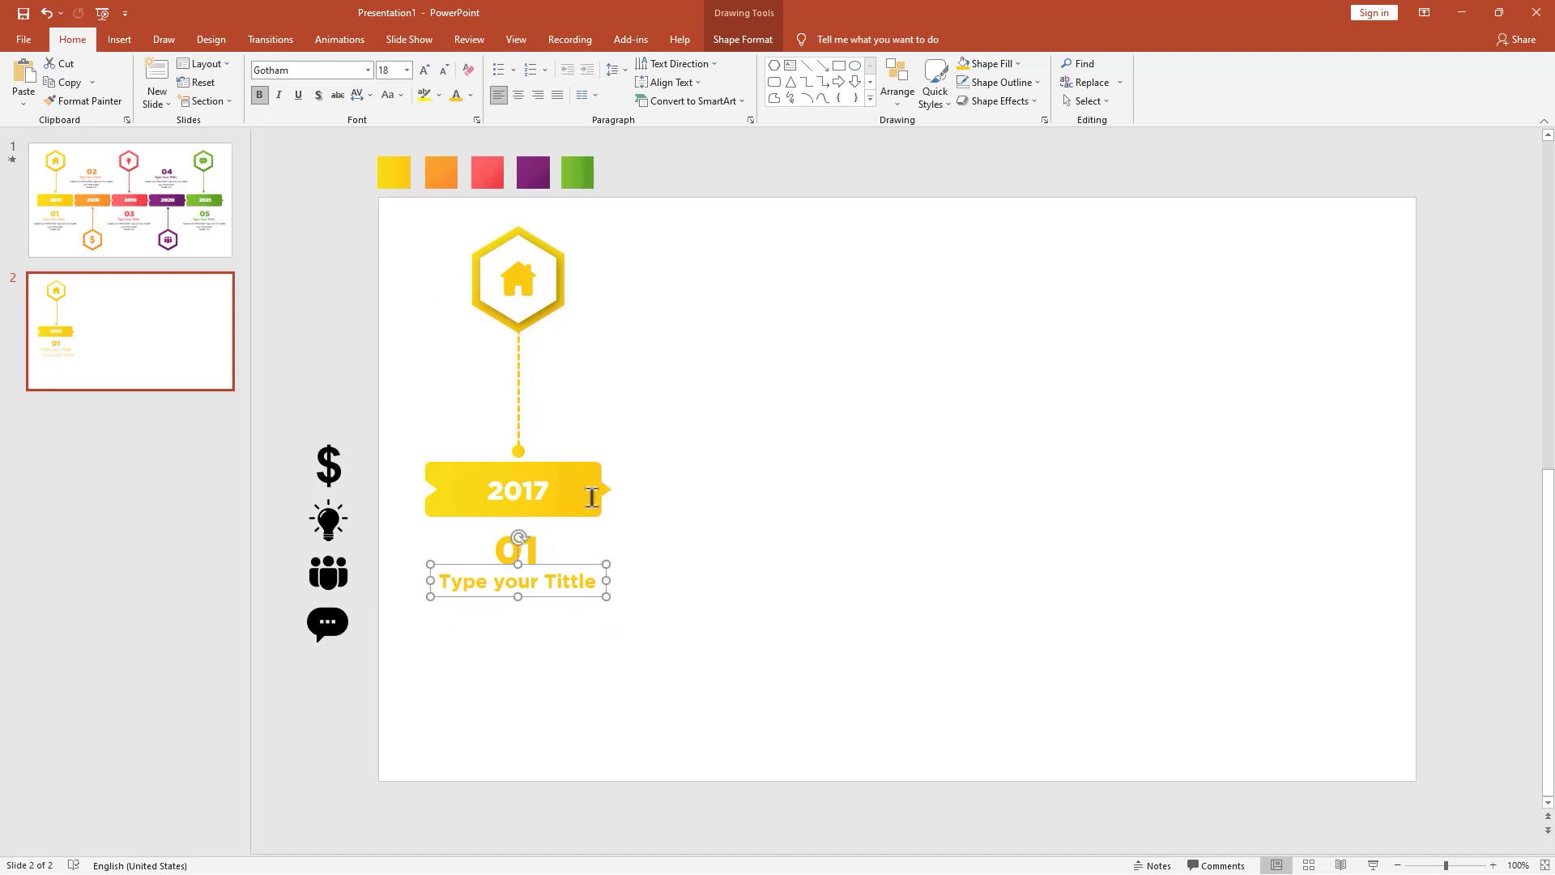
# Paste the description text box and nudge it up beneath the heading.
pyautogui.click(754, 308)
pyautogui.hotkey('ctrl', 'v')
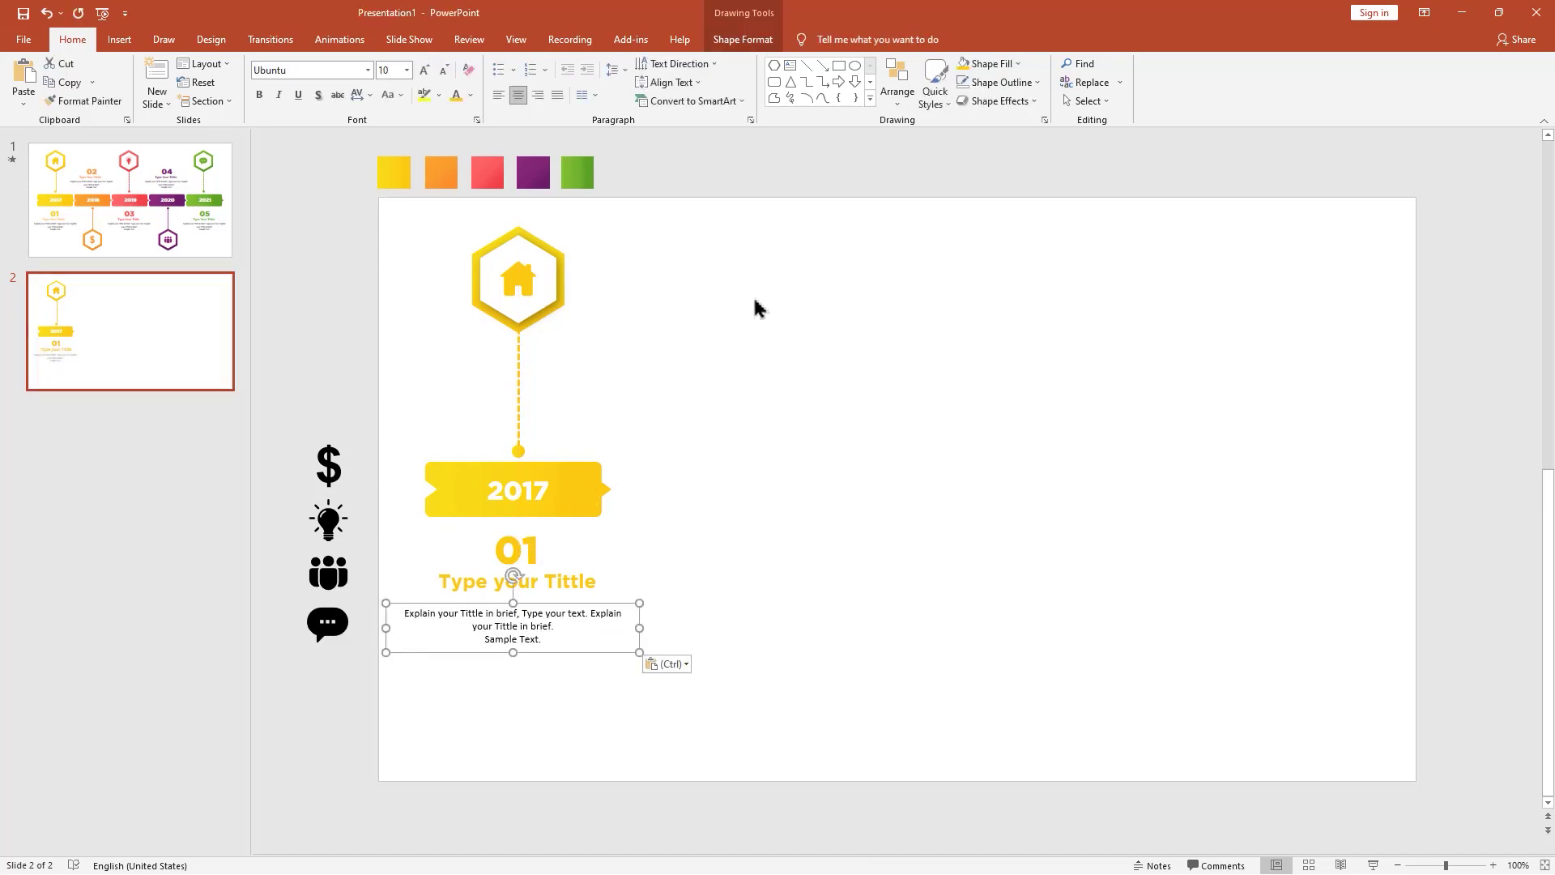
pyautogui.press('Up')
pyautogui.press('Up')
pyautogui.press('Up')
pyautogui.press('Up')
pyautogui.press('Up')
pyautogui.press('Up')
pyautogui.press('Up')
pyautogui.press('Up')
# Duplicate the 2017 banner to its right and change its year to 2018.
pyautogui.click(582, 486)
pyautogui.moveTo(578, 478); pyautogui.dragTo(769, 477)
pyautogui.doubleClick(730, 493)
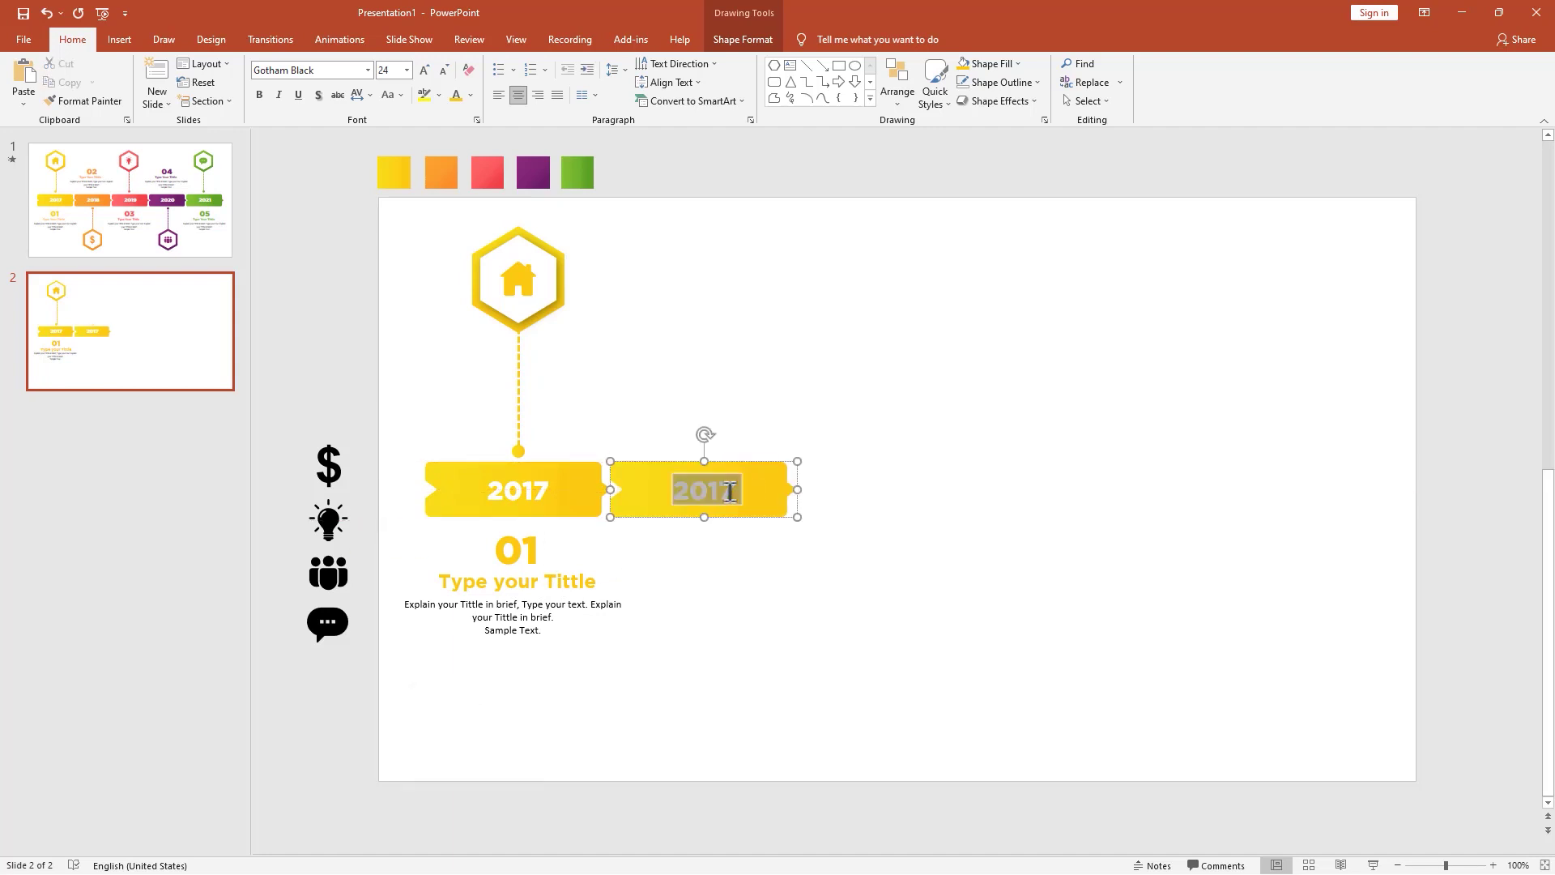
pyautogui.write('20')
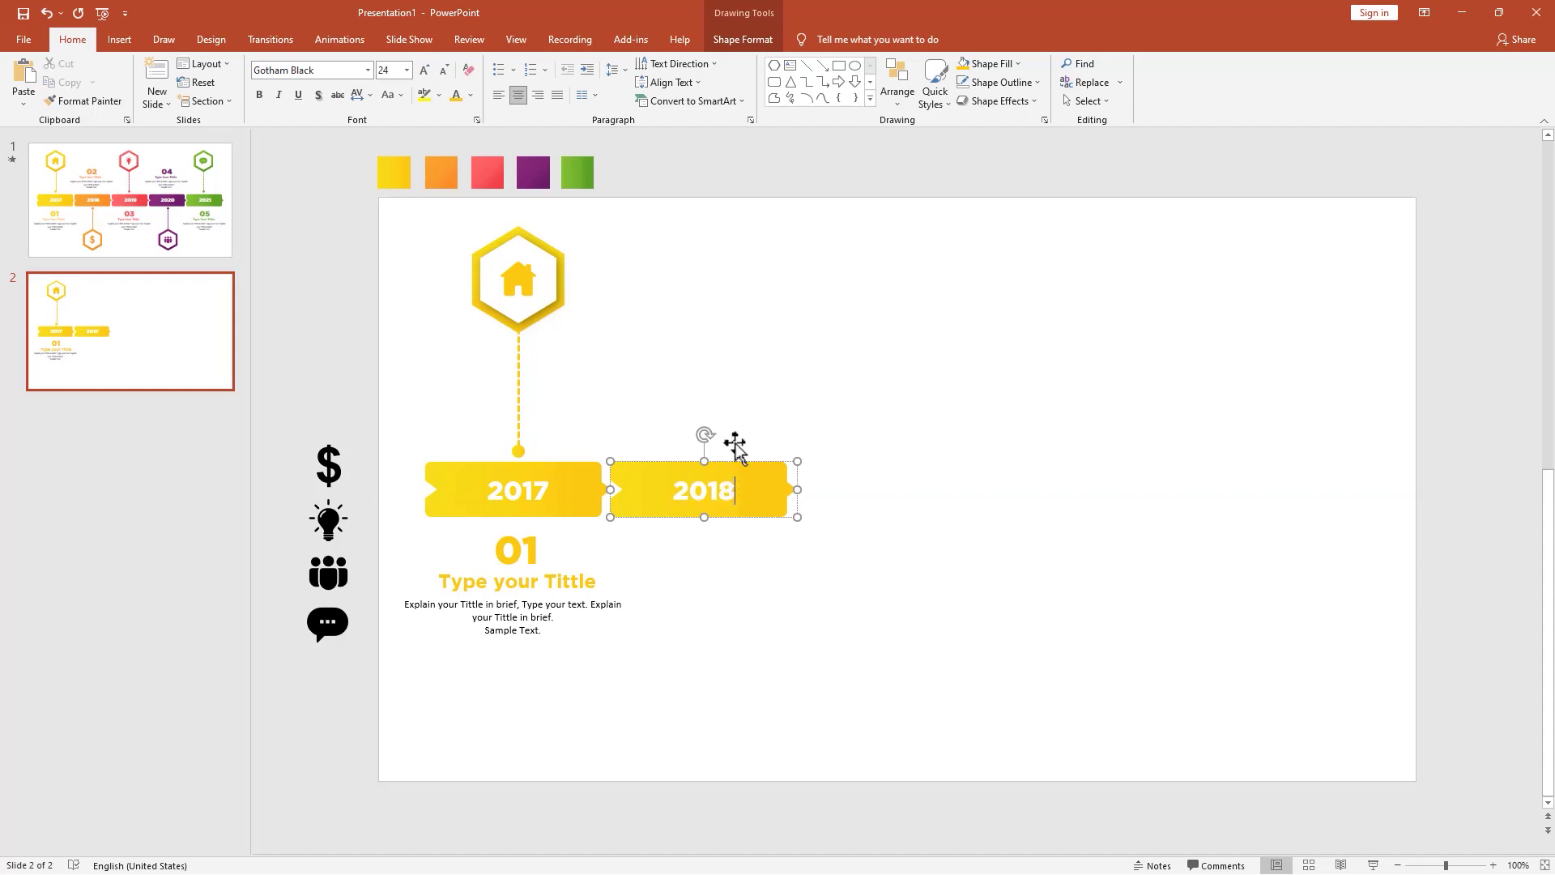
# Give the 2018 banner an orange gradient fill and copy the dashed connector beneath it.
pyautogui.click(742, 39)
pyautogui.click(653, 121)
pyautogui.click(1372, 280)
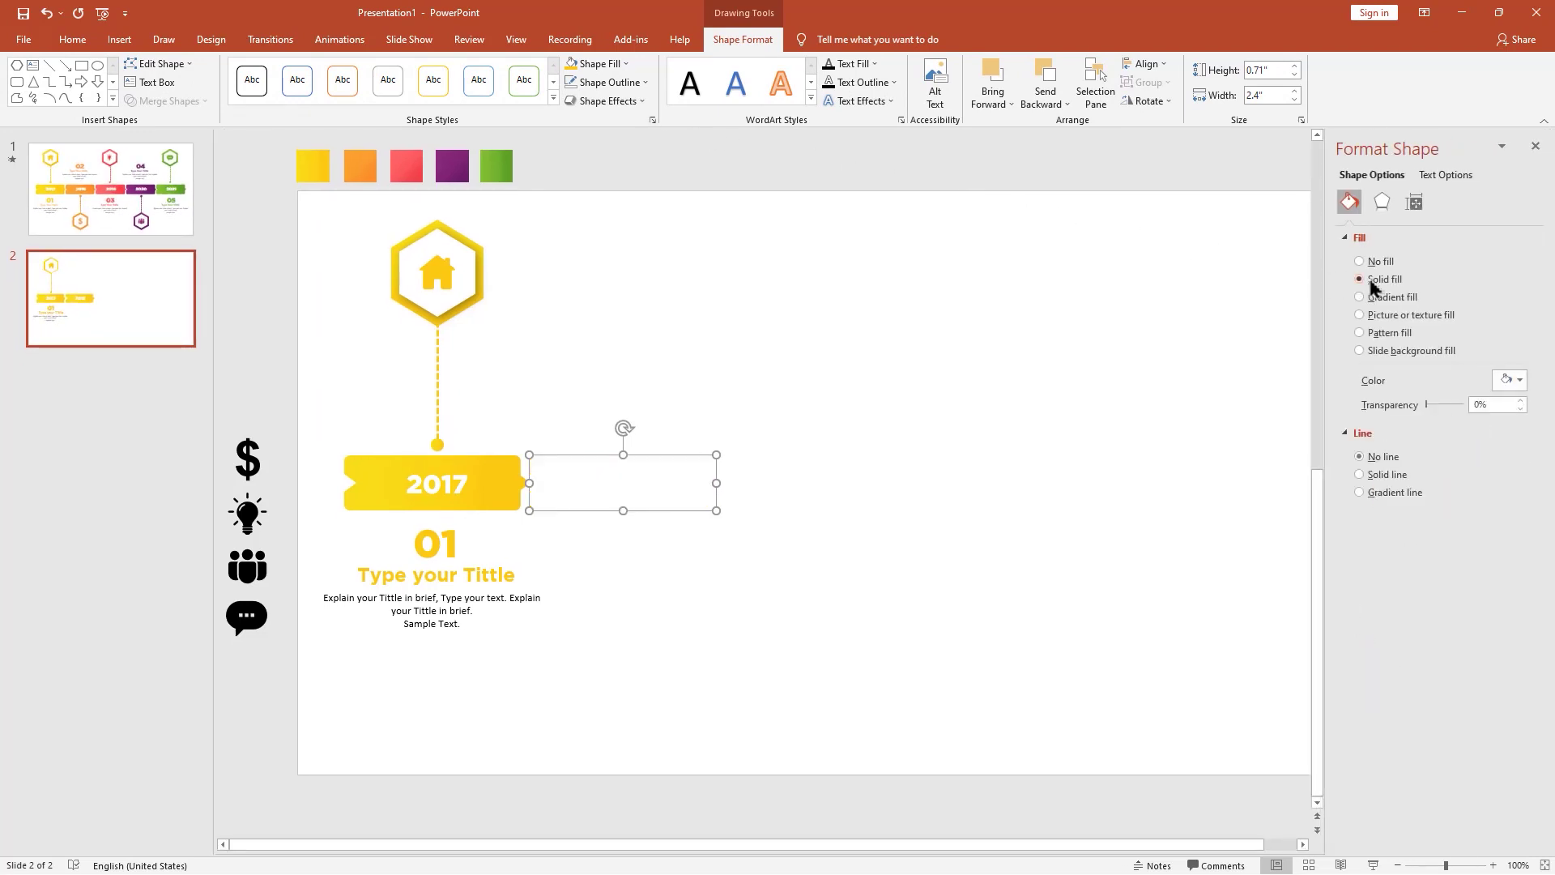
pyautogui.click(355, 161)
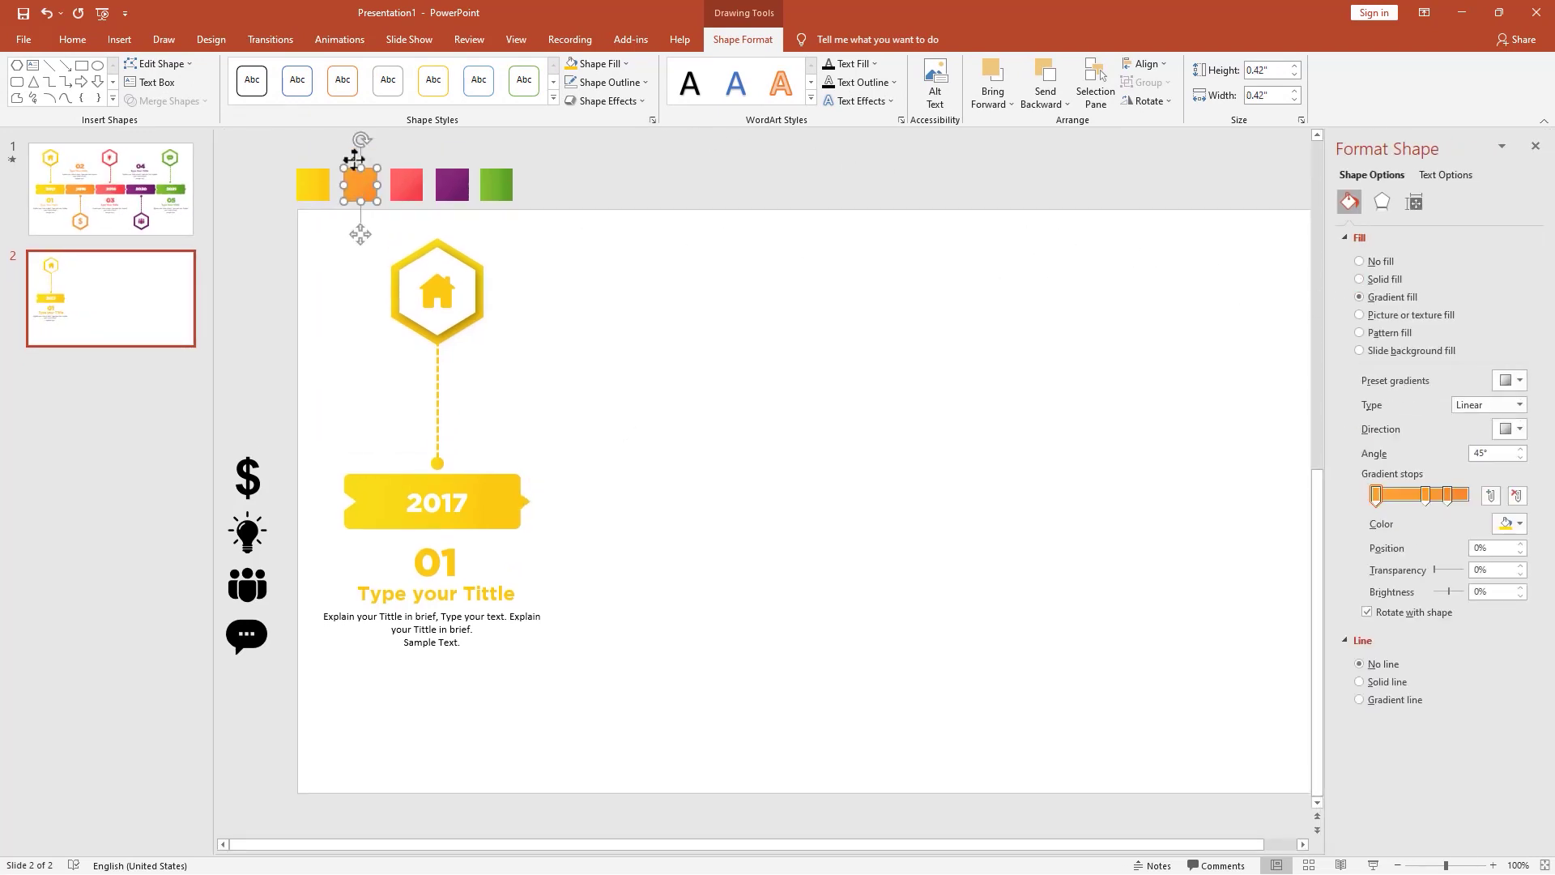
pyautogui.click(634, 484)
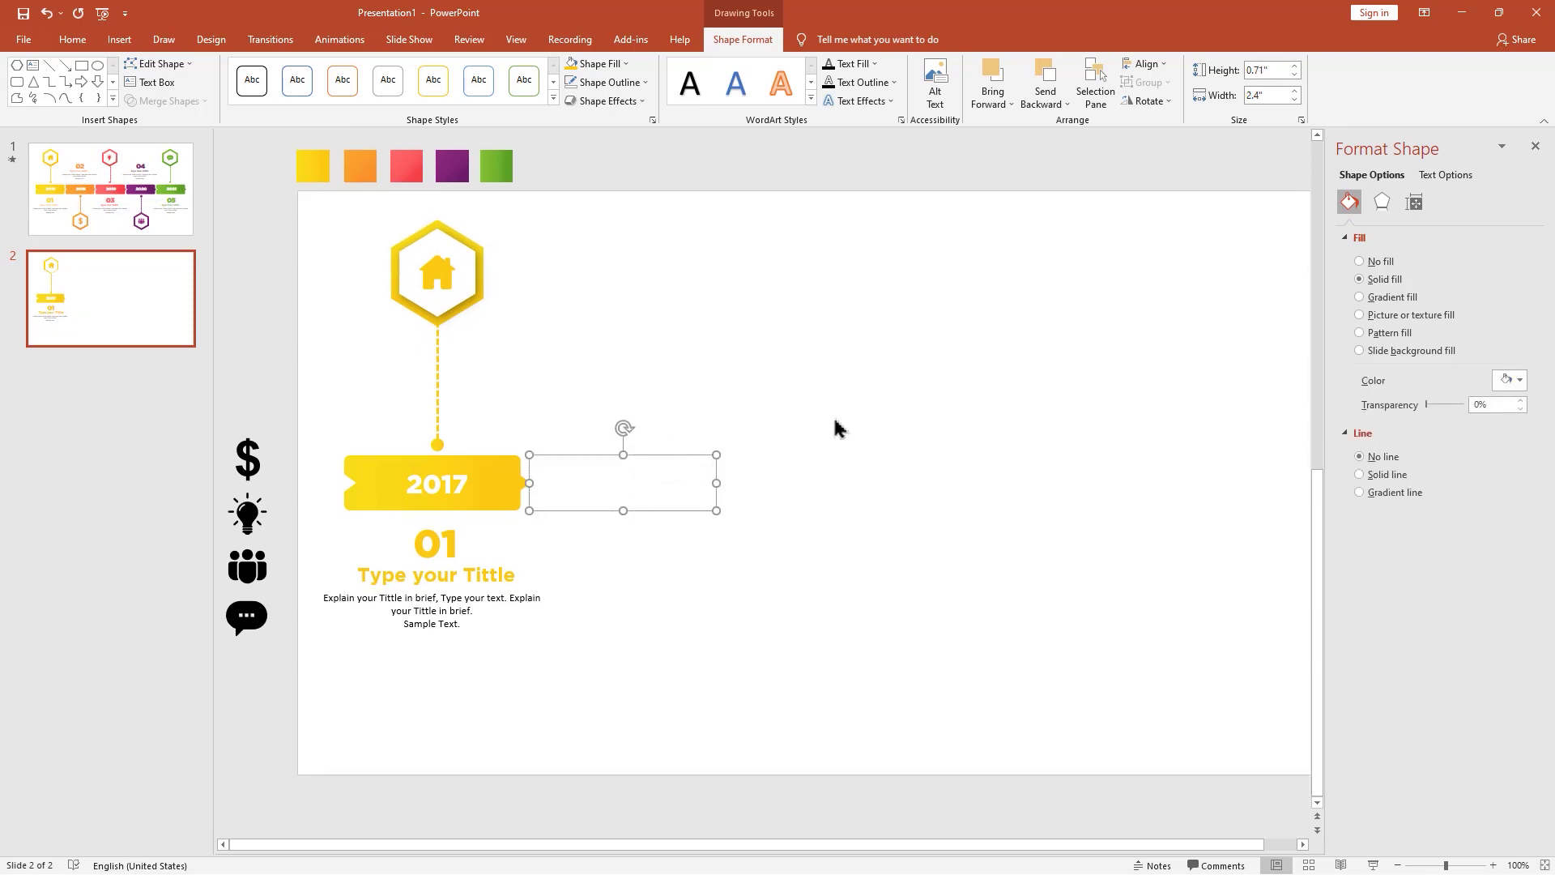
pyautogui.click(1374, 303)
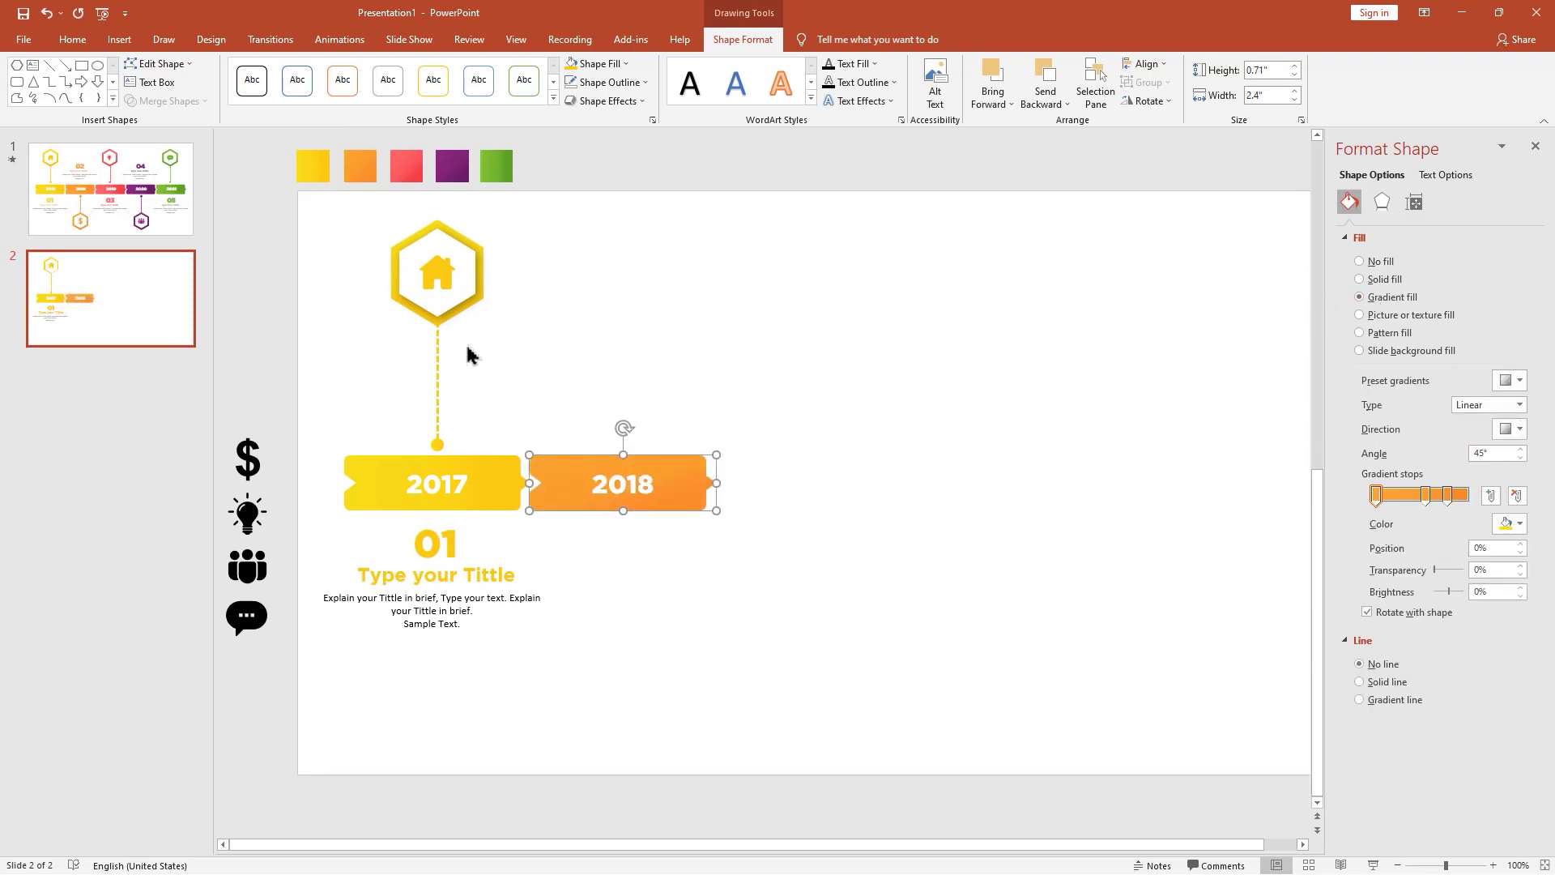
pyautogui.click(438, 345)
pyautogui.moveTo(437, 345); pyautogui.dragTo(620, 569)
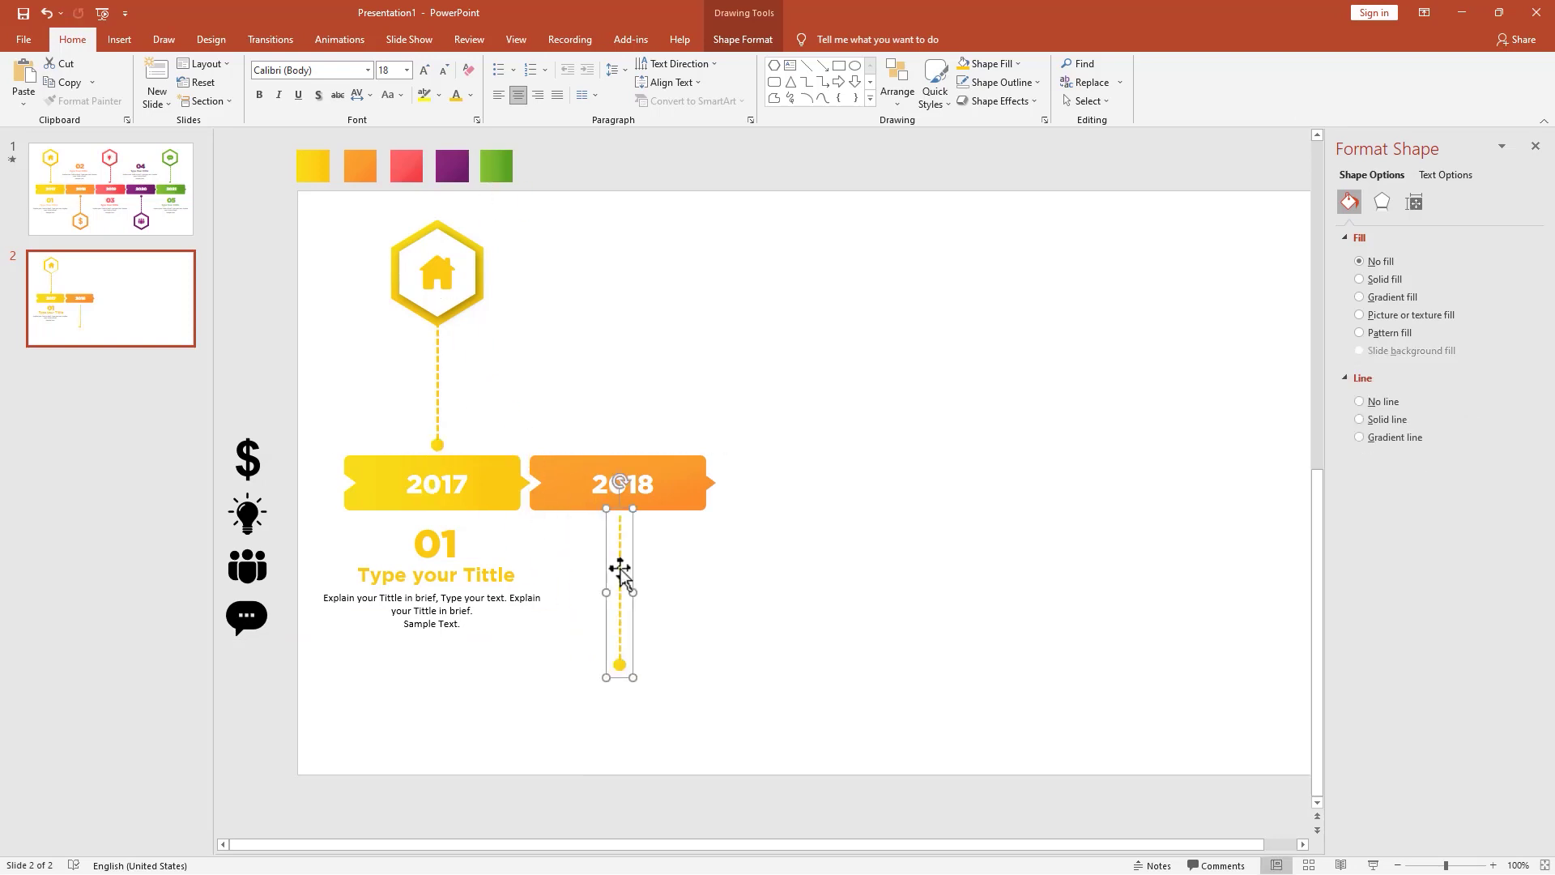
# Flip the copied connector vertically so its dot is on top, aligned under 2018.
pyautogui.click(742, 39)
pyautogui.click(1144, 102)
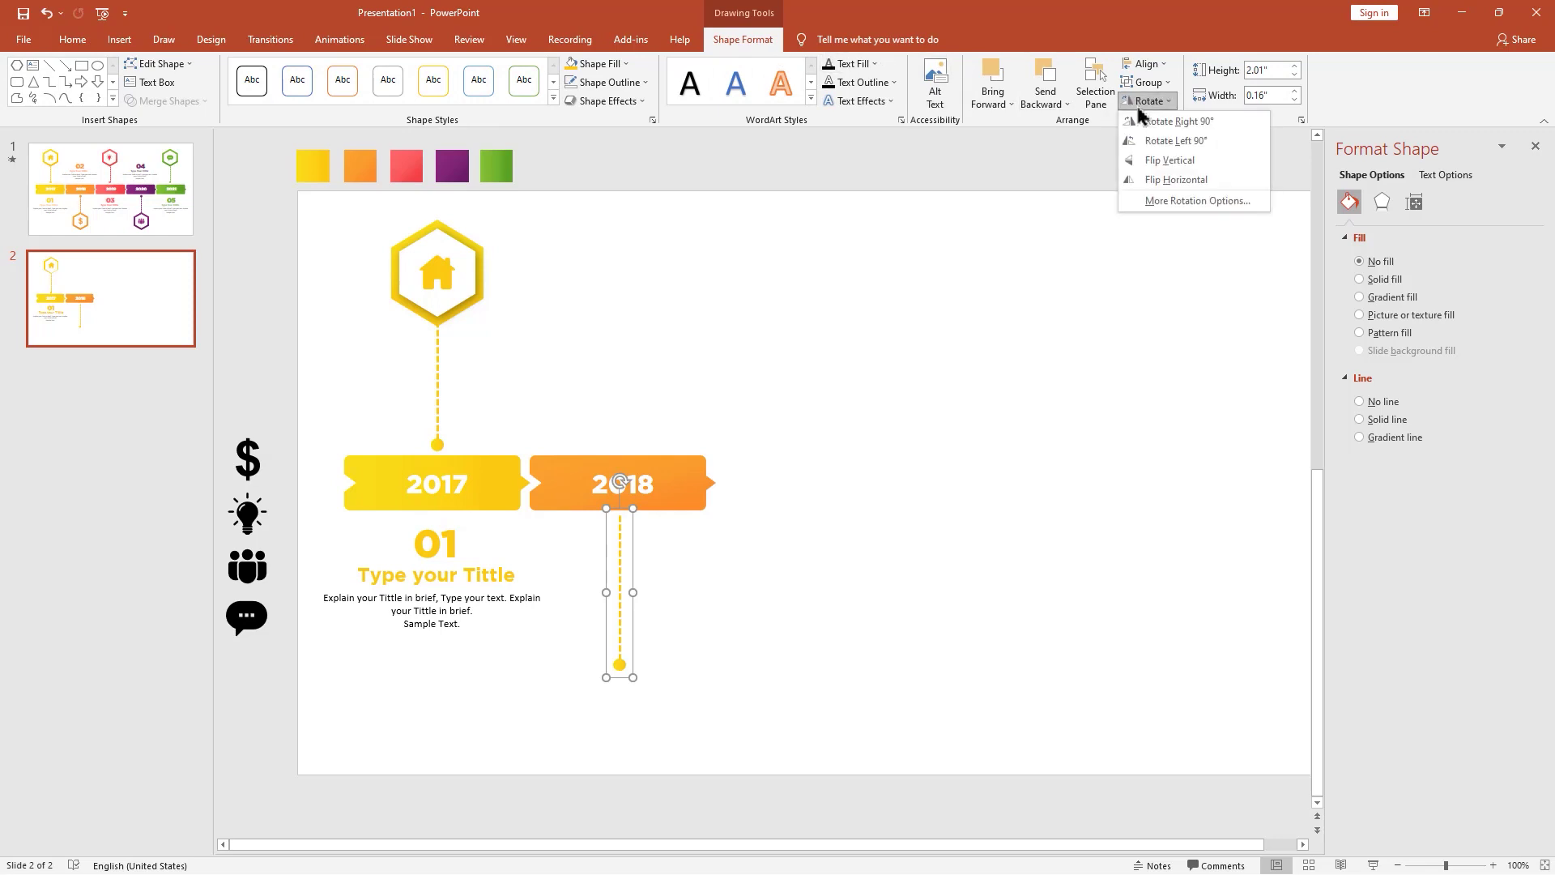
pyautogui.click(1154, 159)
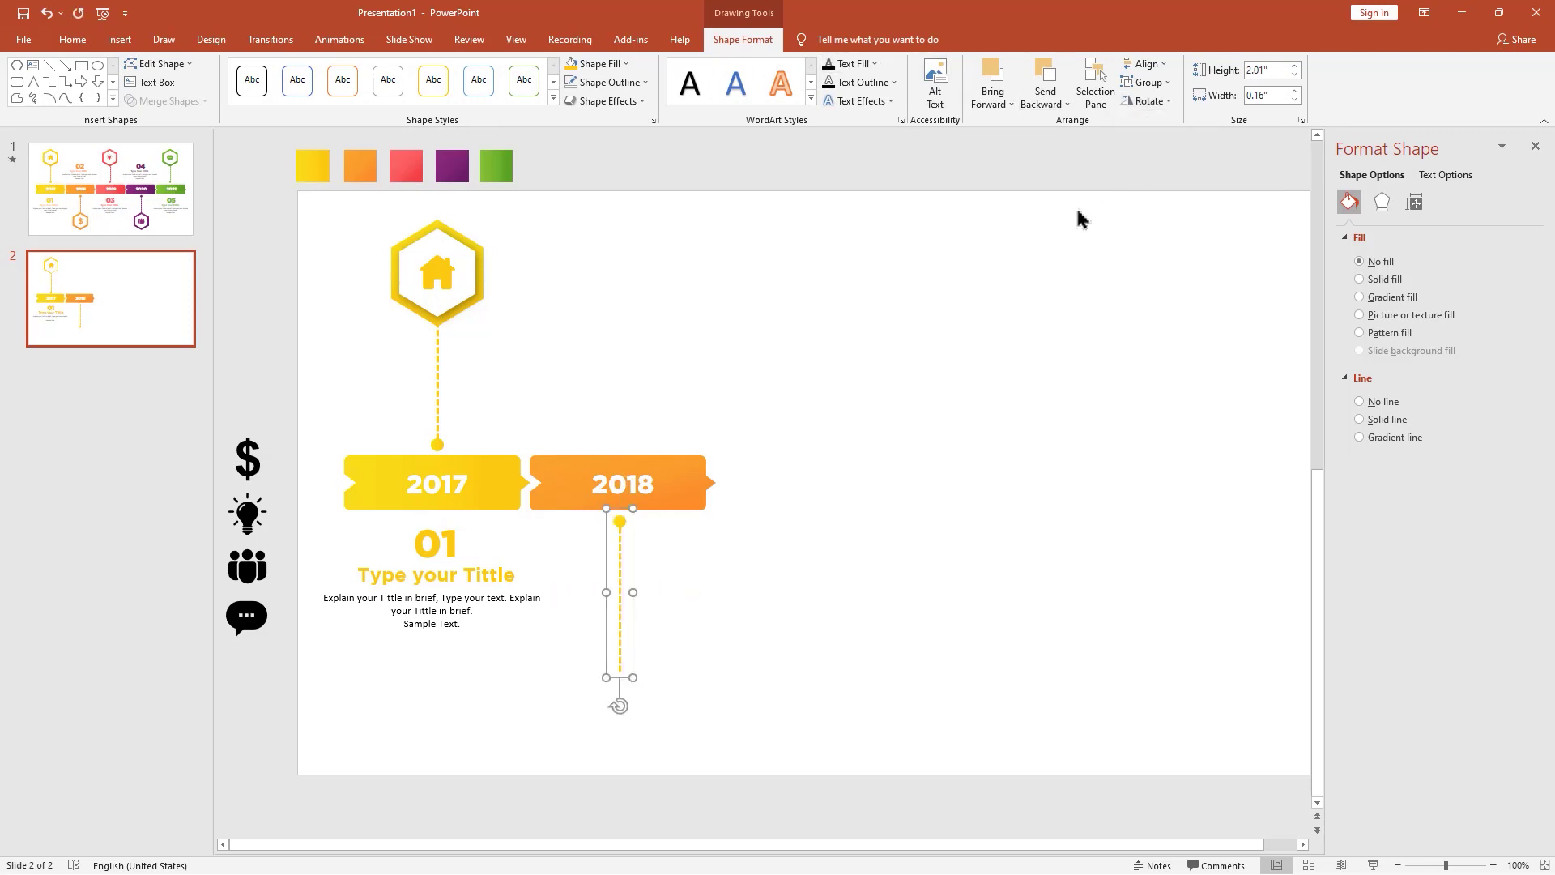
pyautogui.moveTo(617, 567); pyautogui.dragTo(623, 560)
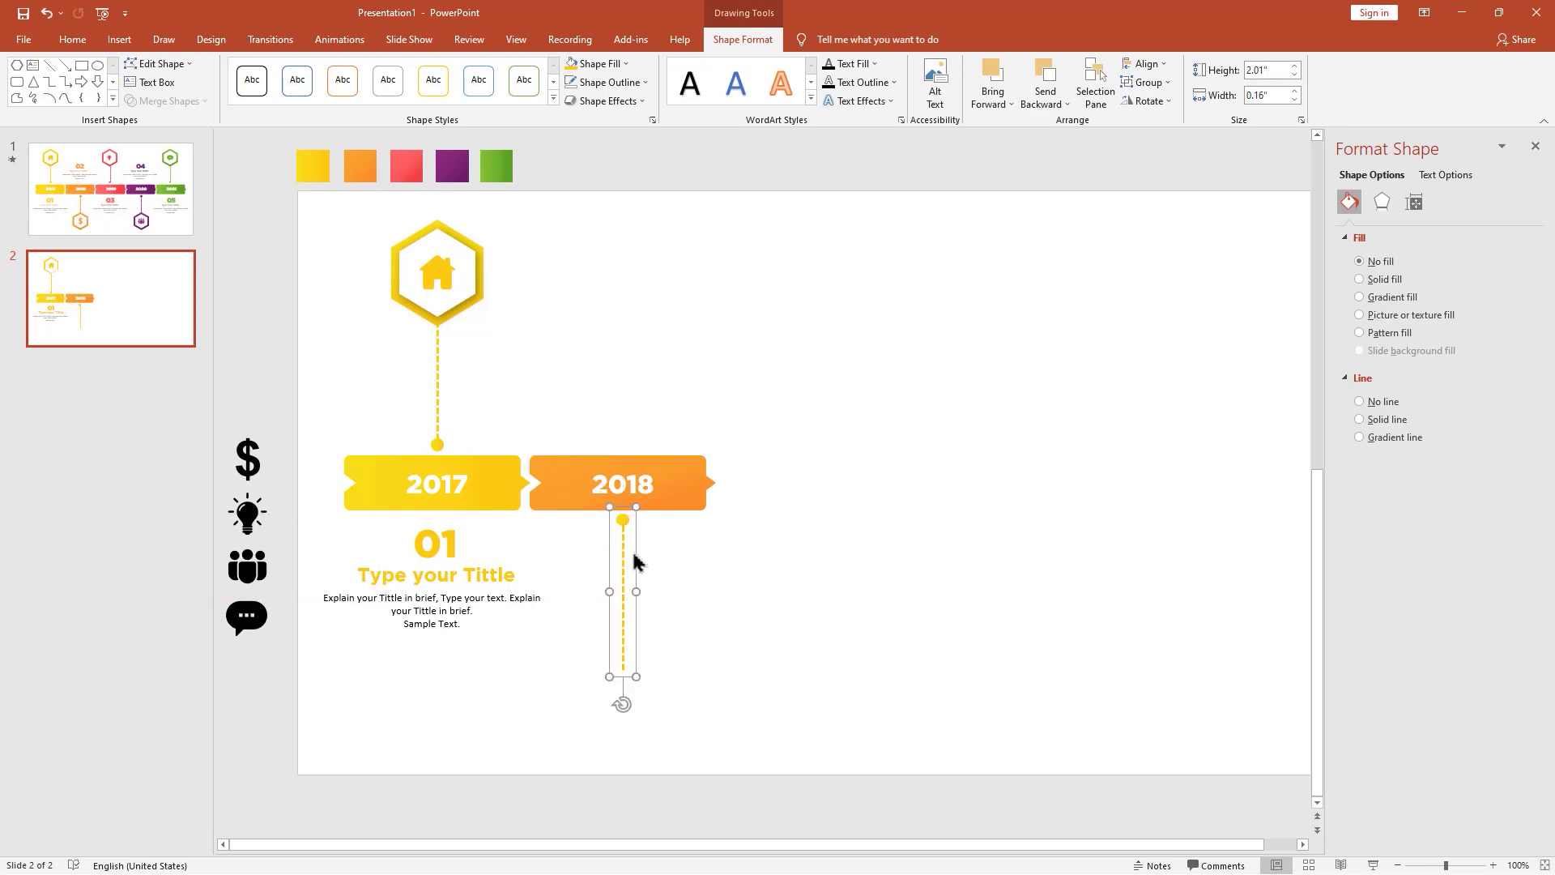
pyautogui.click(645, 552)
# Give the connector's dot the orange swatch's gradient fill.
pyautogui.click(624, 517)
pyautogui.click(622, 518)
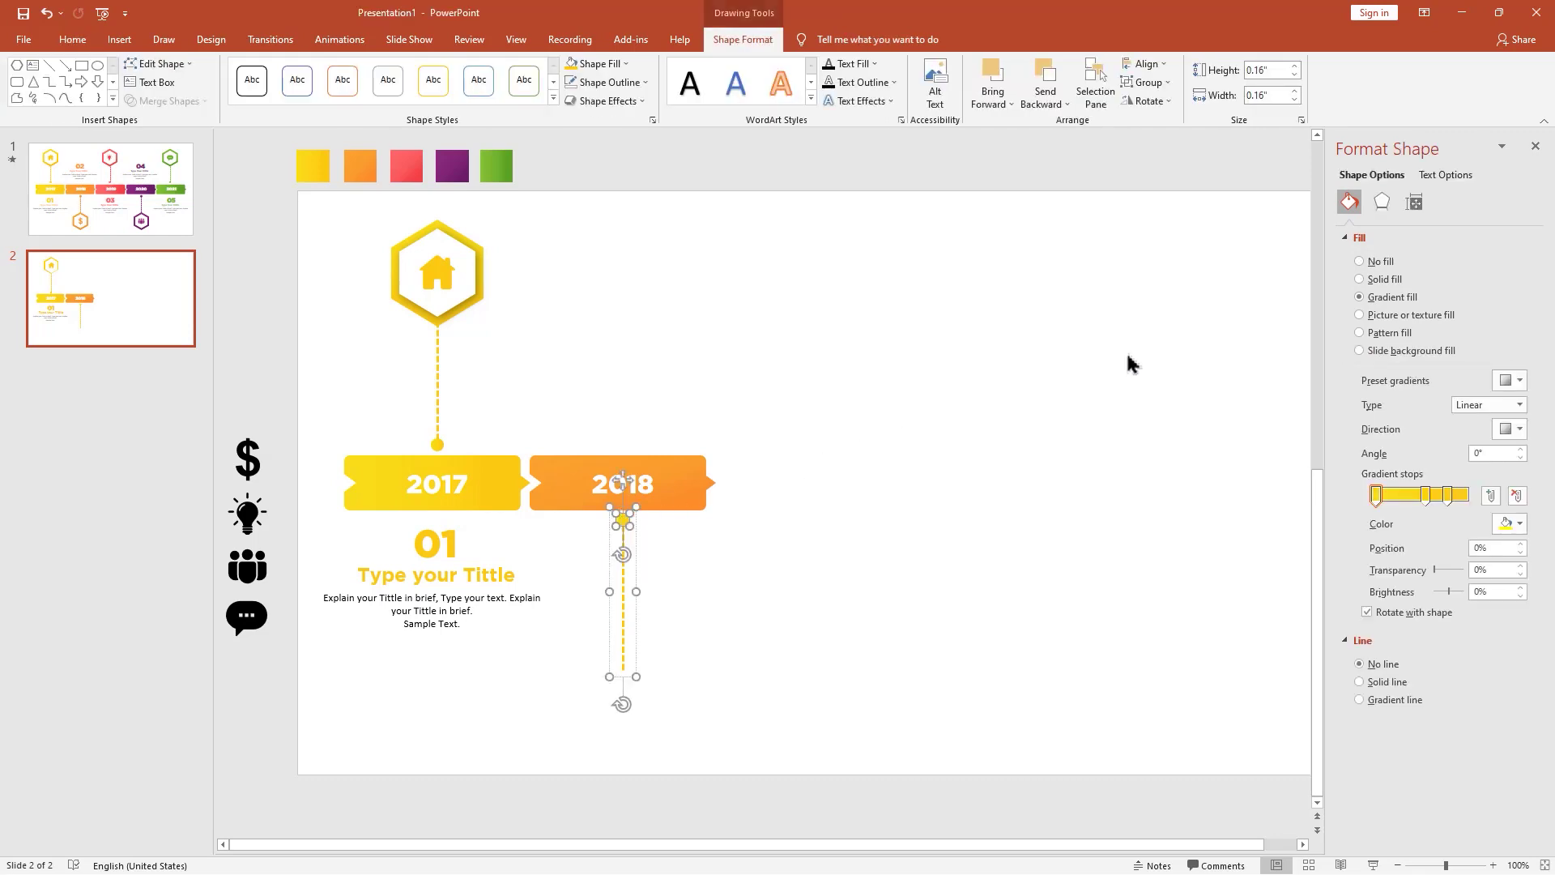
pyautogui.click(1361, 279)
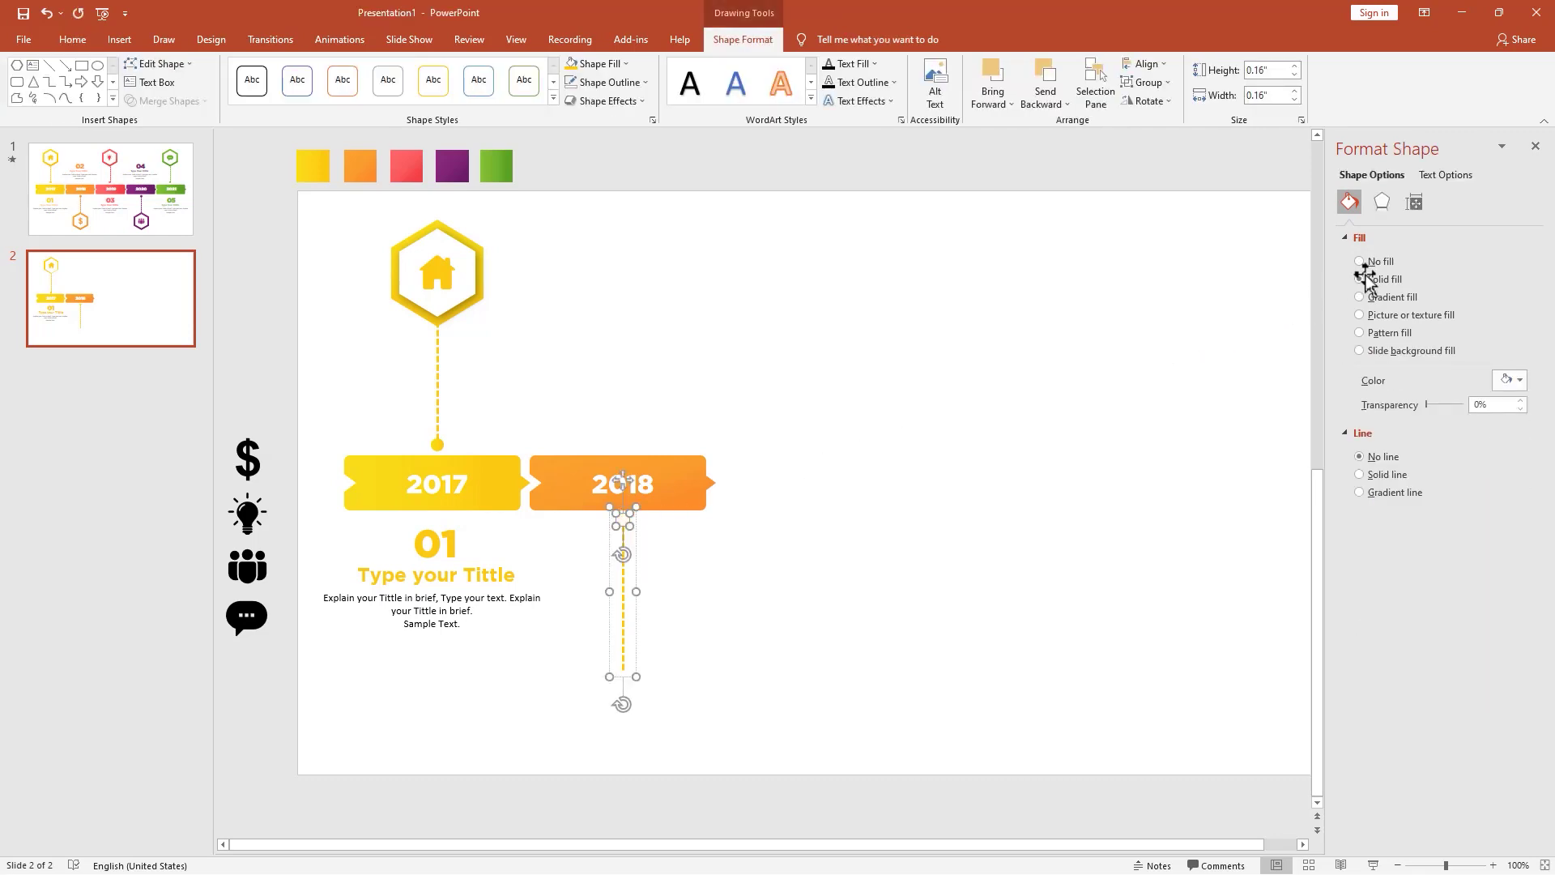
pyautogui.click(358, 172)
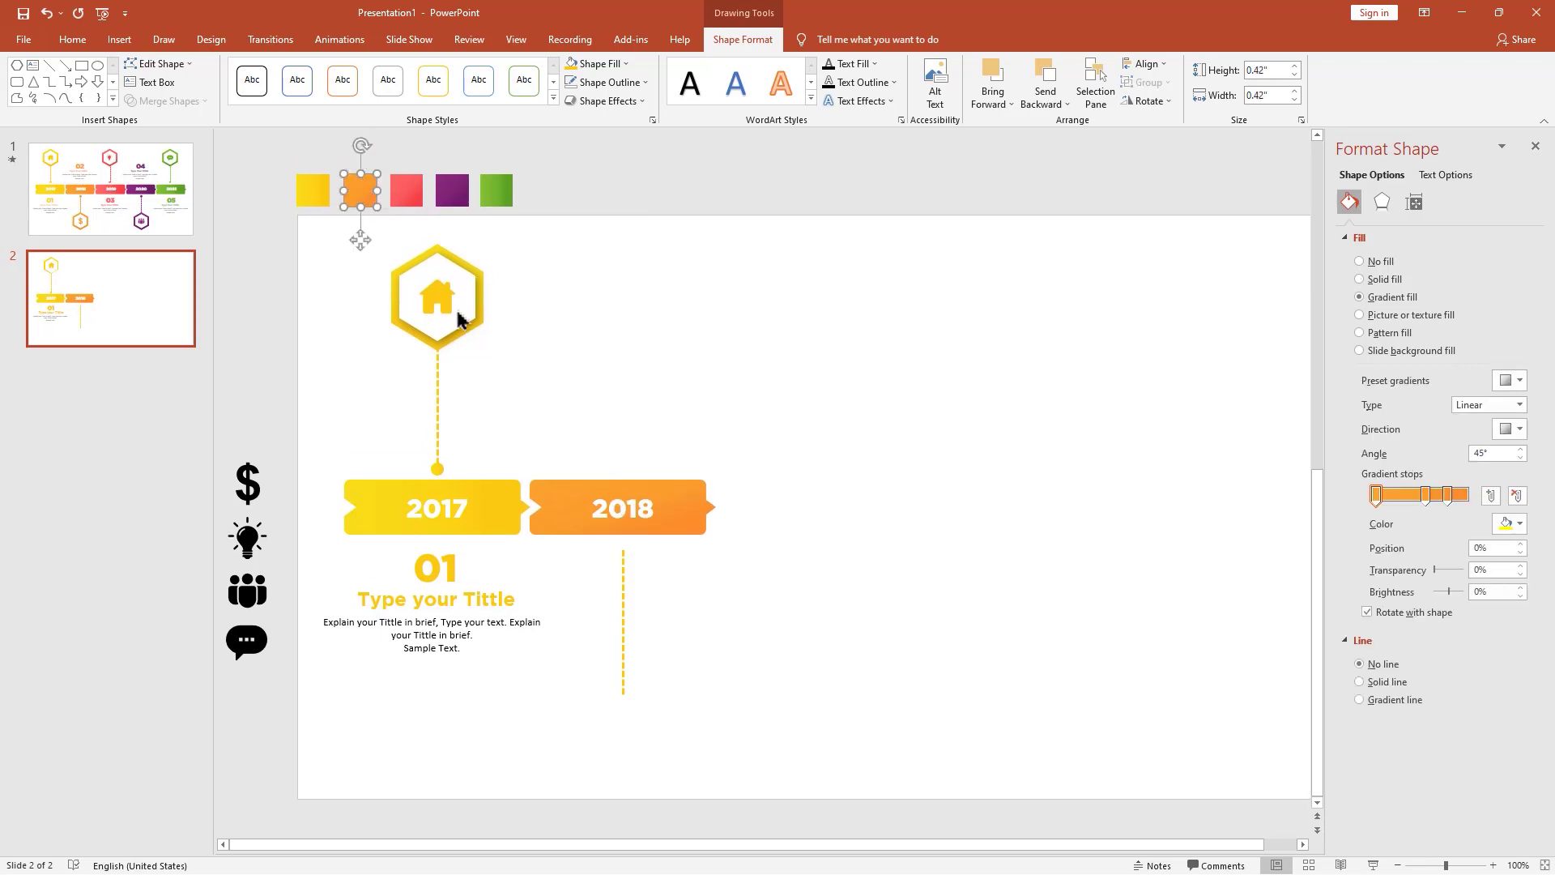
pyautogui.click(626, 551)
pyautogui.keyDown('shift'); pyautogui.click(624, 519); pyautogui.keyUp('shift')
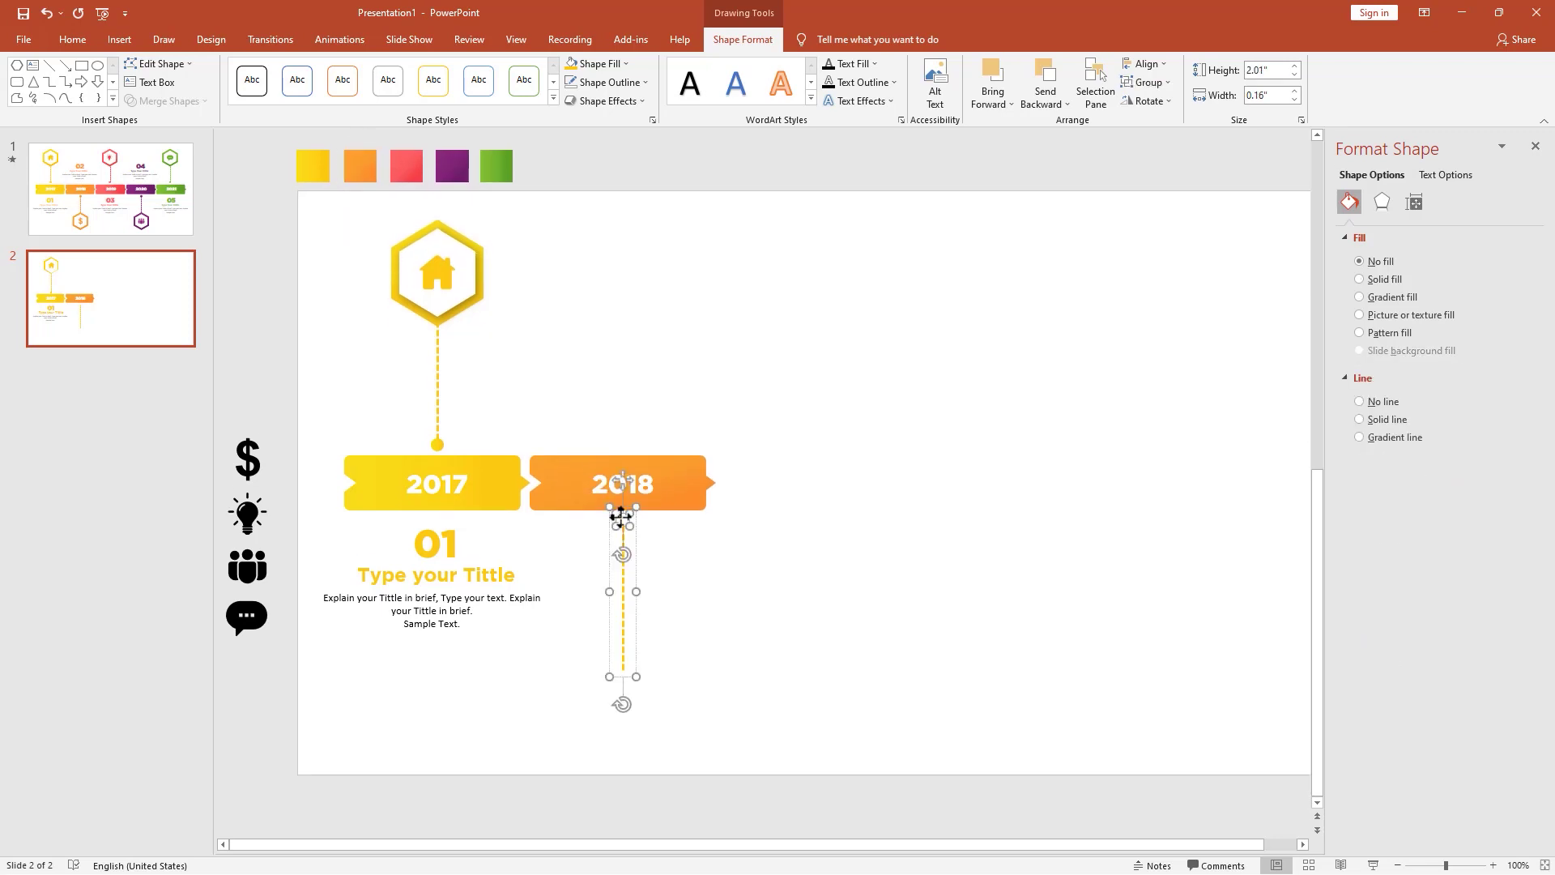
pyautogui.click(1373, 298)
# Recolour the dashed line orange using the Eyedropper on the orange swatch.
pyautogui.click(729, 549)
pyautogui.click(618, 570)
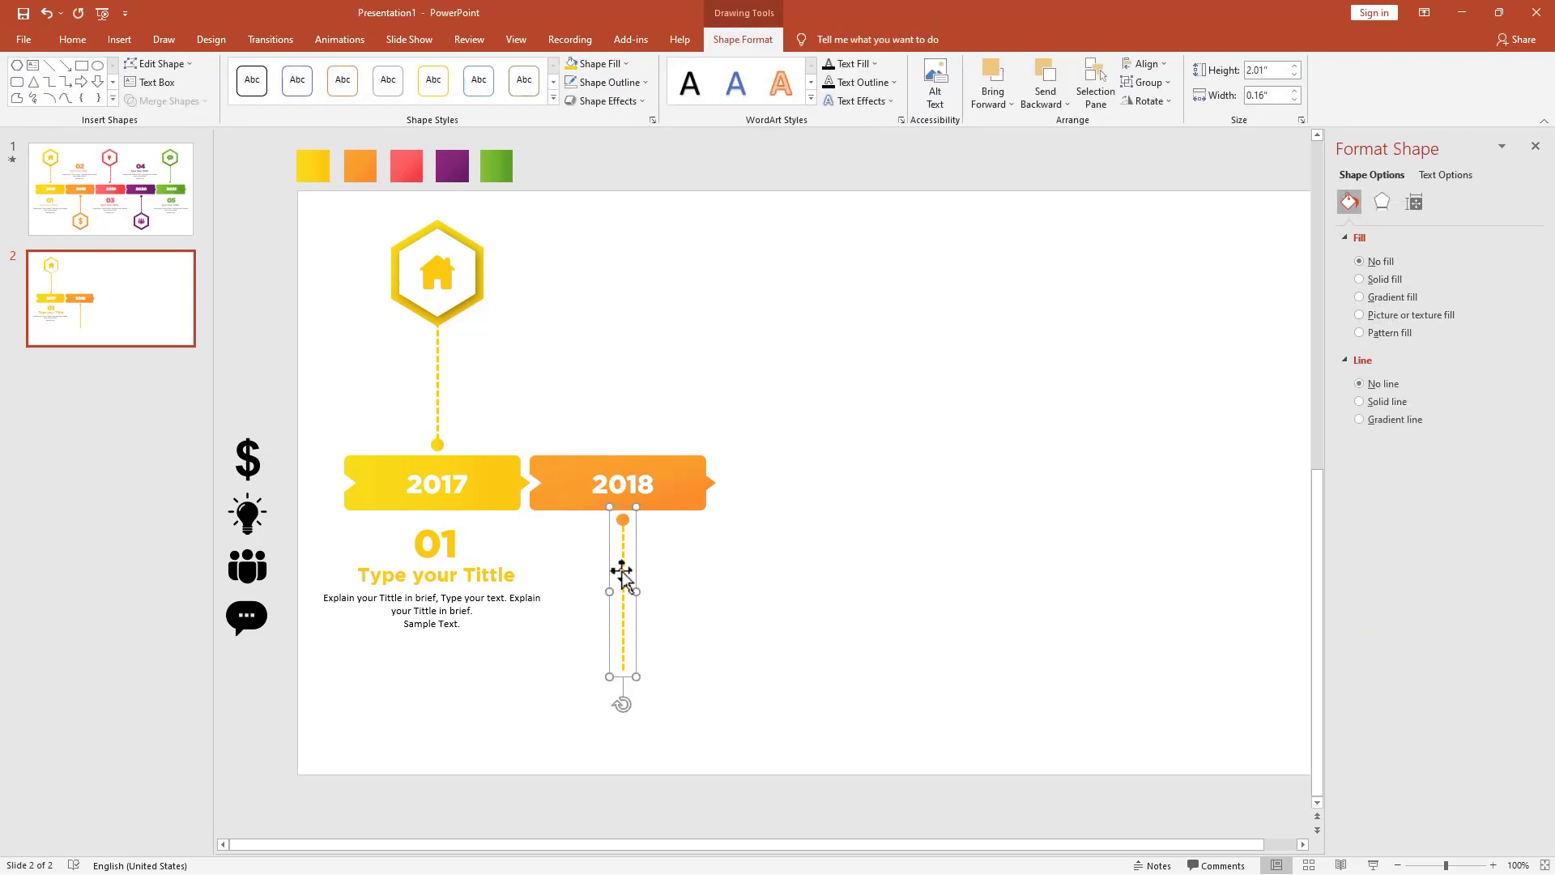
pyautogui.rightClick(620, 571)
pyautogui.click(714, 612)
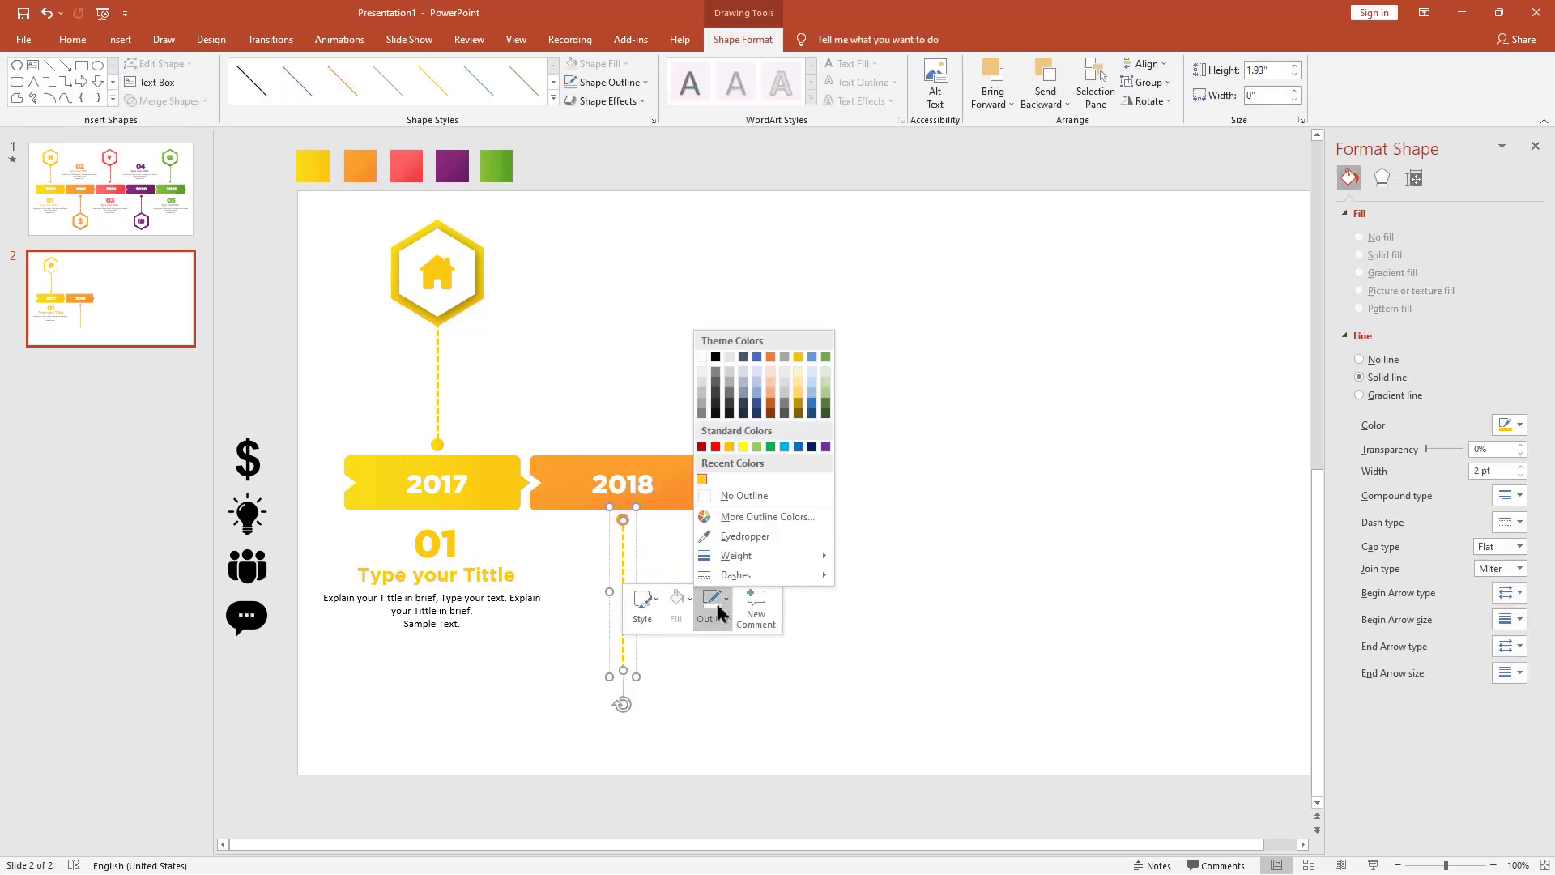
pyautogui.click(746, 534)
pyautogui.click(365, 168)
# Copy the top hexagon below the 2018 connector and delete the house icon from the copy.
pyautogui.click(727, 369)
pyautogui.moveTo(563, 353); pyautogui.dragTo(339, 214)
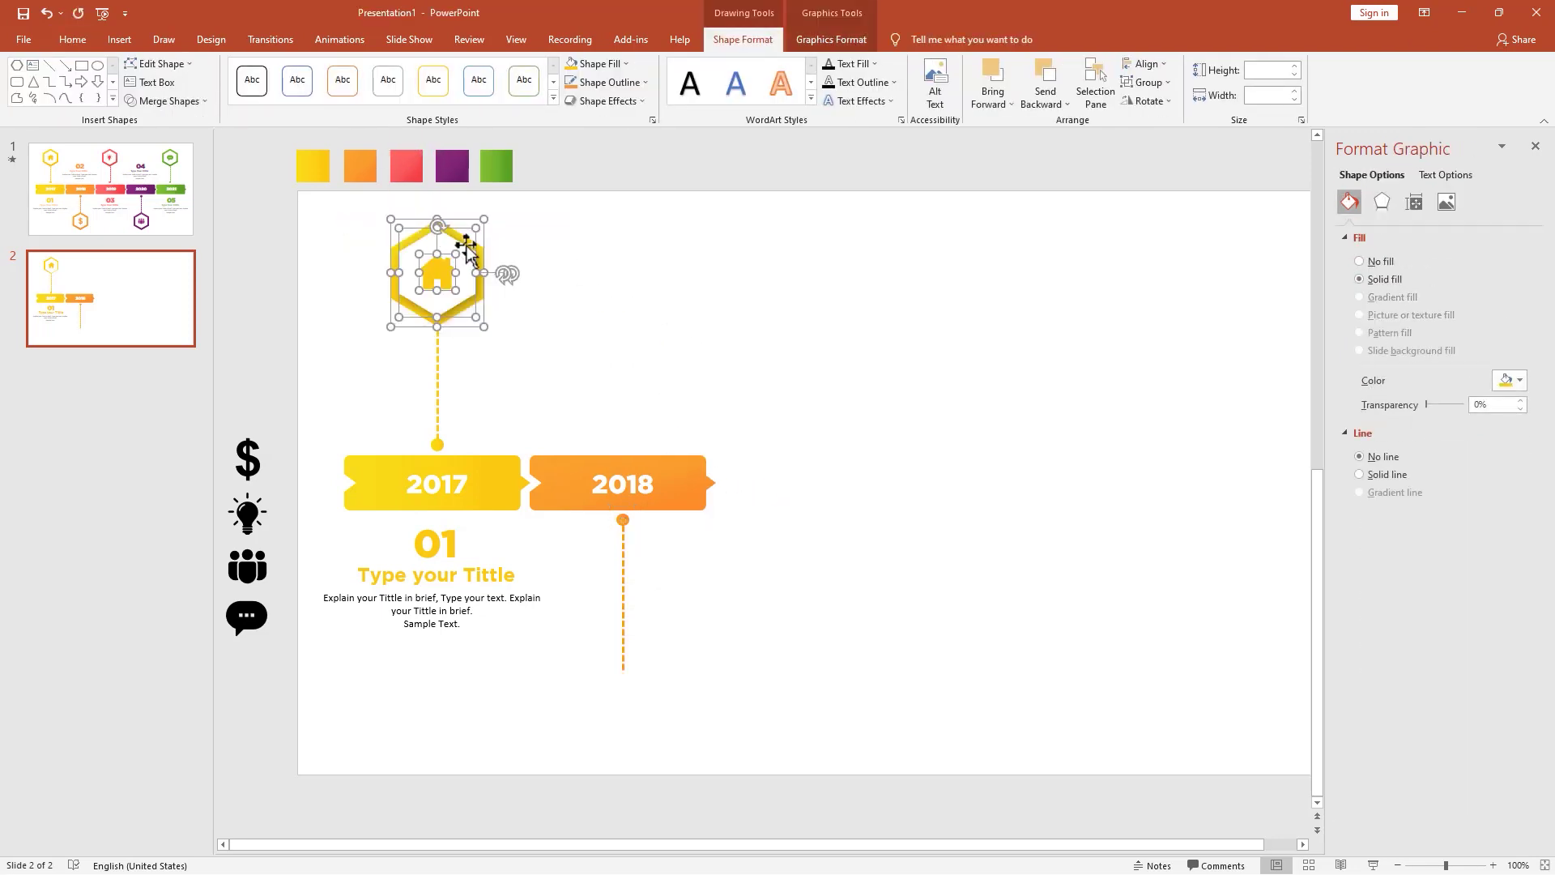
pyautogui.moveTo(466, 249)
pyautogui.mouseDown()
pyautogui.moveTo(681, 670)
pyautogui.moveTo(663, 708)
pyautogui.moveTo(655, 682)
pyautogui.mouseUp()
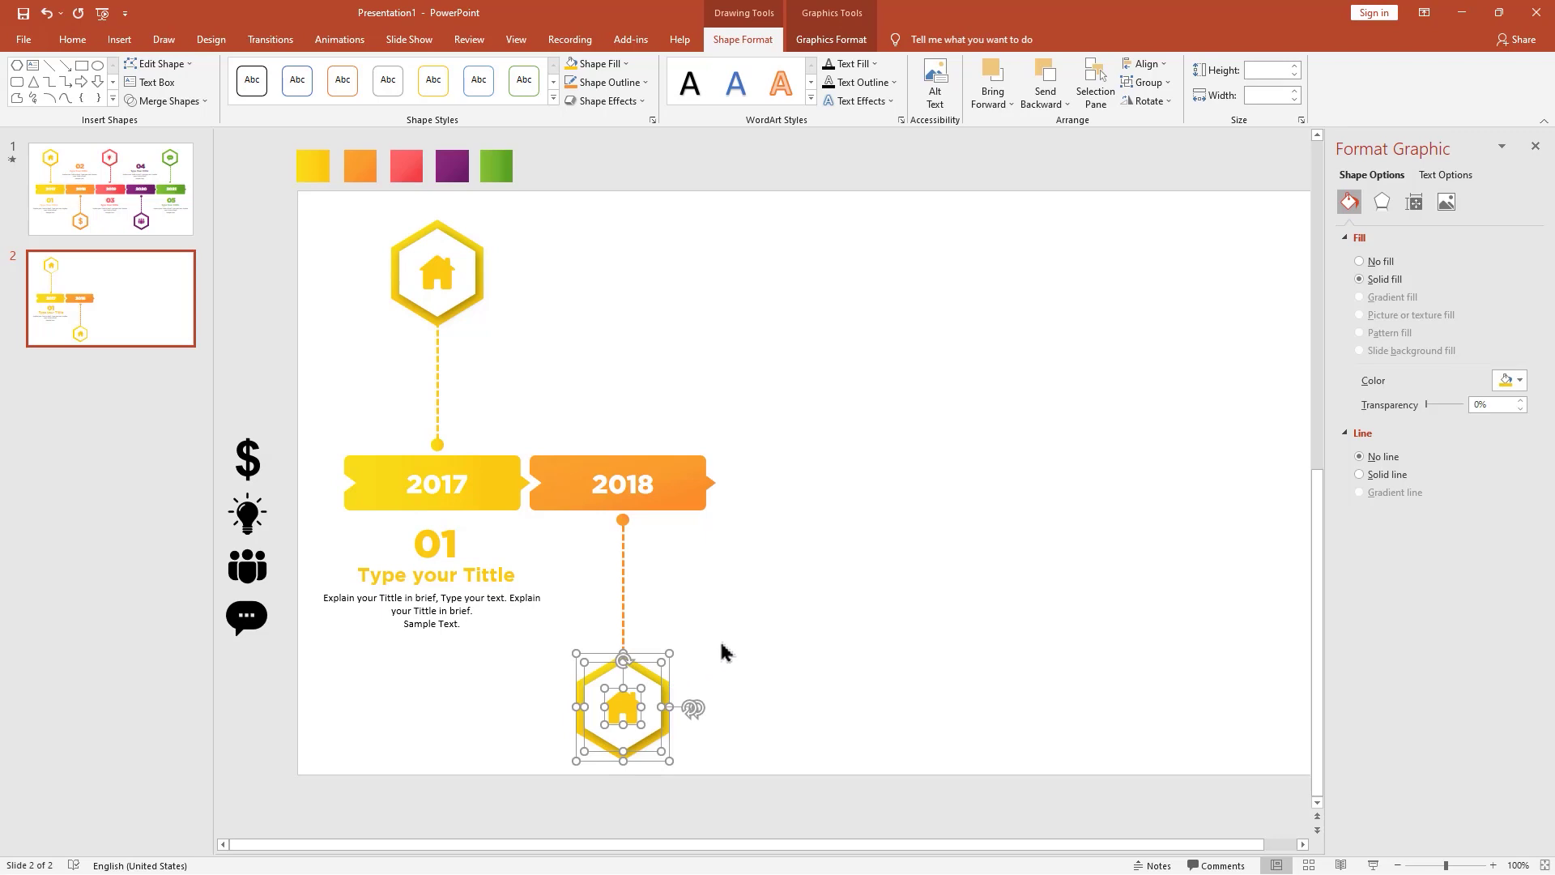
pyautogui.click(746, 635)
pyautogui.click(622, 701)
pyautogui.press('Delete')
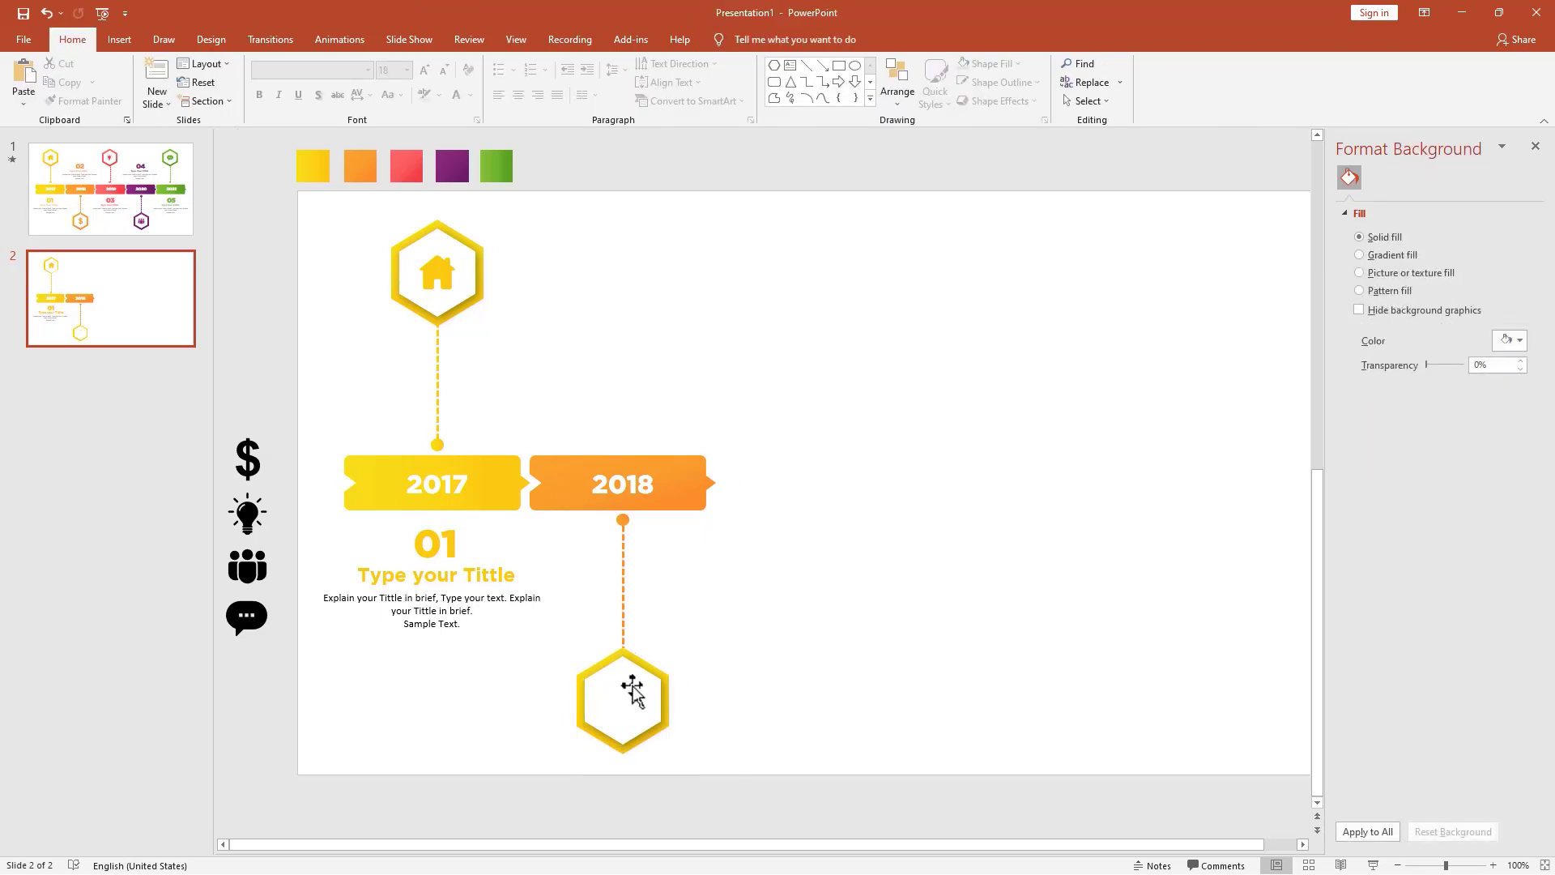
# Fill the lower hexagon with plain white.
pyautogui.click(649, 666)
pyautogui.rightClick(648, 666)
pyautogui.click(700, 698)
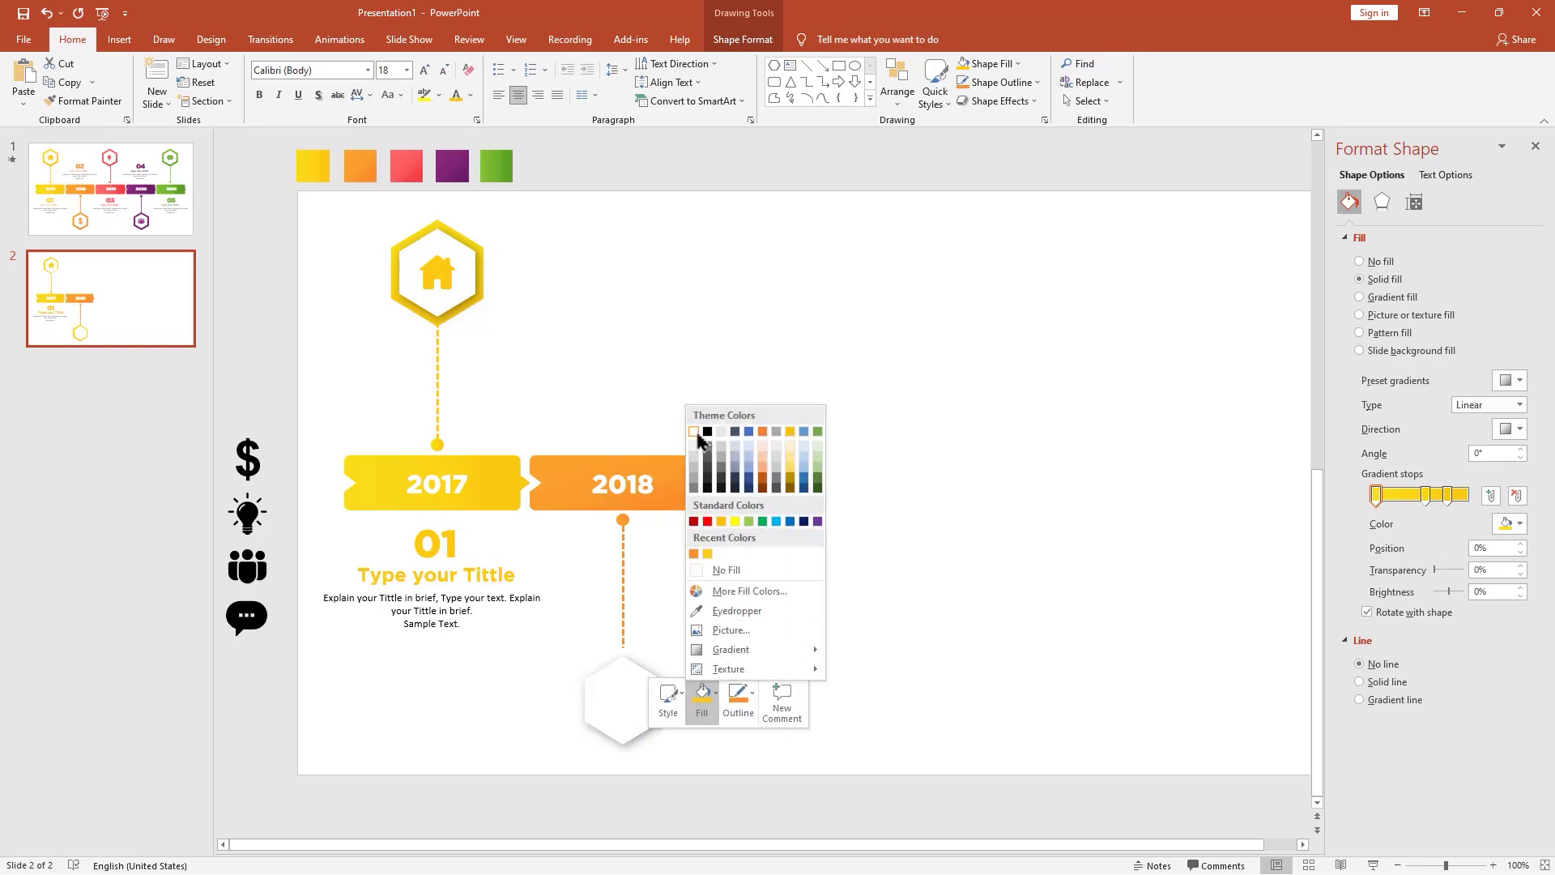
pyautogui.click(695, 433)
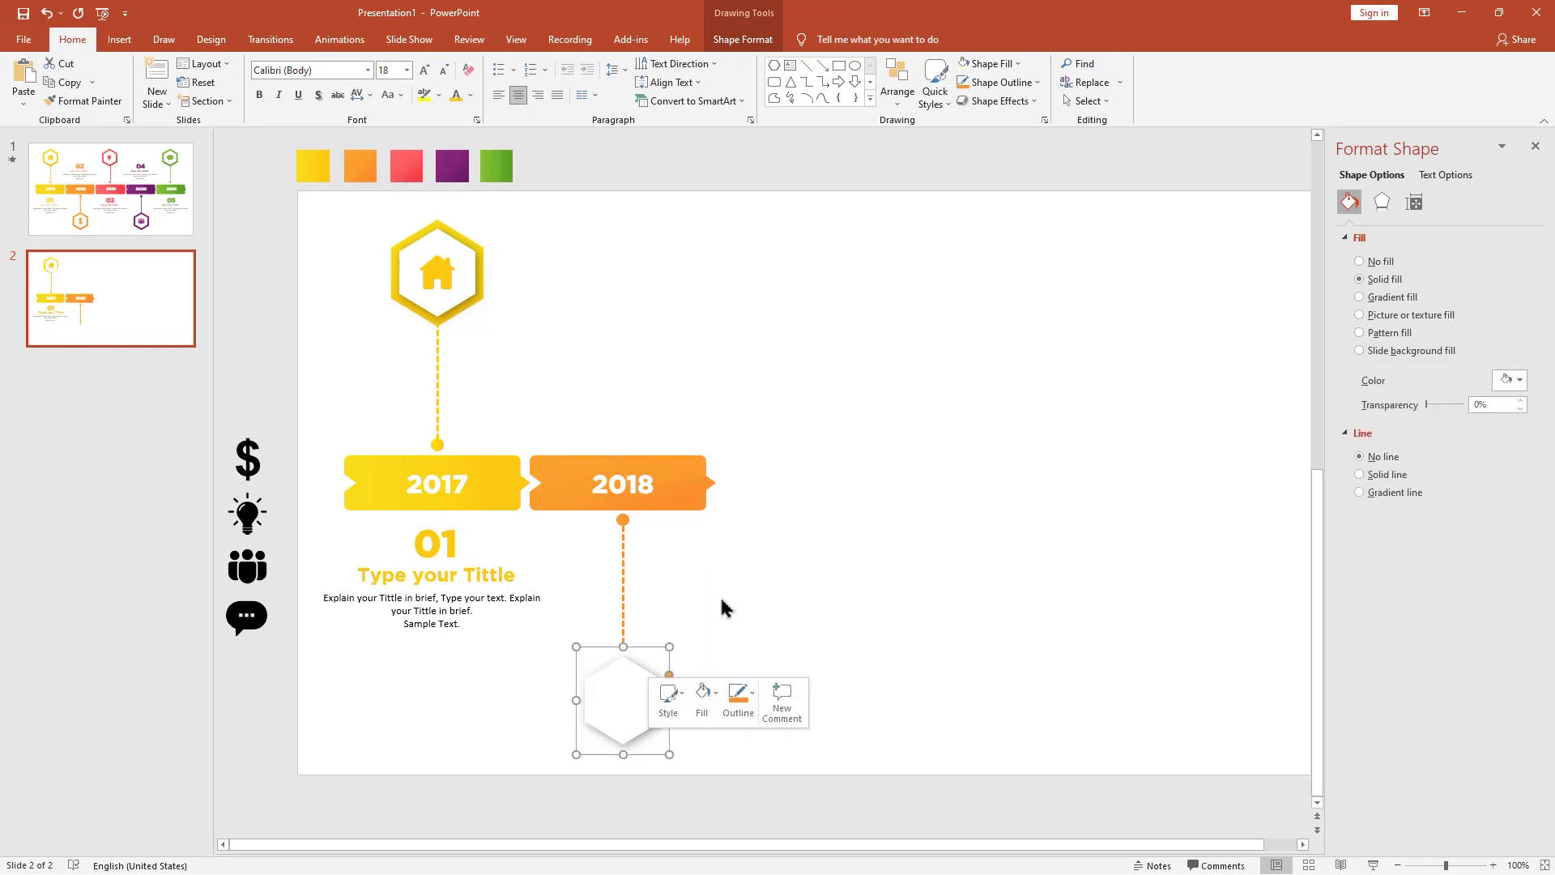
# Give the lower hexagon the orange swatch's gradient fill.
pyautogui.click(694, 618)
pyautogui.click(640, 658)
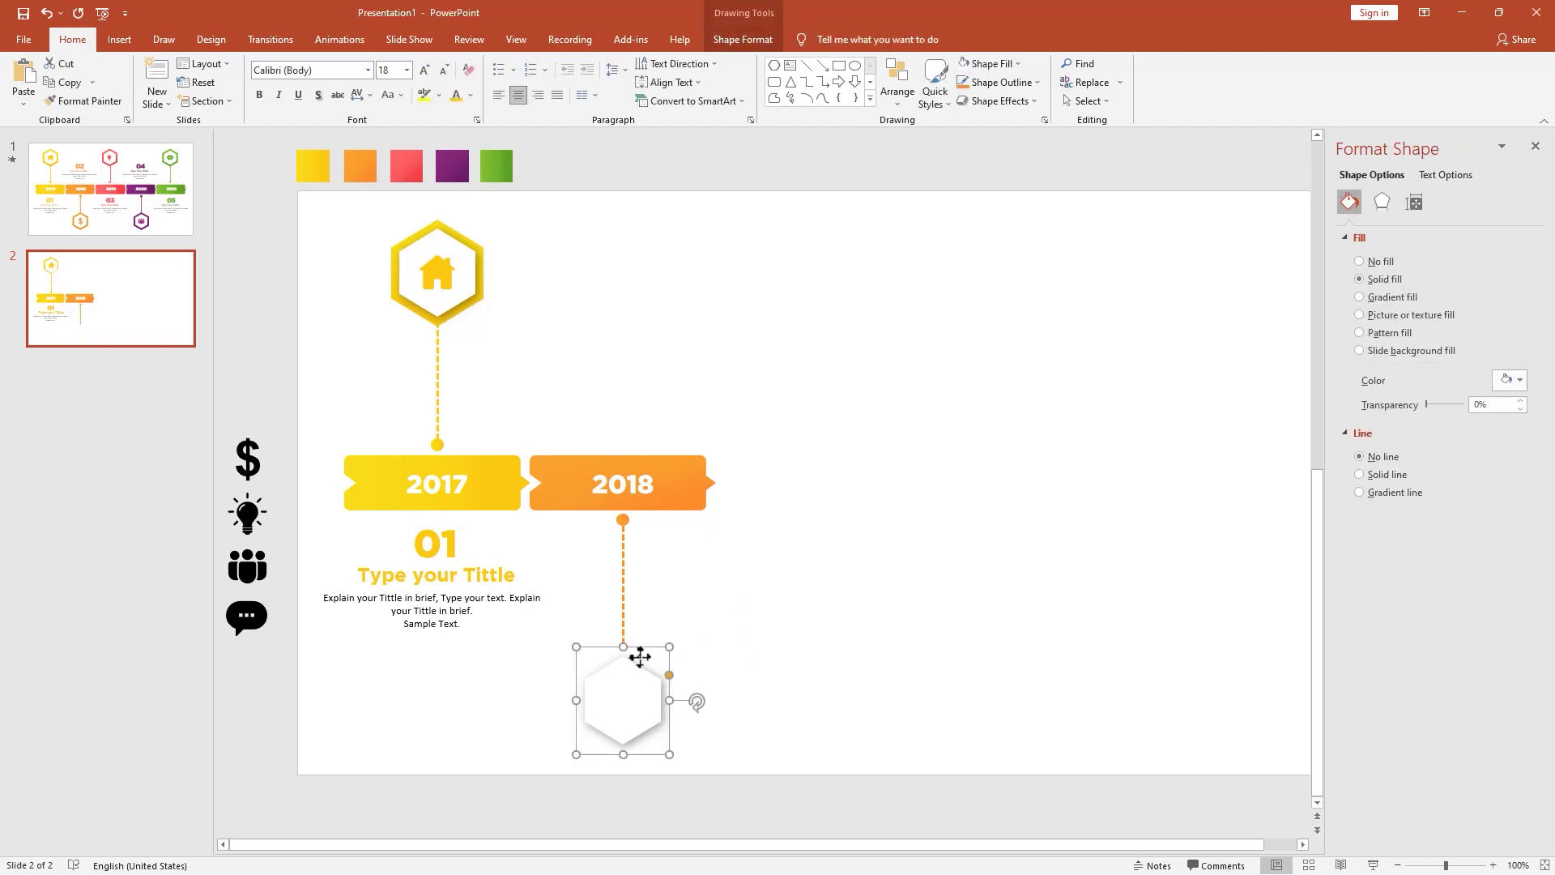
pyautogui.click(368, 164)
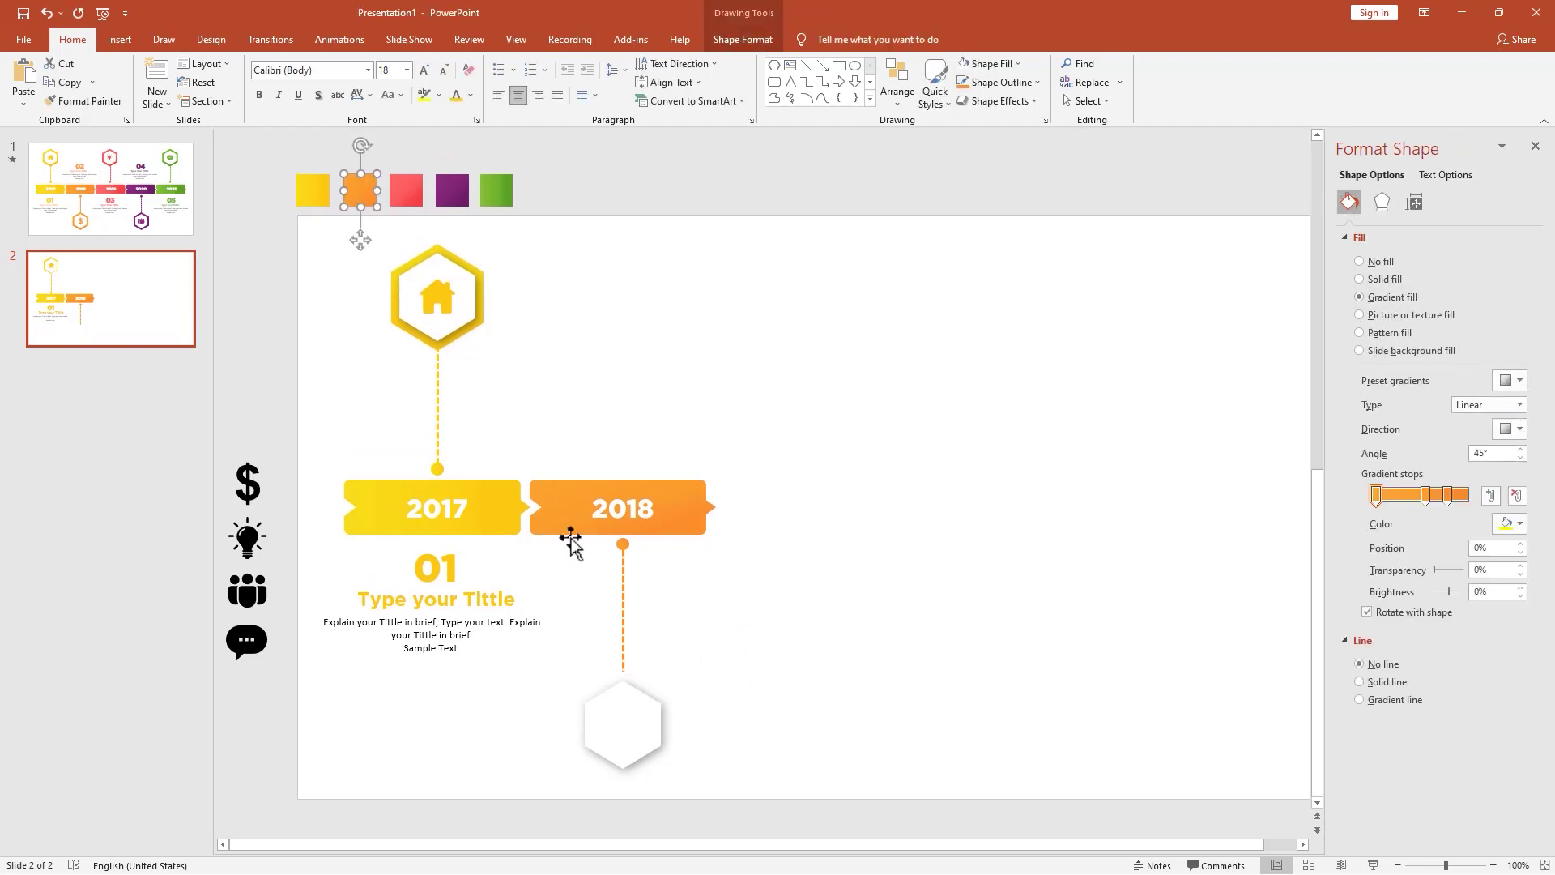
pyautogui.click(645, 690)
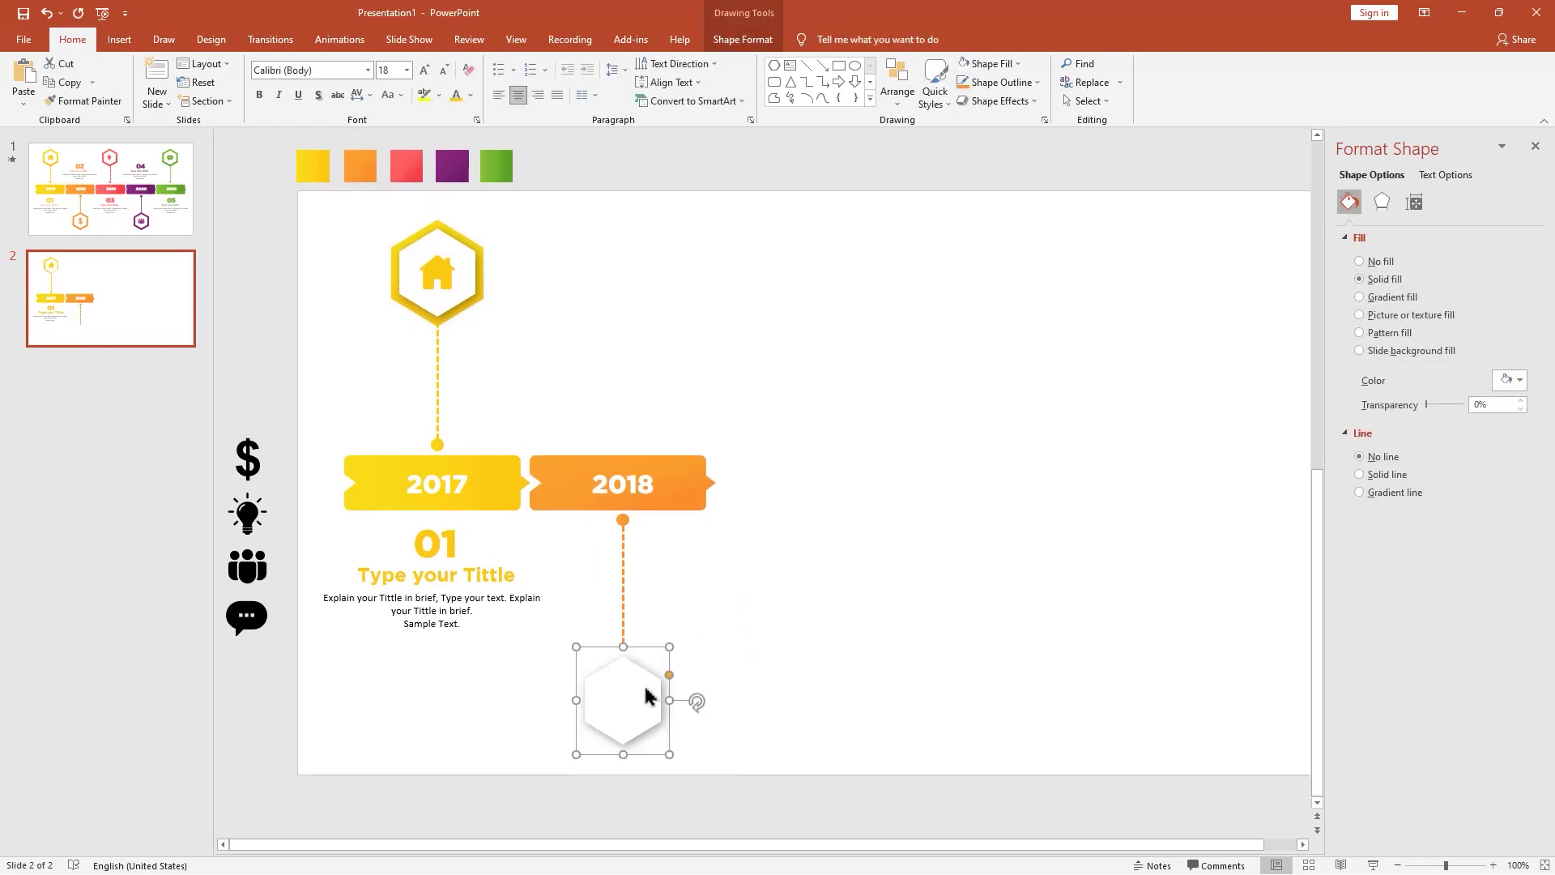
pyautogui.click(1359, 298)
pyautogui.click(808, 631)
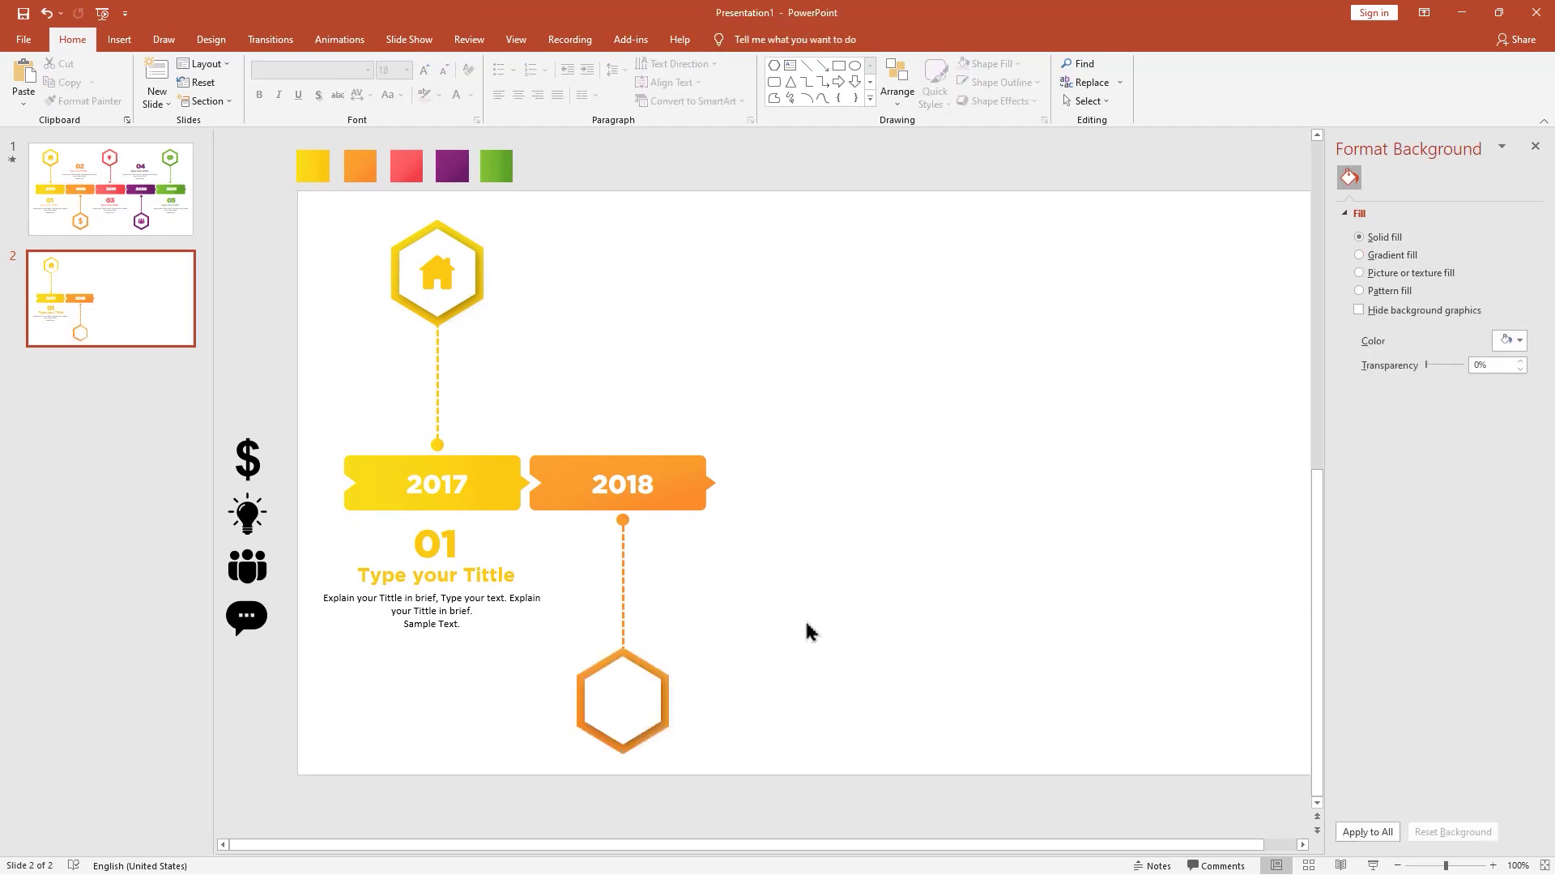
# Move the dollar icon into the orange hexagon and colour it the recent orange.
pyautogui.moveTo(248, 459); pyautogui.dragTo(623, 701)
pyautogui.rightClick(628, 707)
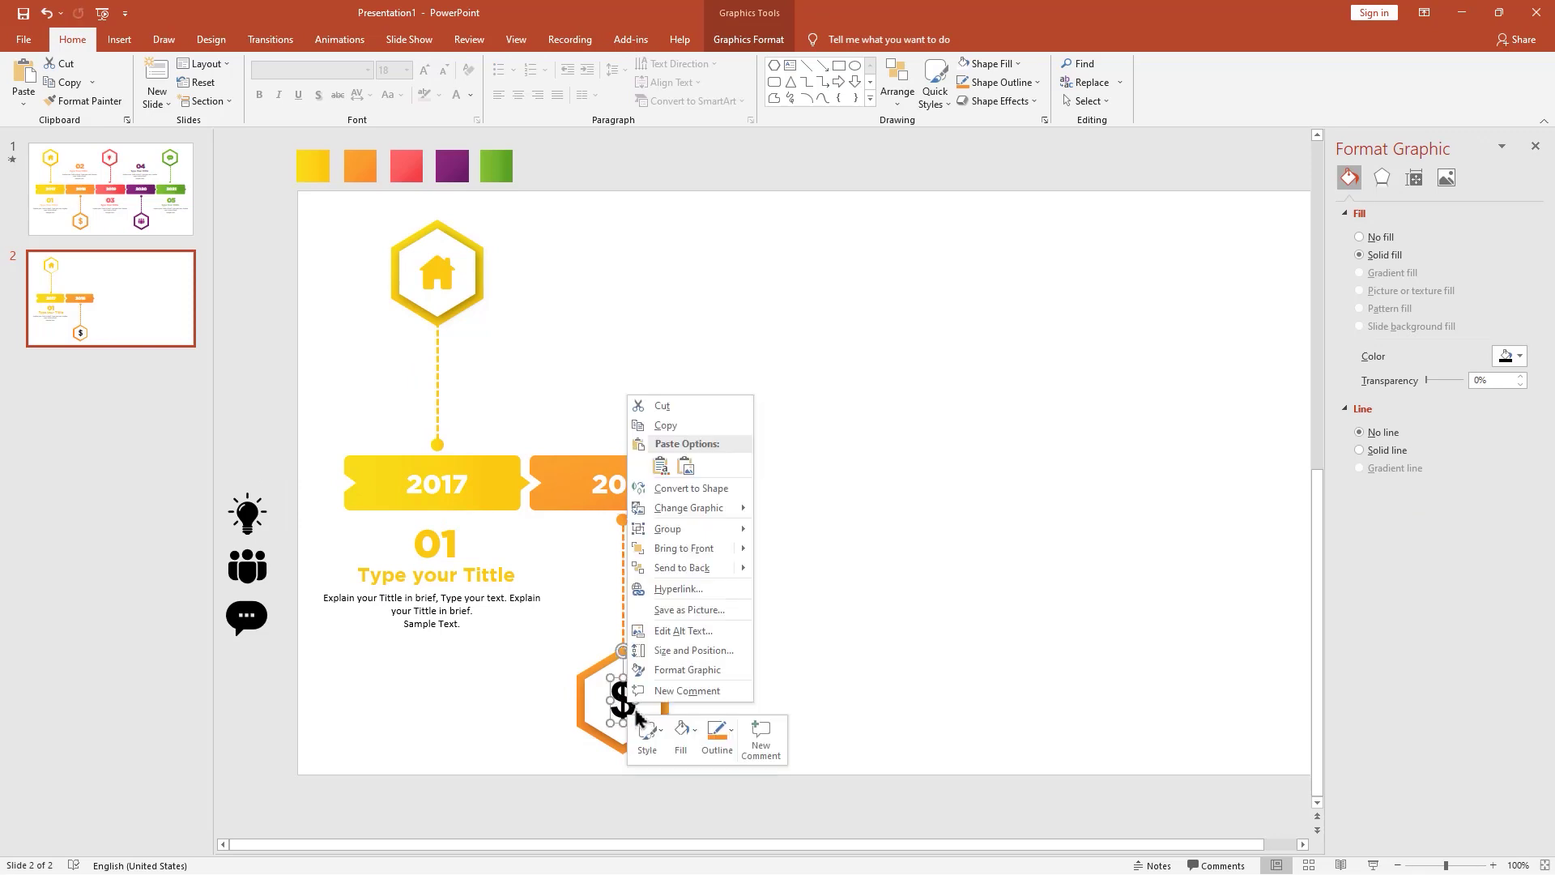
pyautogui.click(680, 733)
pyautogui.click(672, 649)
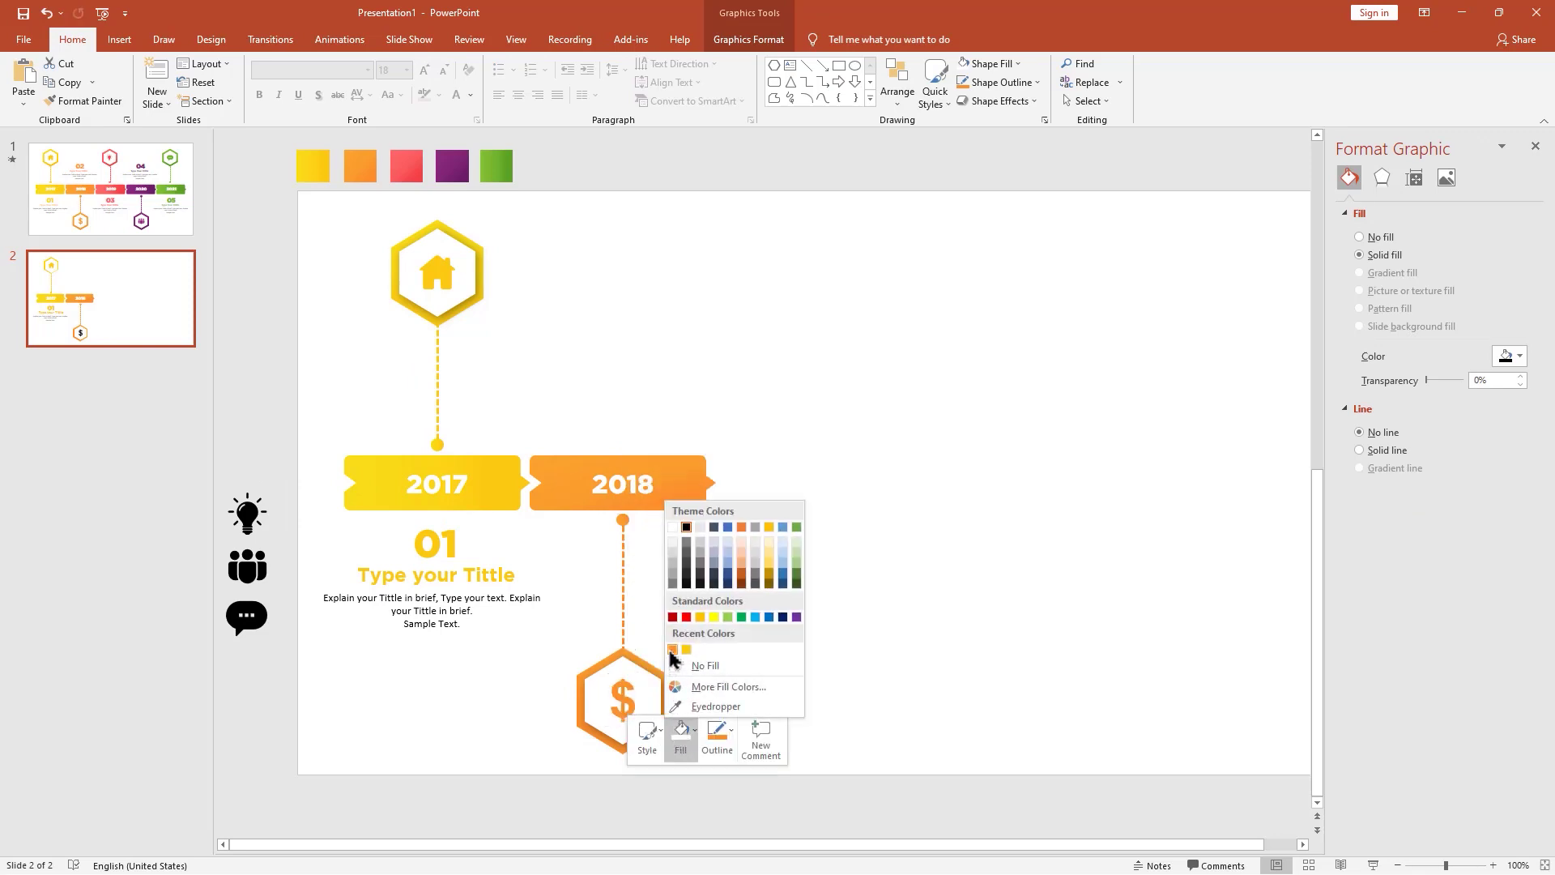
# Group the 01 number, title and description into one object.
pyautogui.click(786, 613)
pyautogui.moveTo(296, 507); pyautogui.dragTo(592, 683)
pyautogui.hotkey('ctrl', 'g')
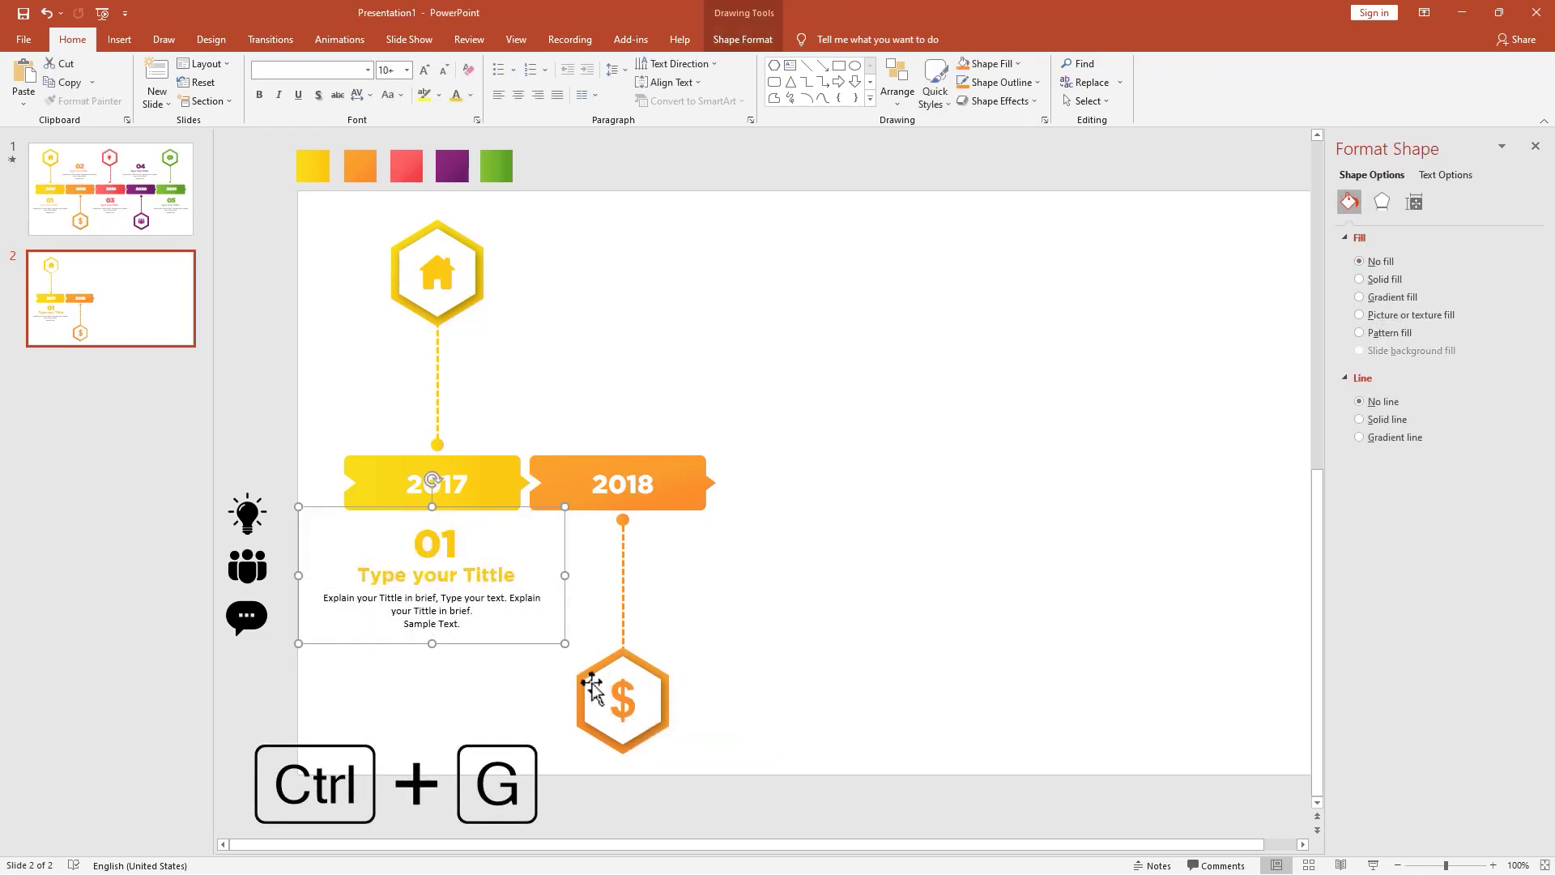
# Place a copy of the text group above the 2018 banner and change 01 to 02.
pyautogui.moveTo(478, 646); pyautogui.dragTo(678, 449)
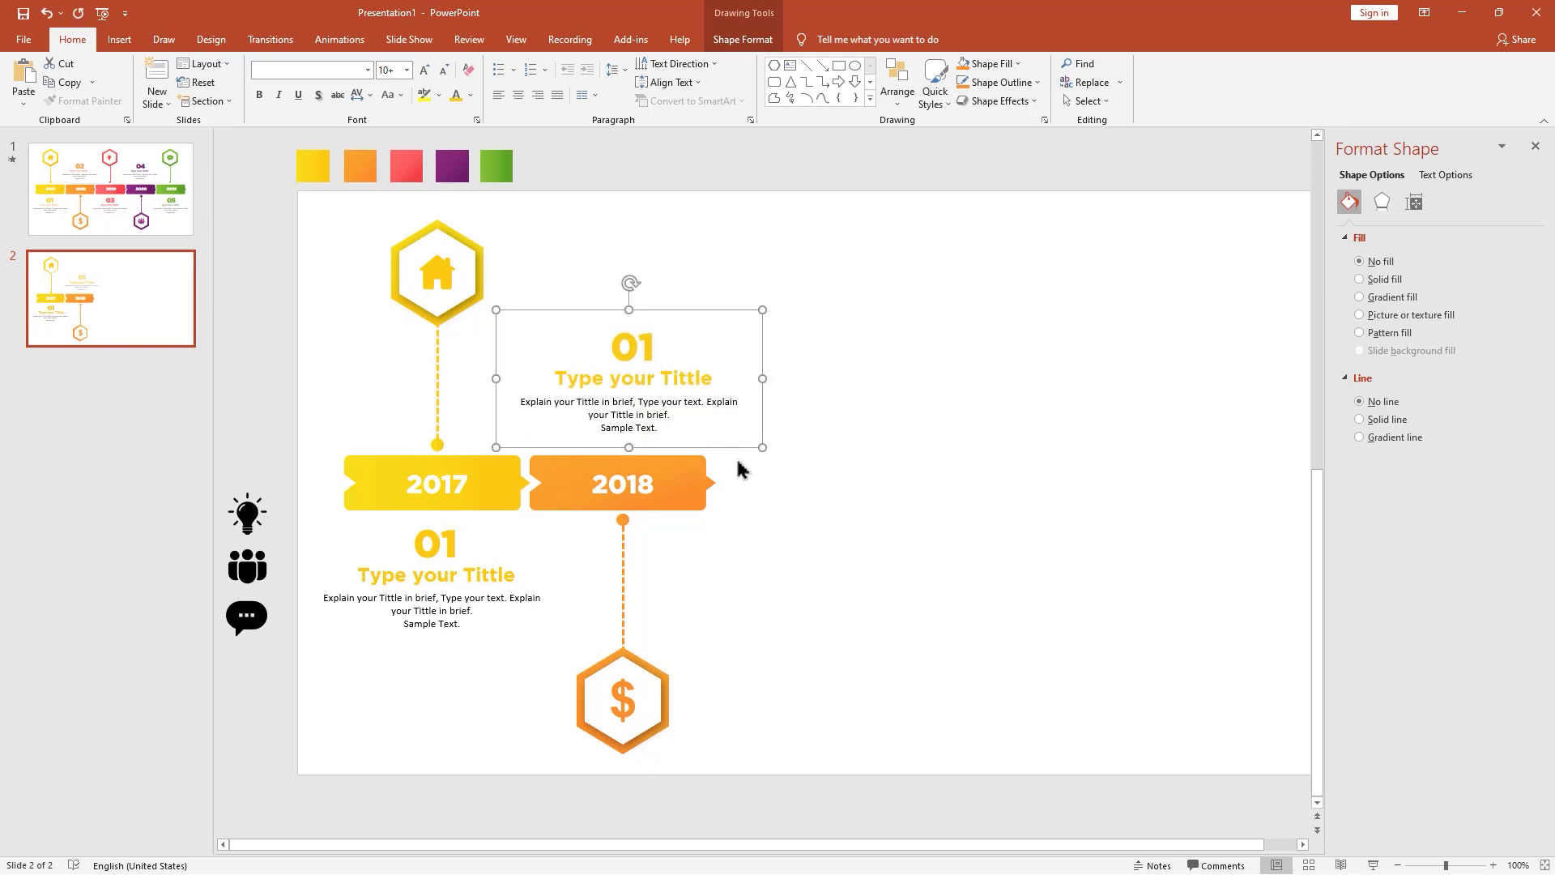
pyautogui.press('Left')
pyautogui.press('Left')
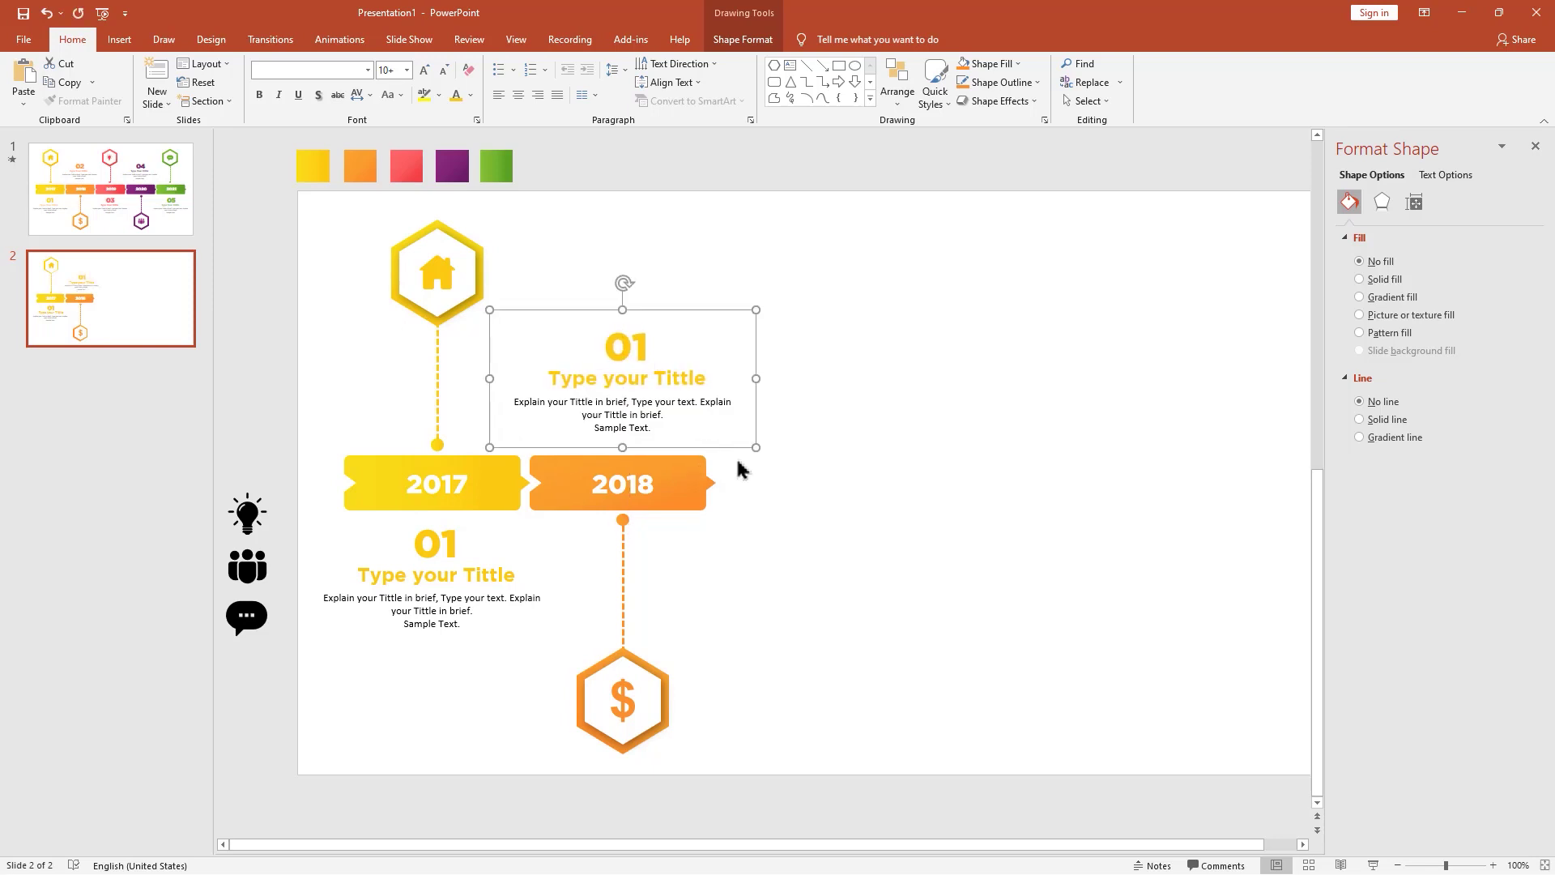
pyautogui.click(614, 347)
pyautogui.moveTo(609, 346); pyautogui.dragTo(656, 358)
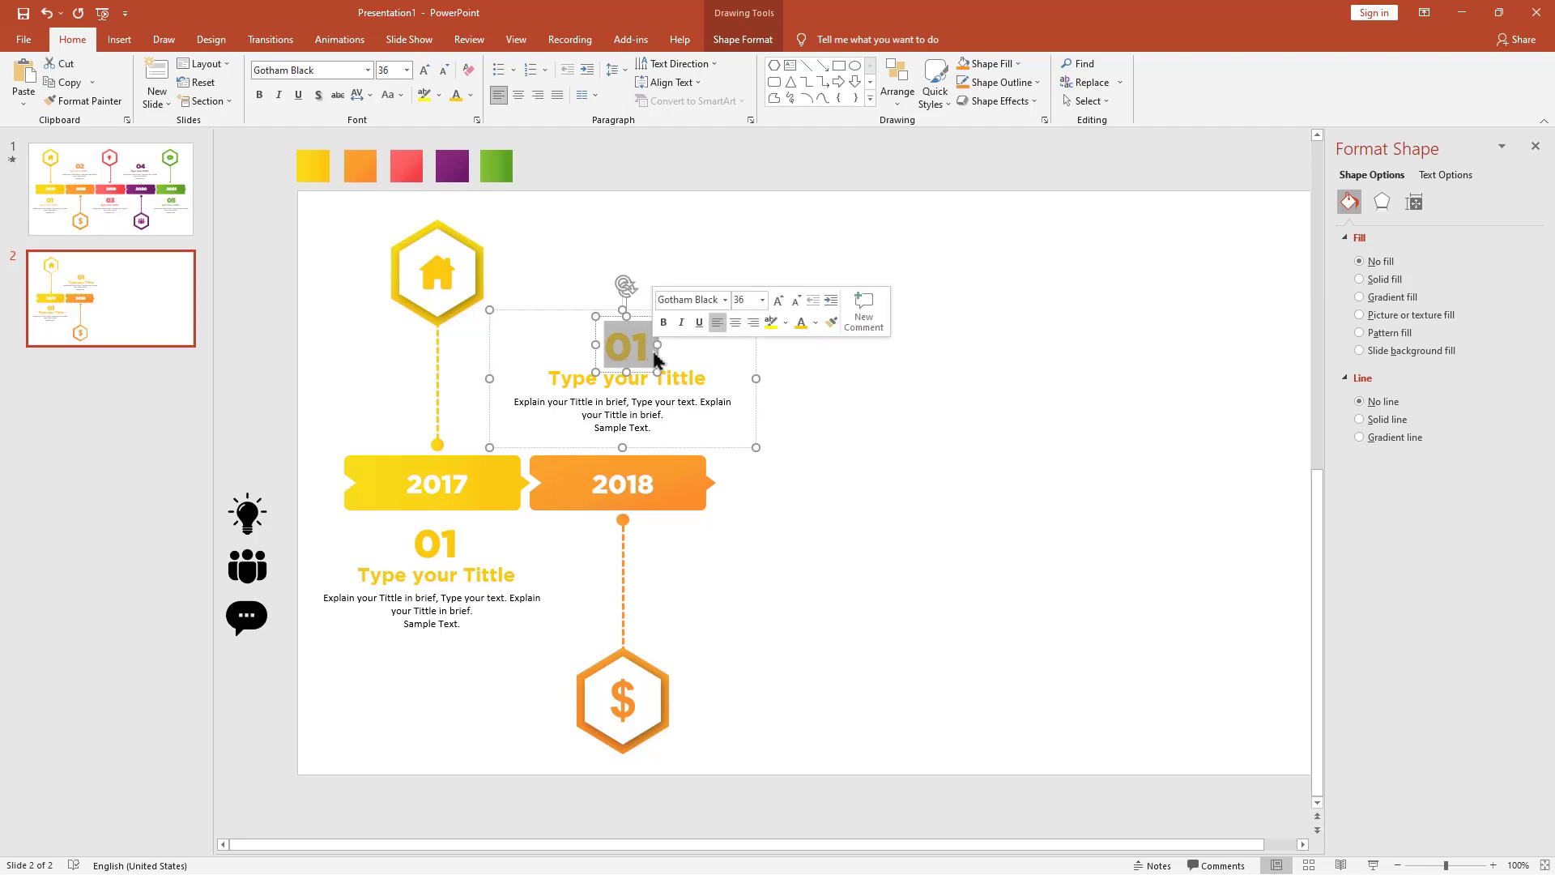
pyautogui.write('02')
# Colour the 02 number and its 'Type your Tittle' heading orange.
pyautogui.doubleClick(652, 356)
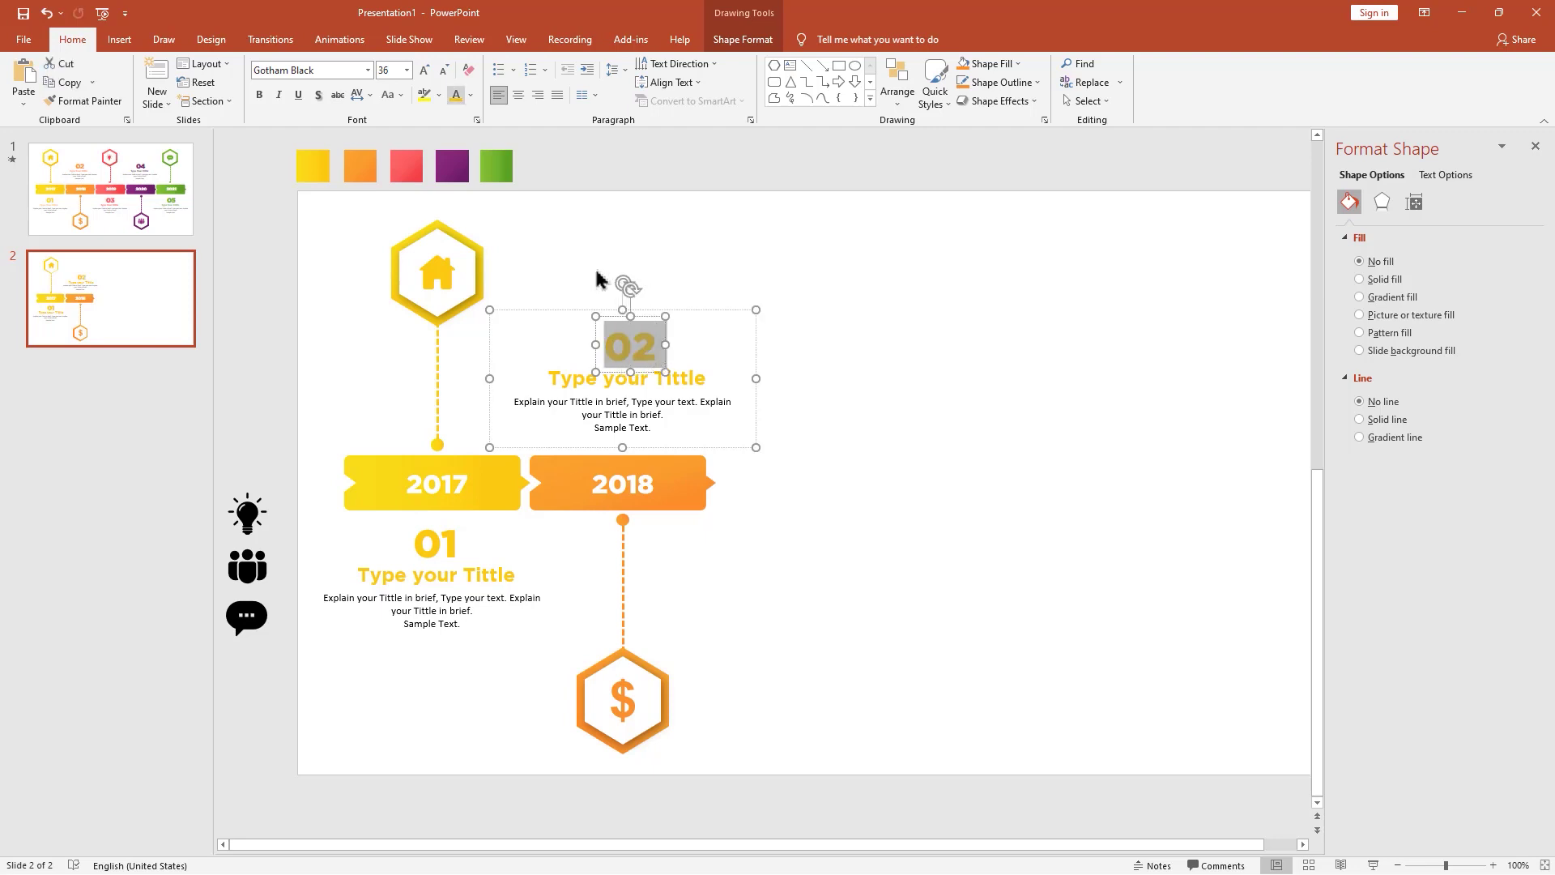
pyautogui.click(471, 96)
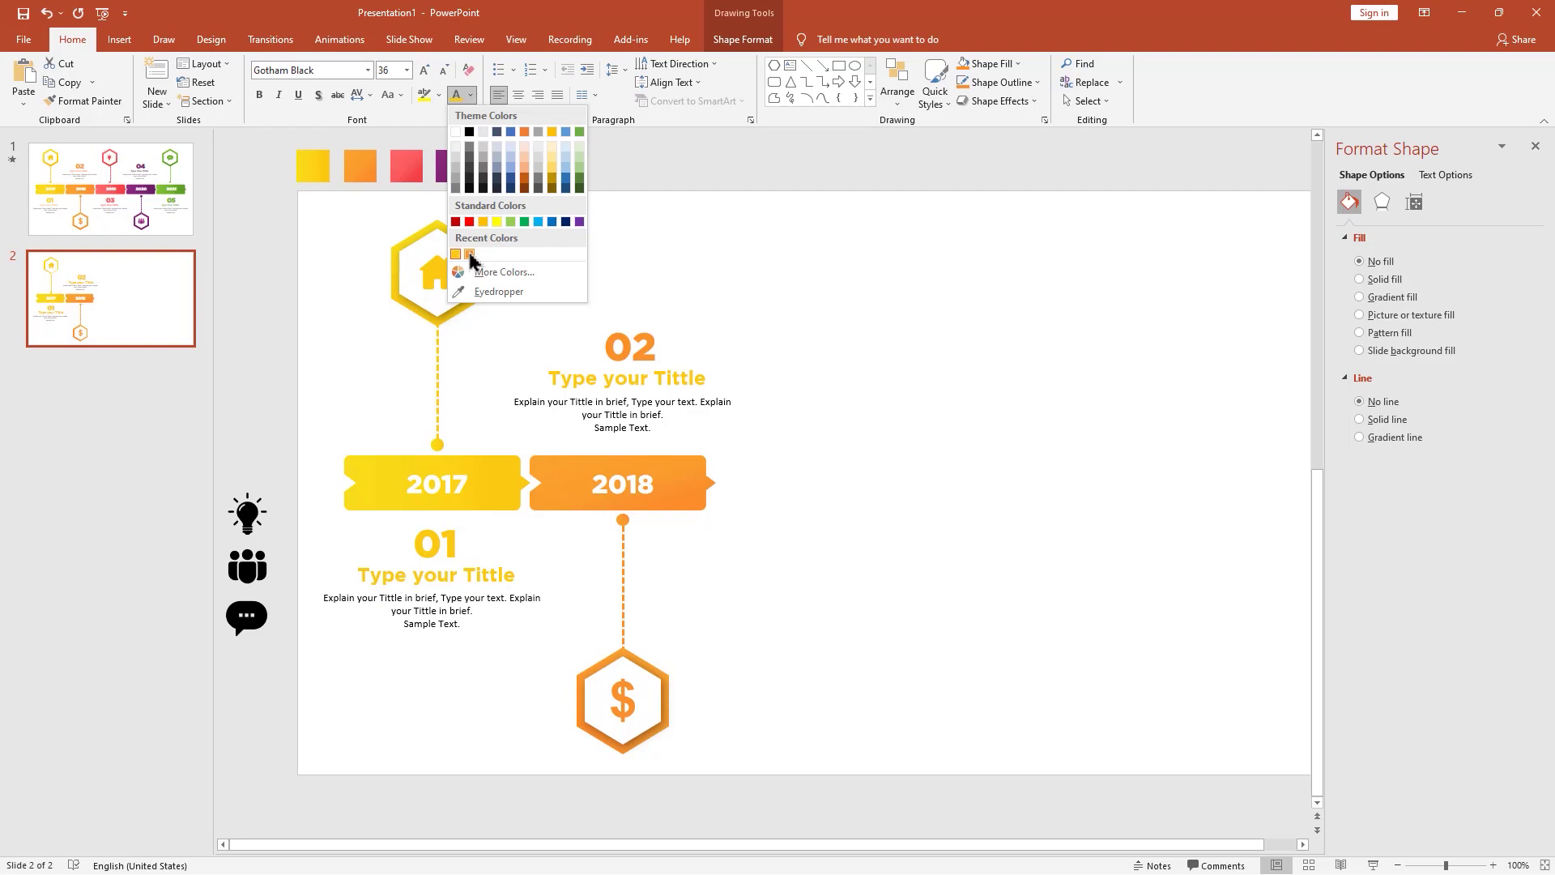
pyautogui.click(470, 255)
pyautogui.moveTo(559, 381); pyautogui.dragTo(717, 379)
pyautogui.click(458, 97)
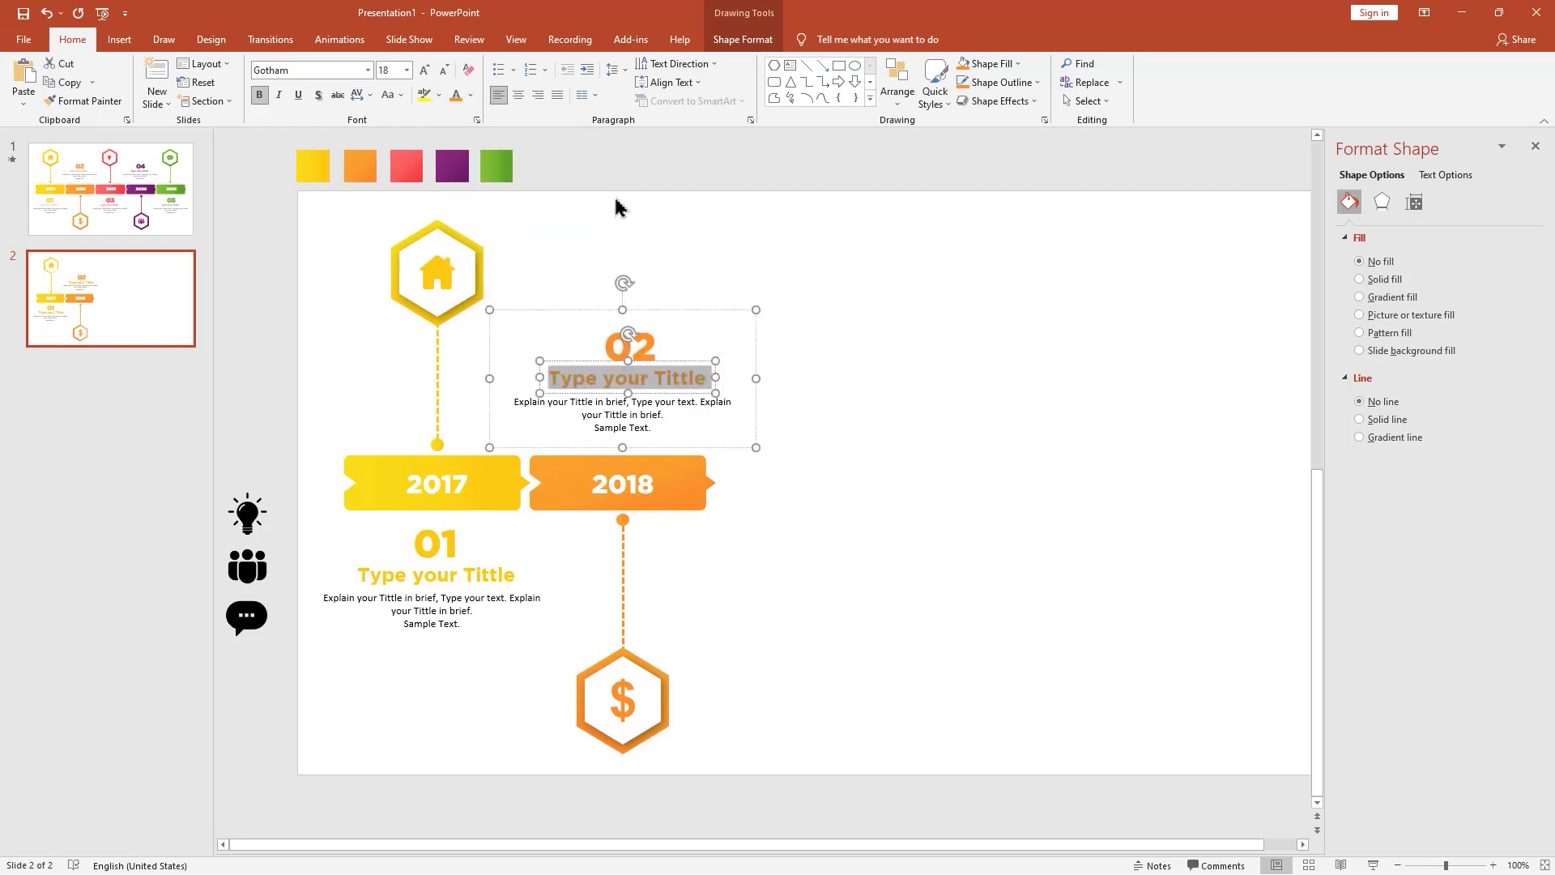
# Duplicate the 2018 banner to its right.
pyautogui.click(642, 222)
pyautogui.click(667, 444)
pyautogui.moveTo(671, 460); pyautogui.dragTo(855, 459)
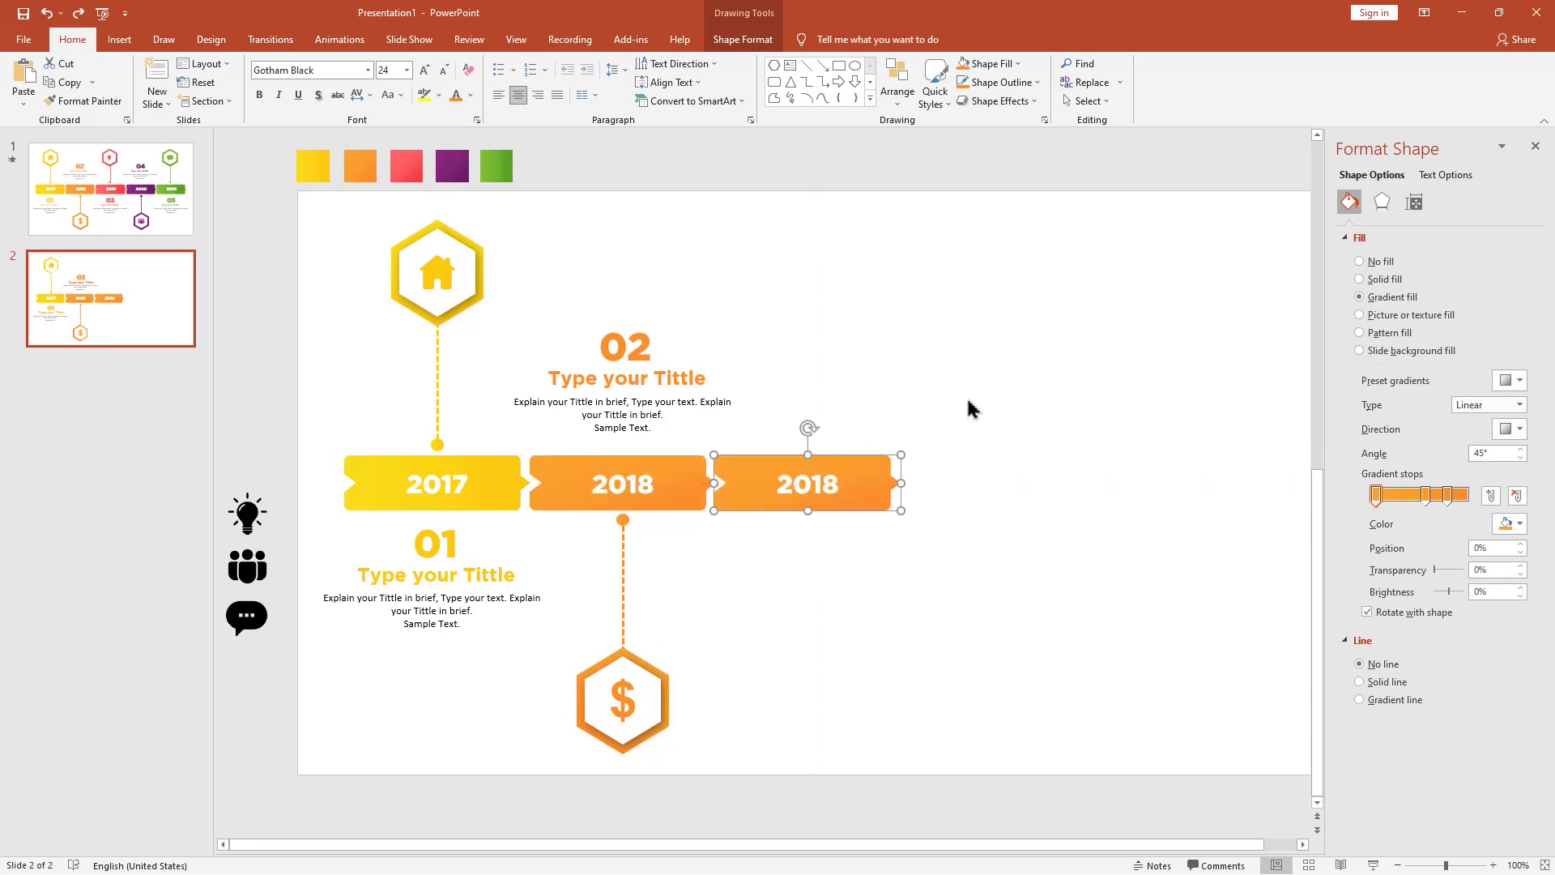
# Fill the third banner with the red swatch's gradient and change its year to 2019.
pyautogui.click(1360, 279)
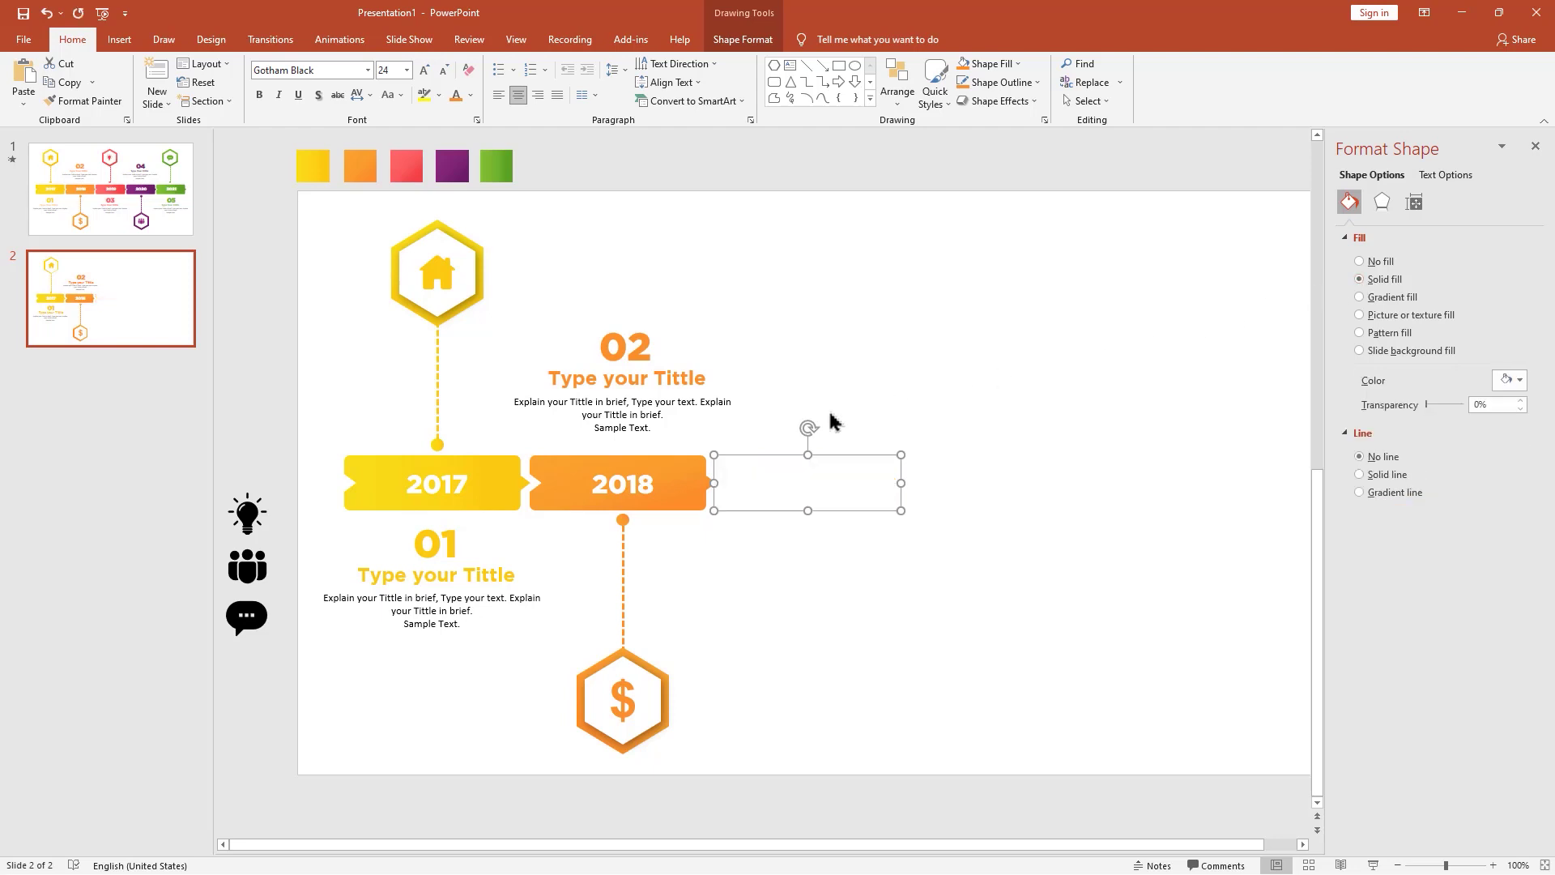
pyautogui.click(832, 422)
pyautogui.click(416, 173)
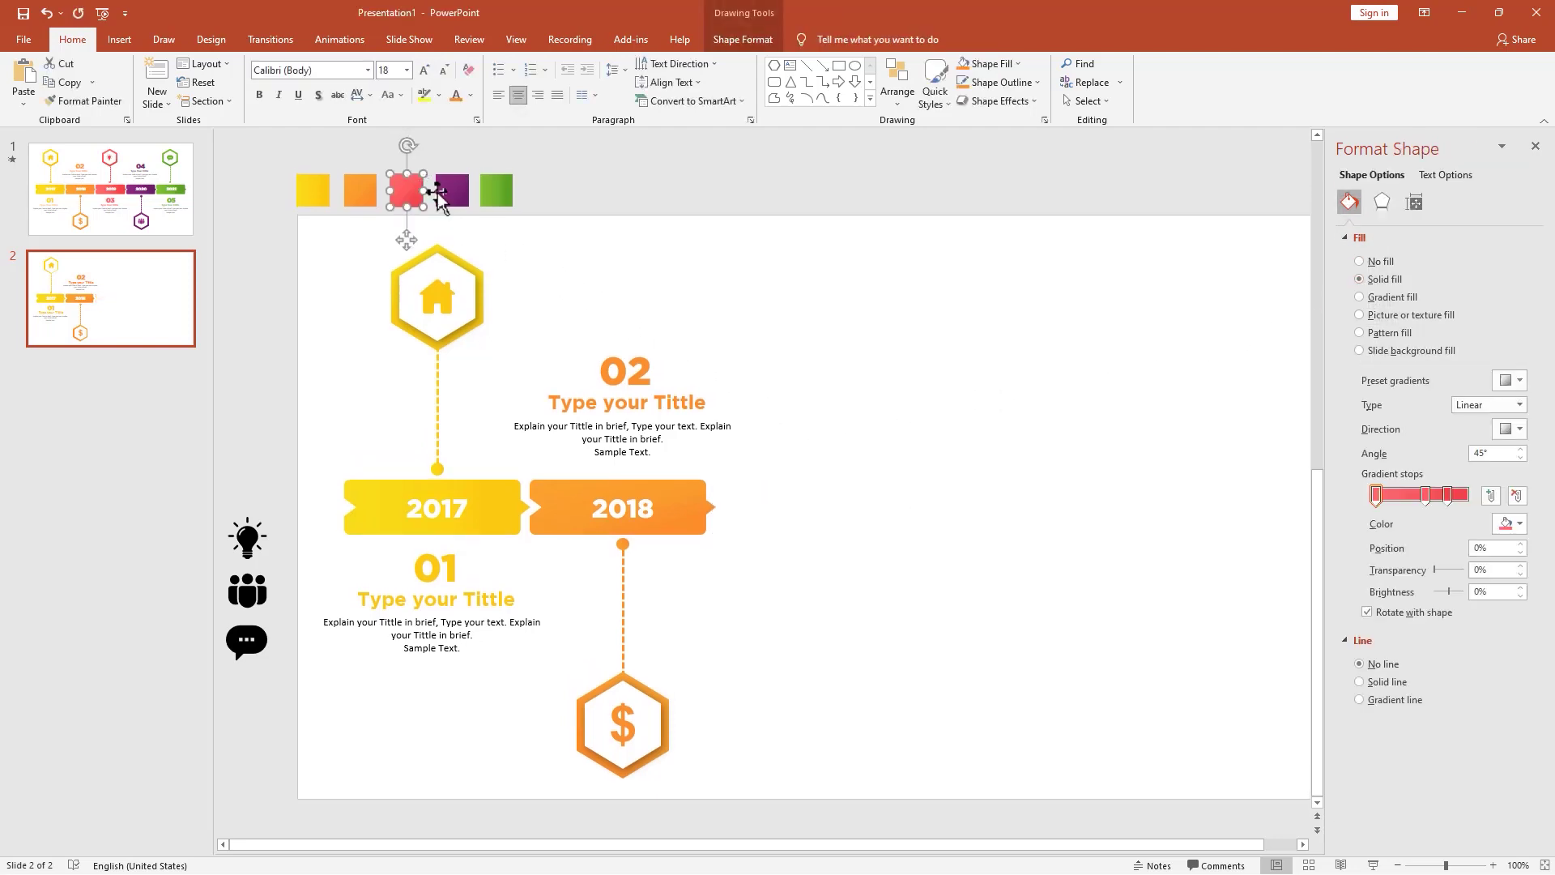
pyautogui.click(755, 490)
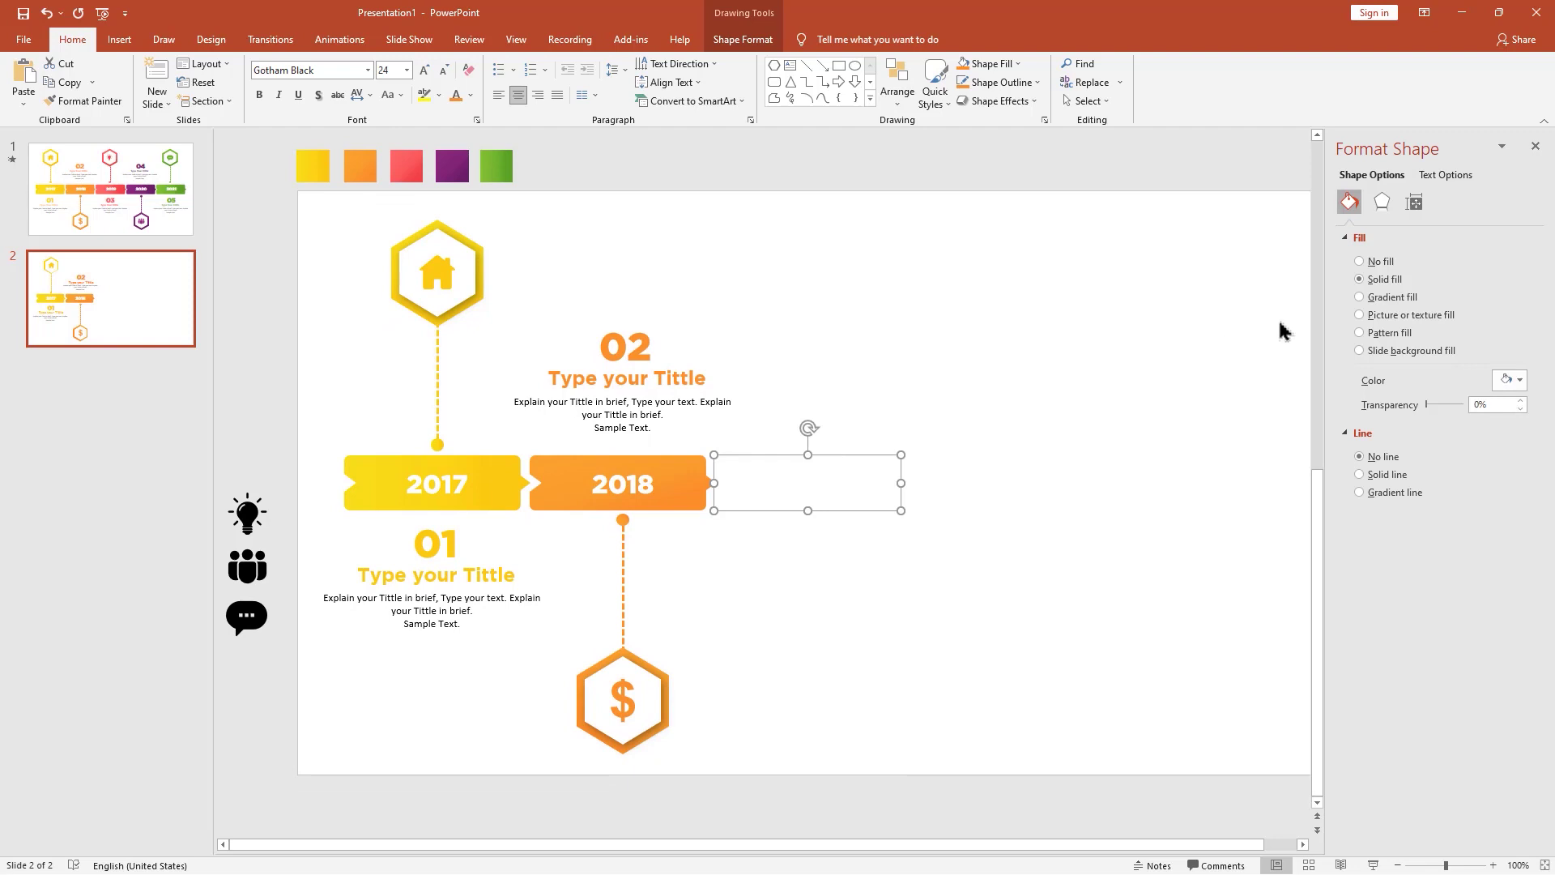
pyautogui.click(1367, 295)
pyautogui.click(888, 412)
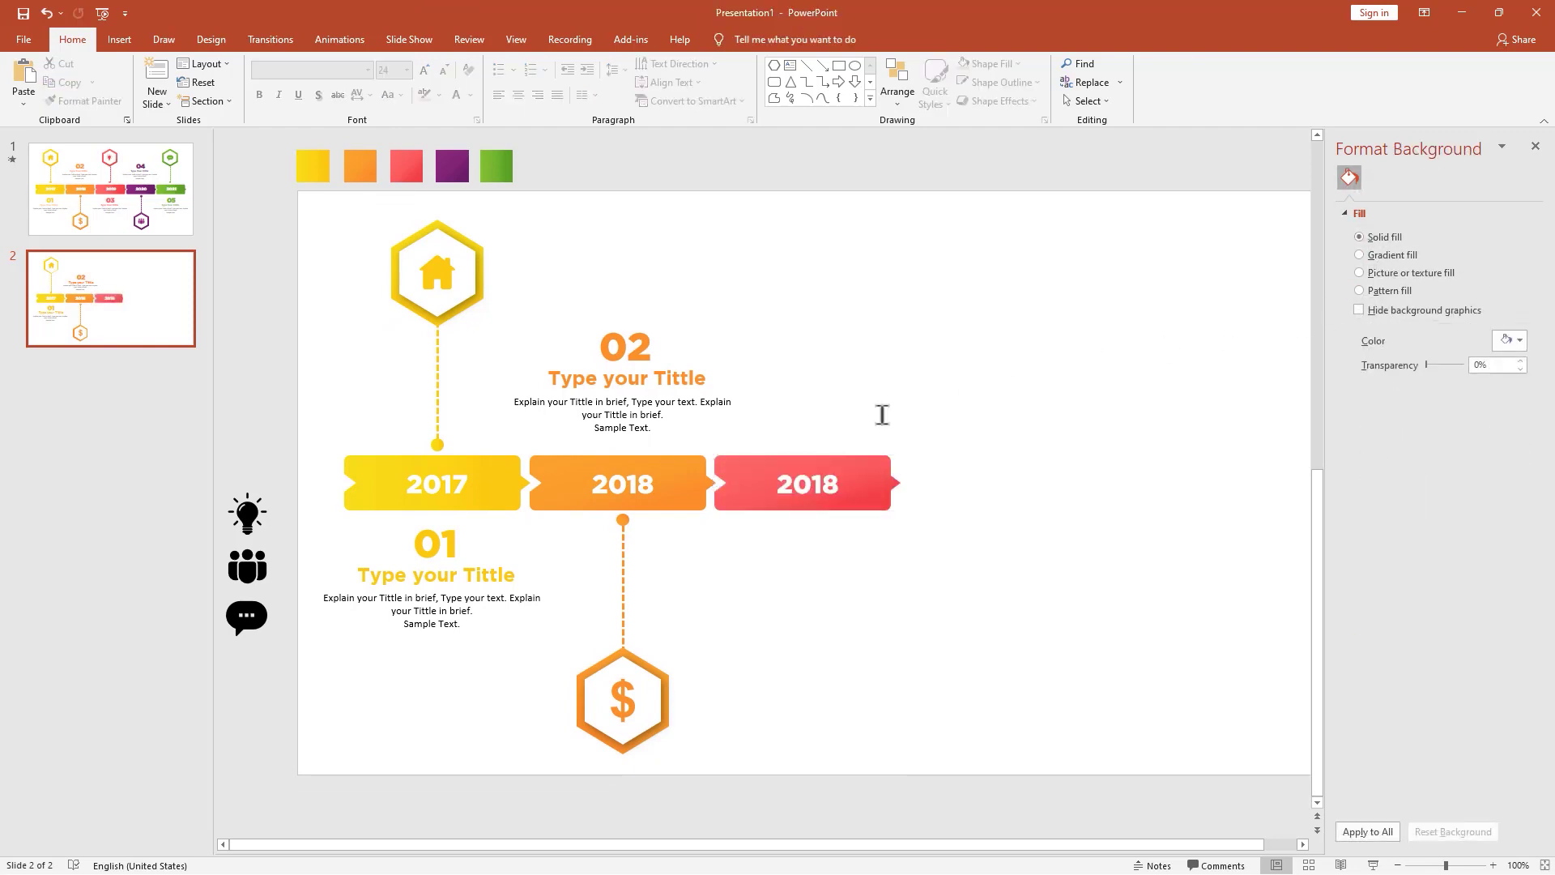
pyautogui.doubleClick(828, 487)
pyautogui.write('2019')
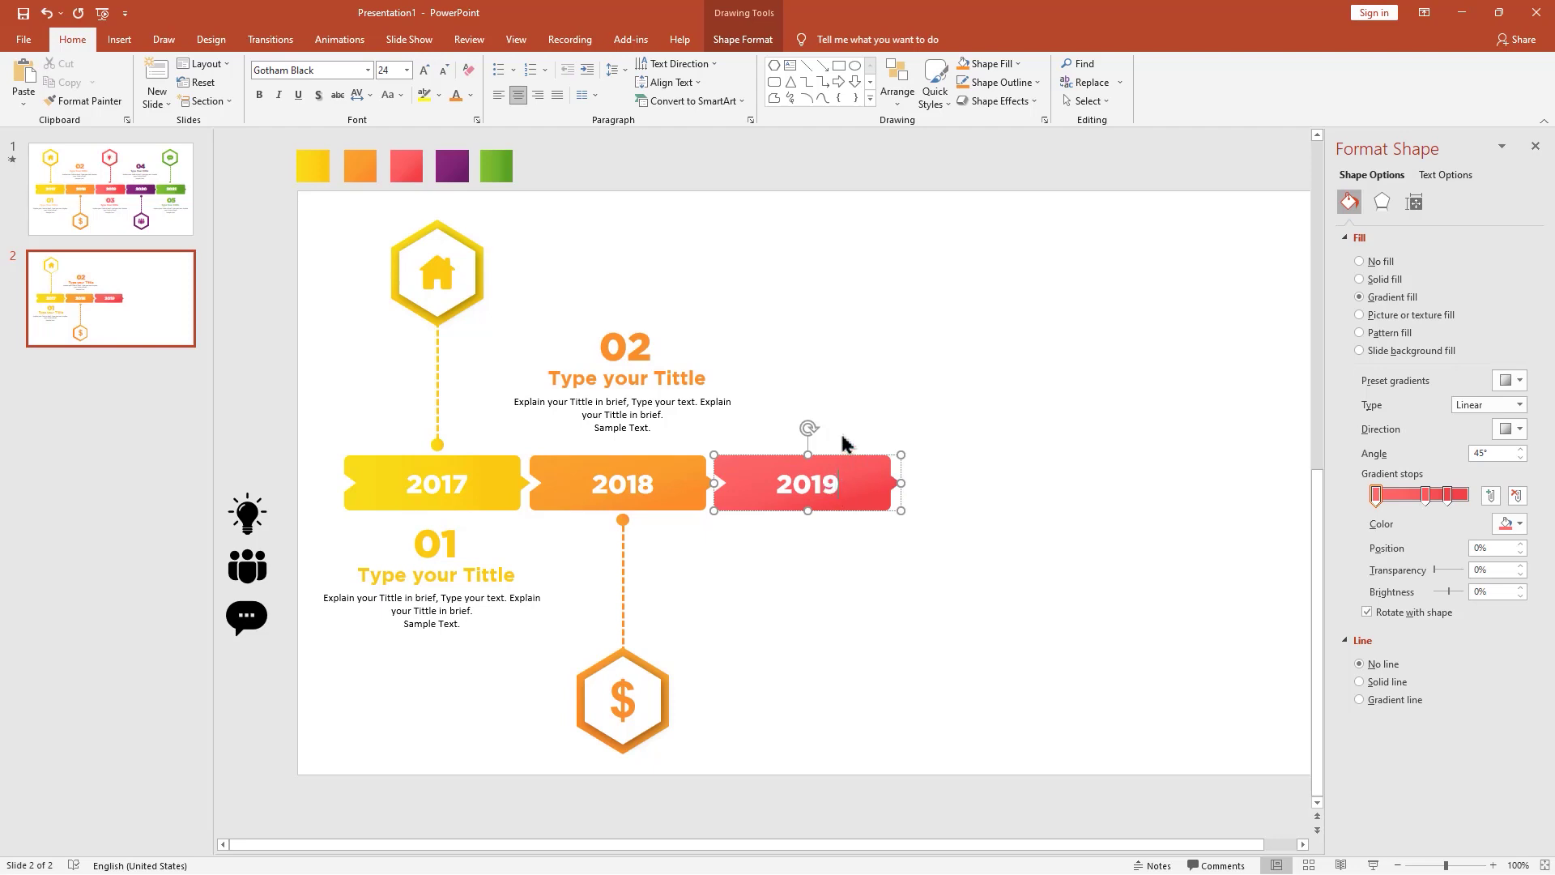
pyautogui.click(855, 392)
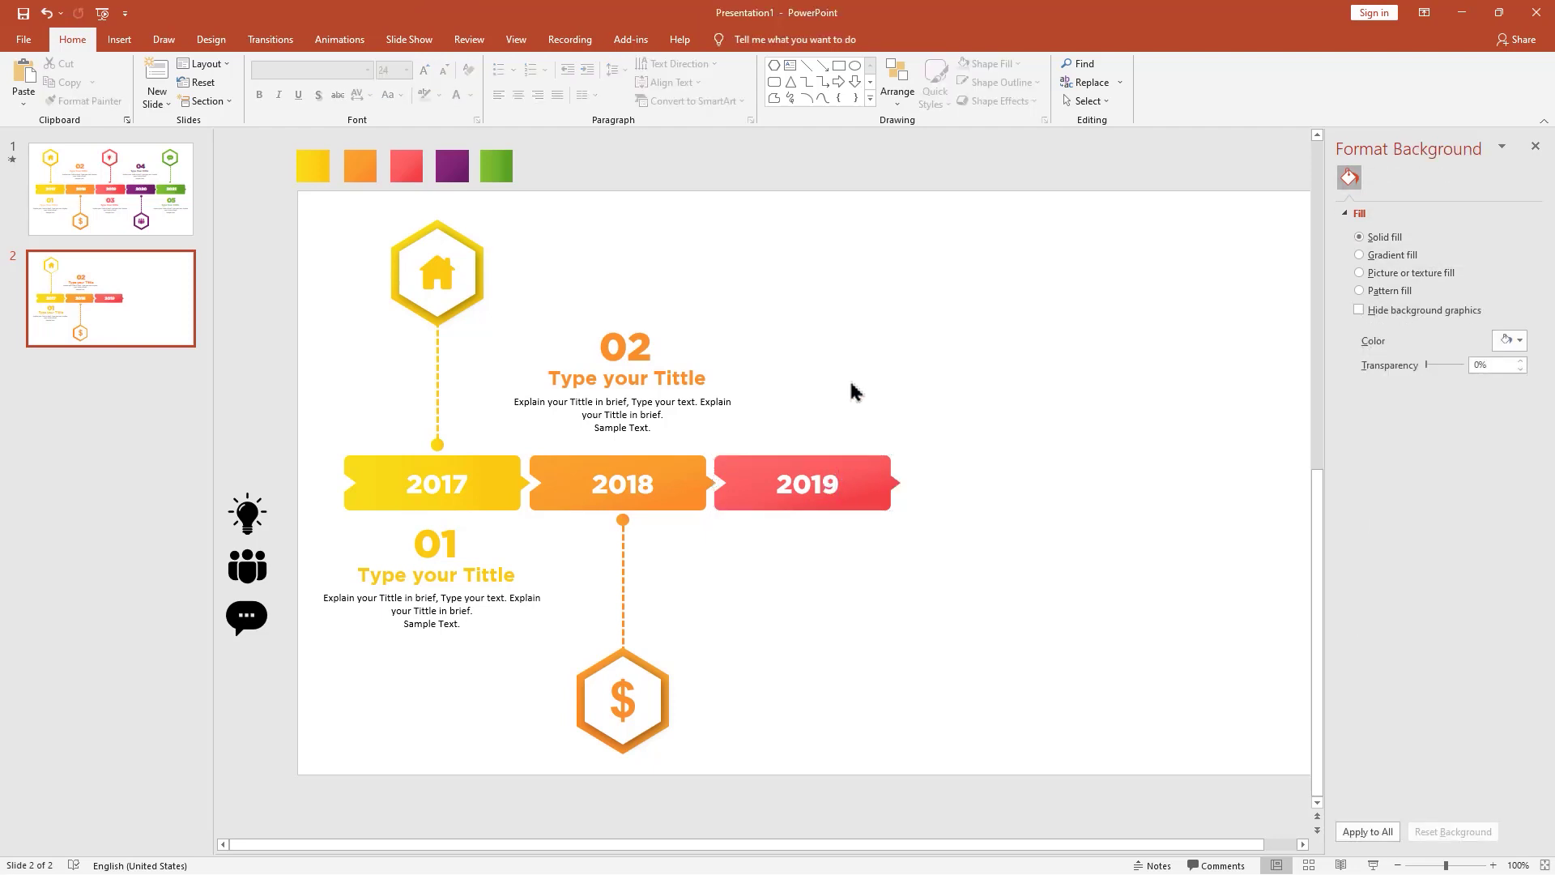
# Copy the 2018 dashed connector above the 2019 banner, flip it vertically, and nudge it down.
pyautogui.click(626, 536)
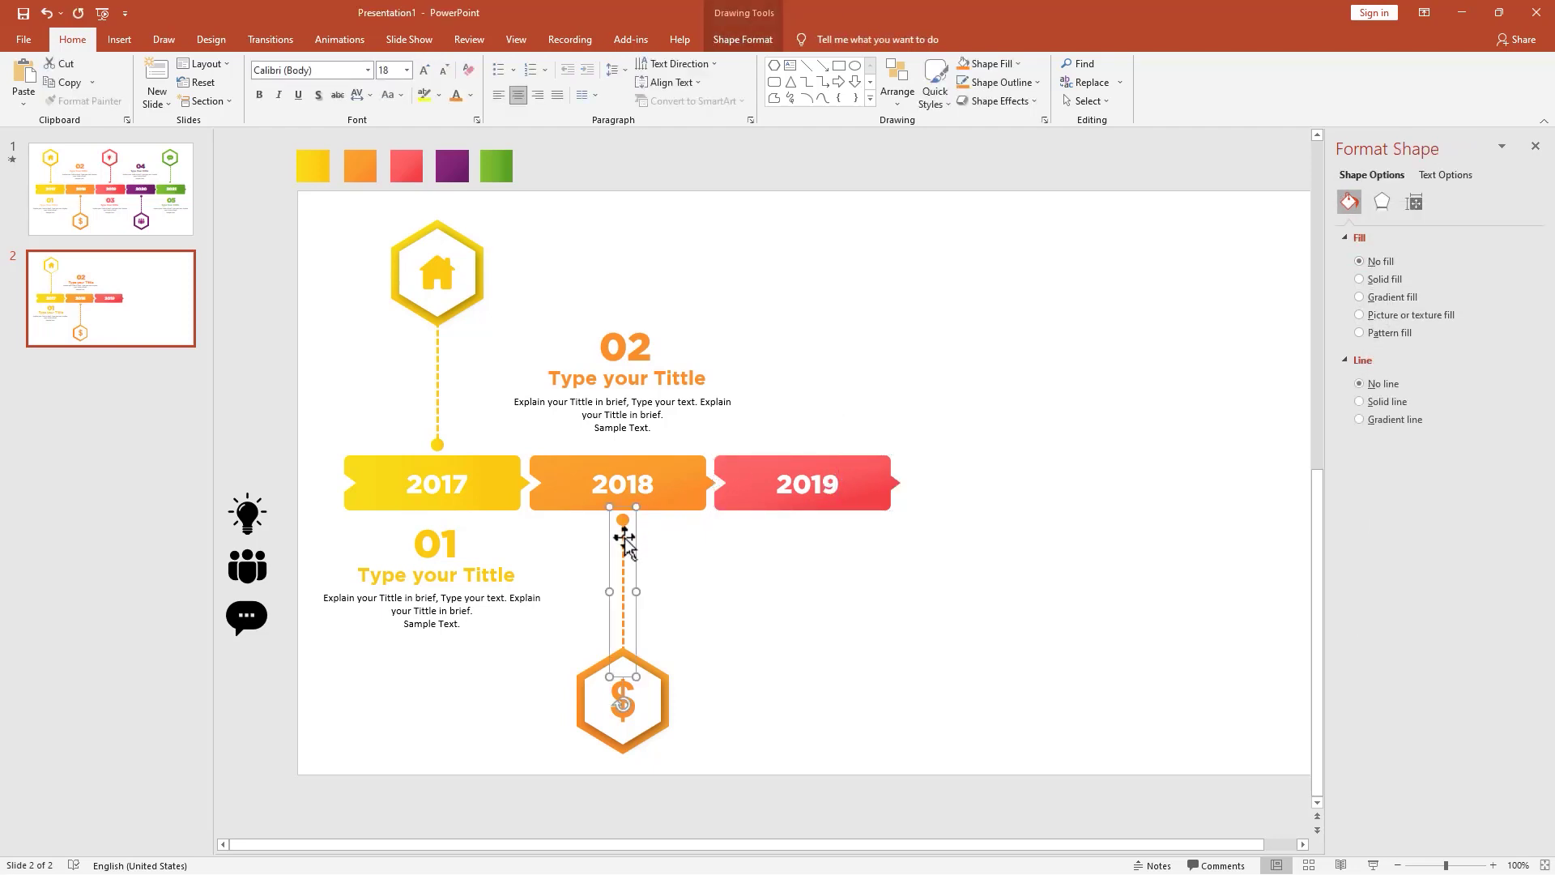
pyautogui.moveTo(624, 539); pyautogui.dragTo(808, 324)
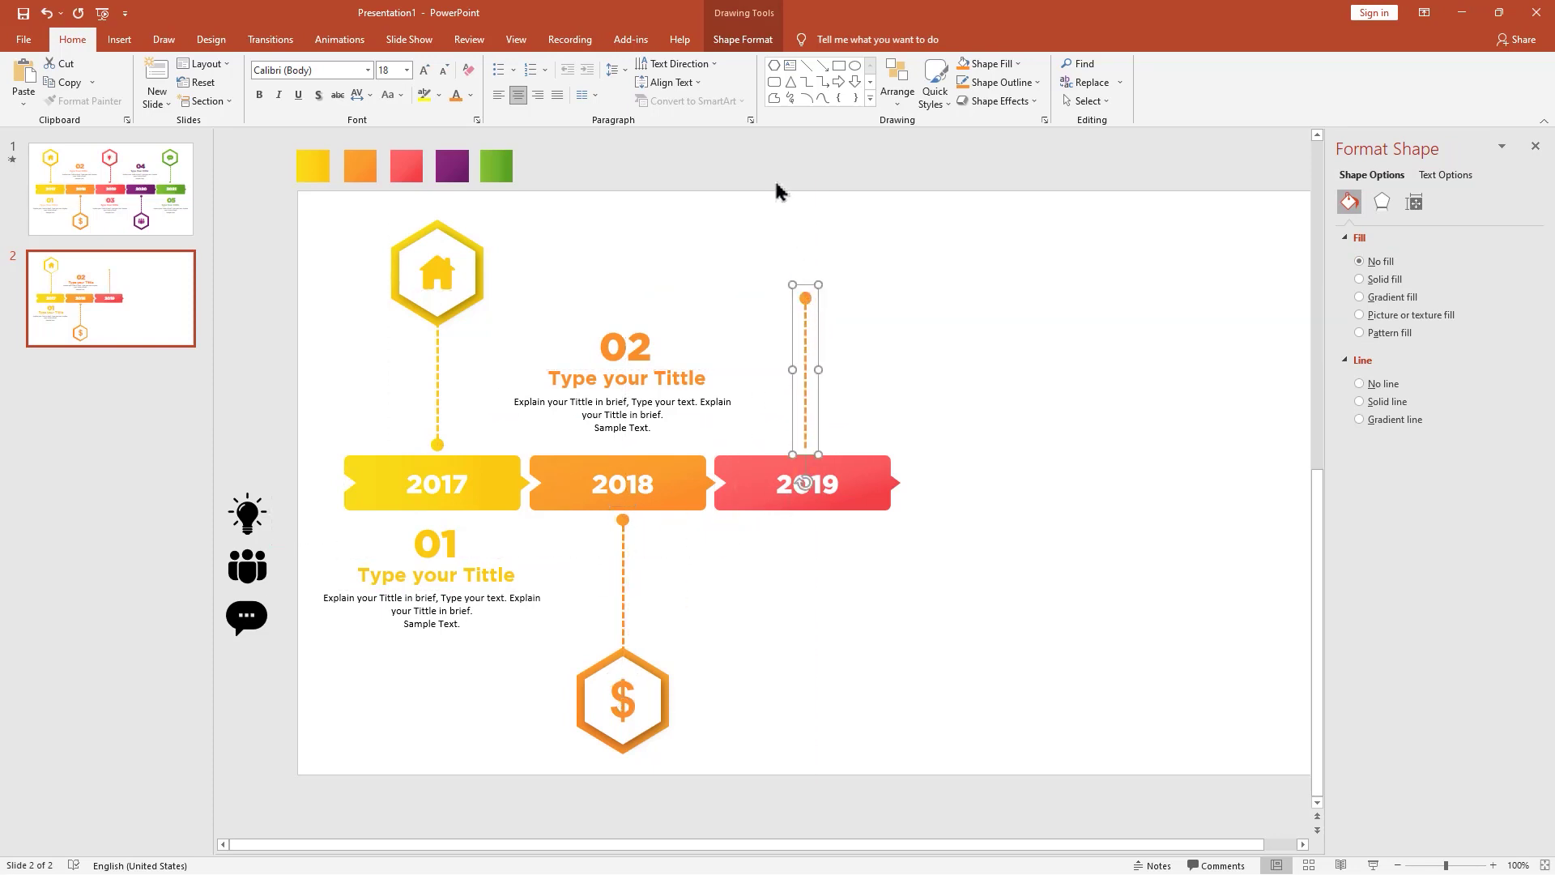
pyautogui.click(743, 39)
pyautogui.click(1126, 100)
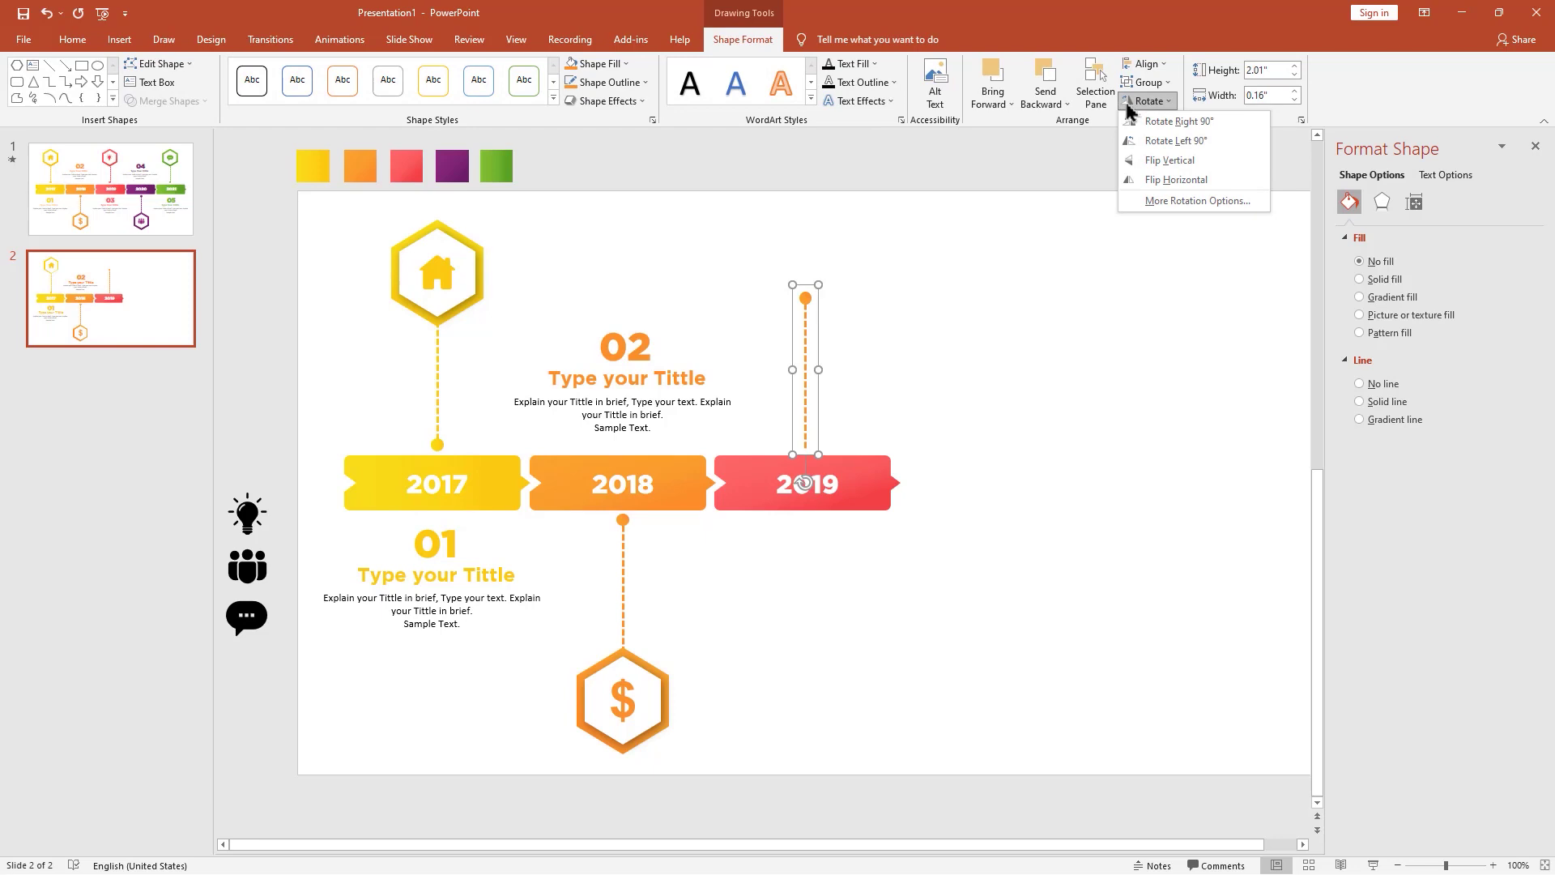
pyautogui.click(1135, 160)
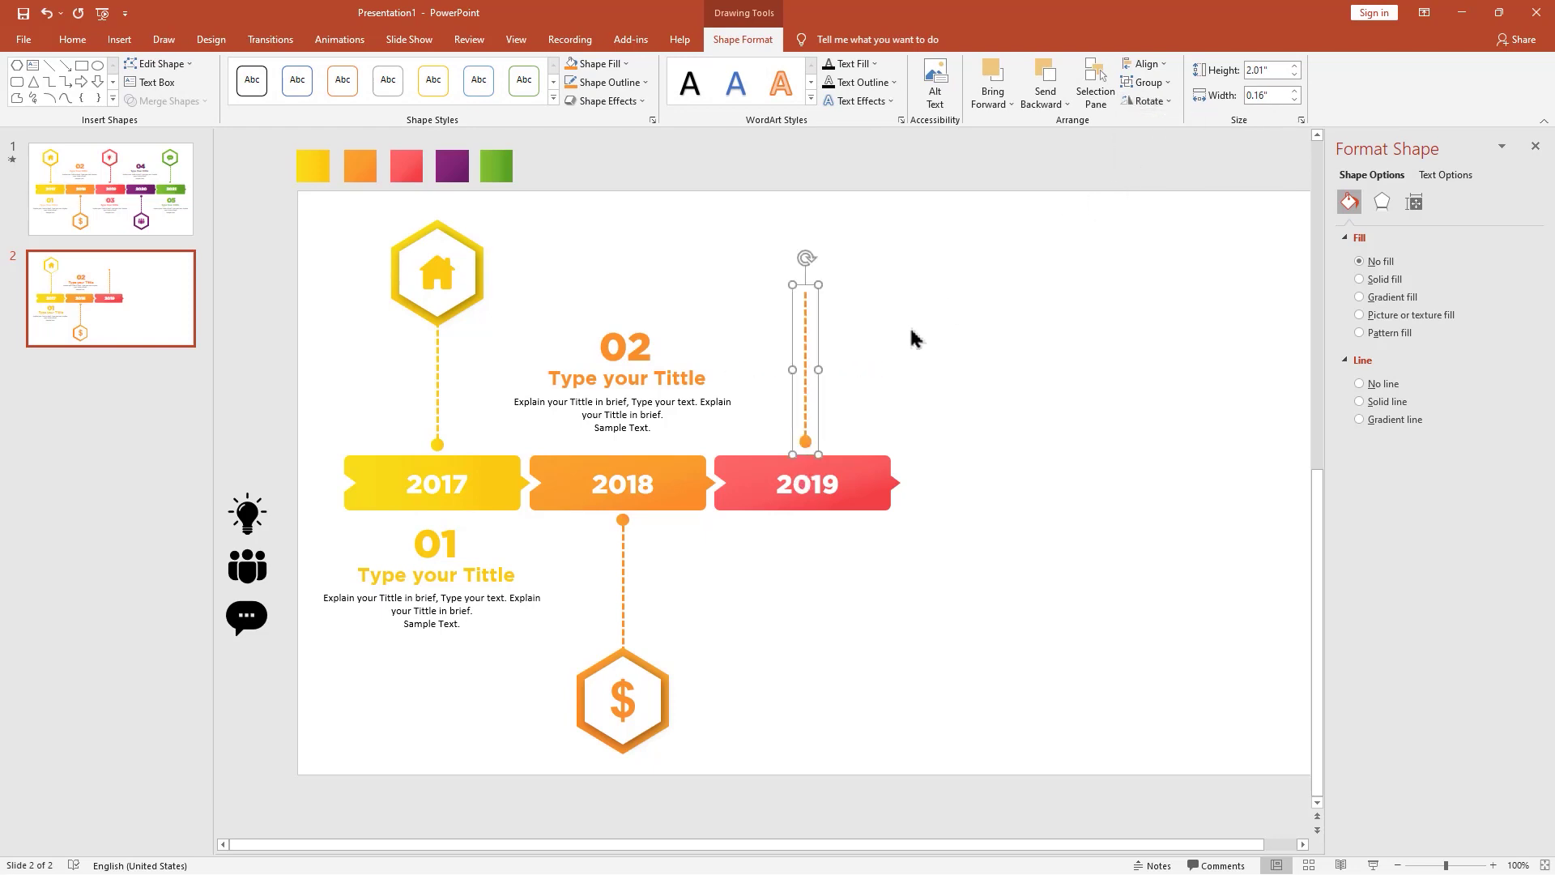
pyautogui.moveTo(804, 407); pyautogui.dragTo(804, 410)
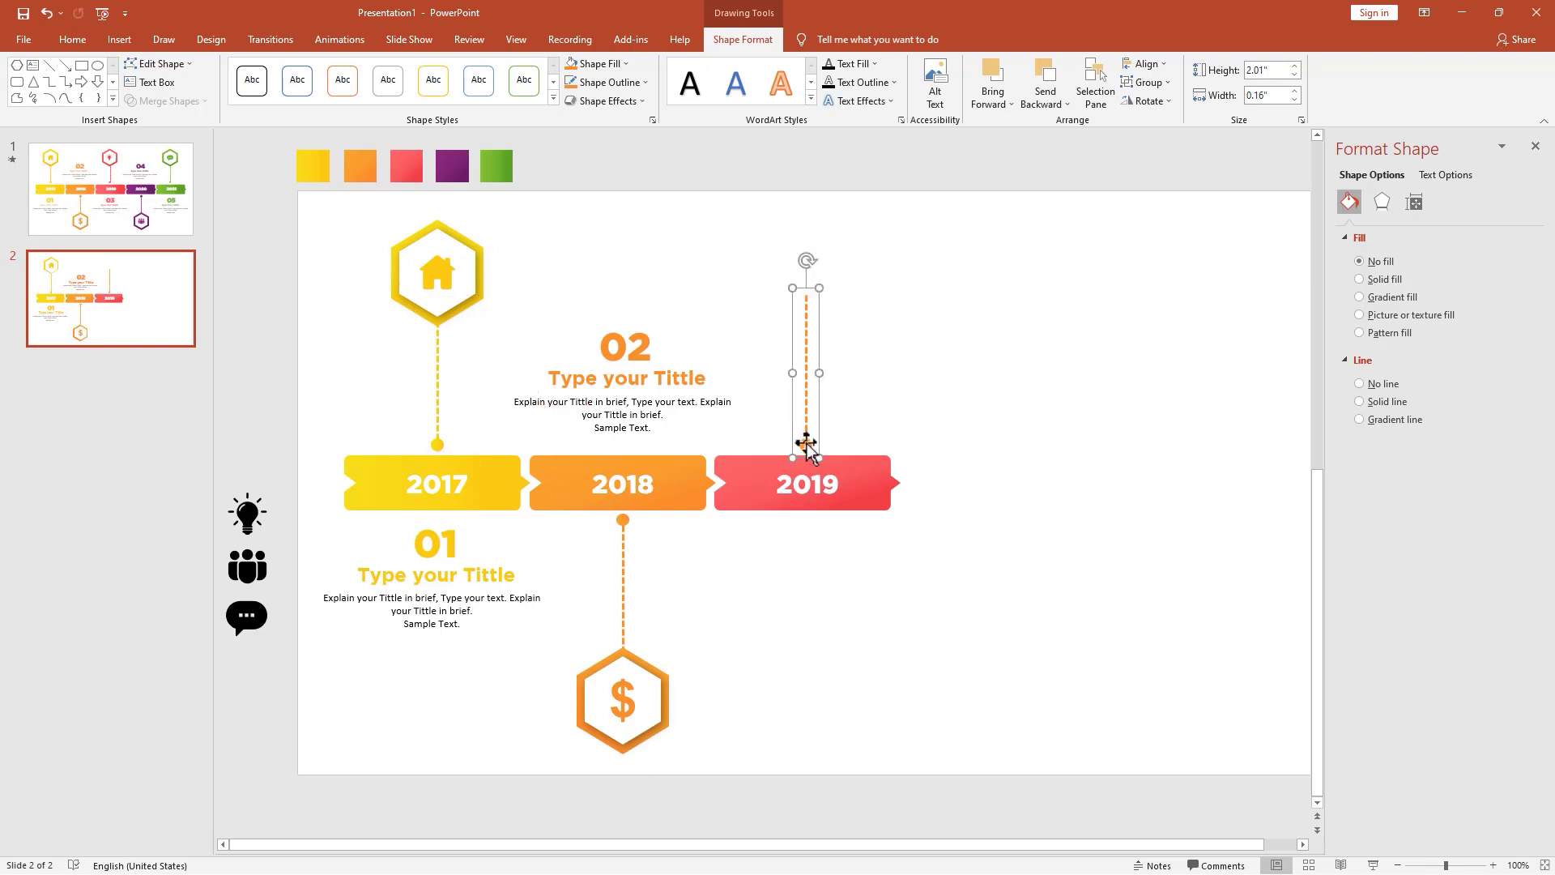
# Fill the connector's dot white, then select the red swatch and the new connector's dot.
pyautogui.click(805, 443)
pyautogui.rightClick(807, 446)
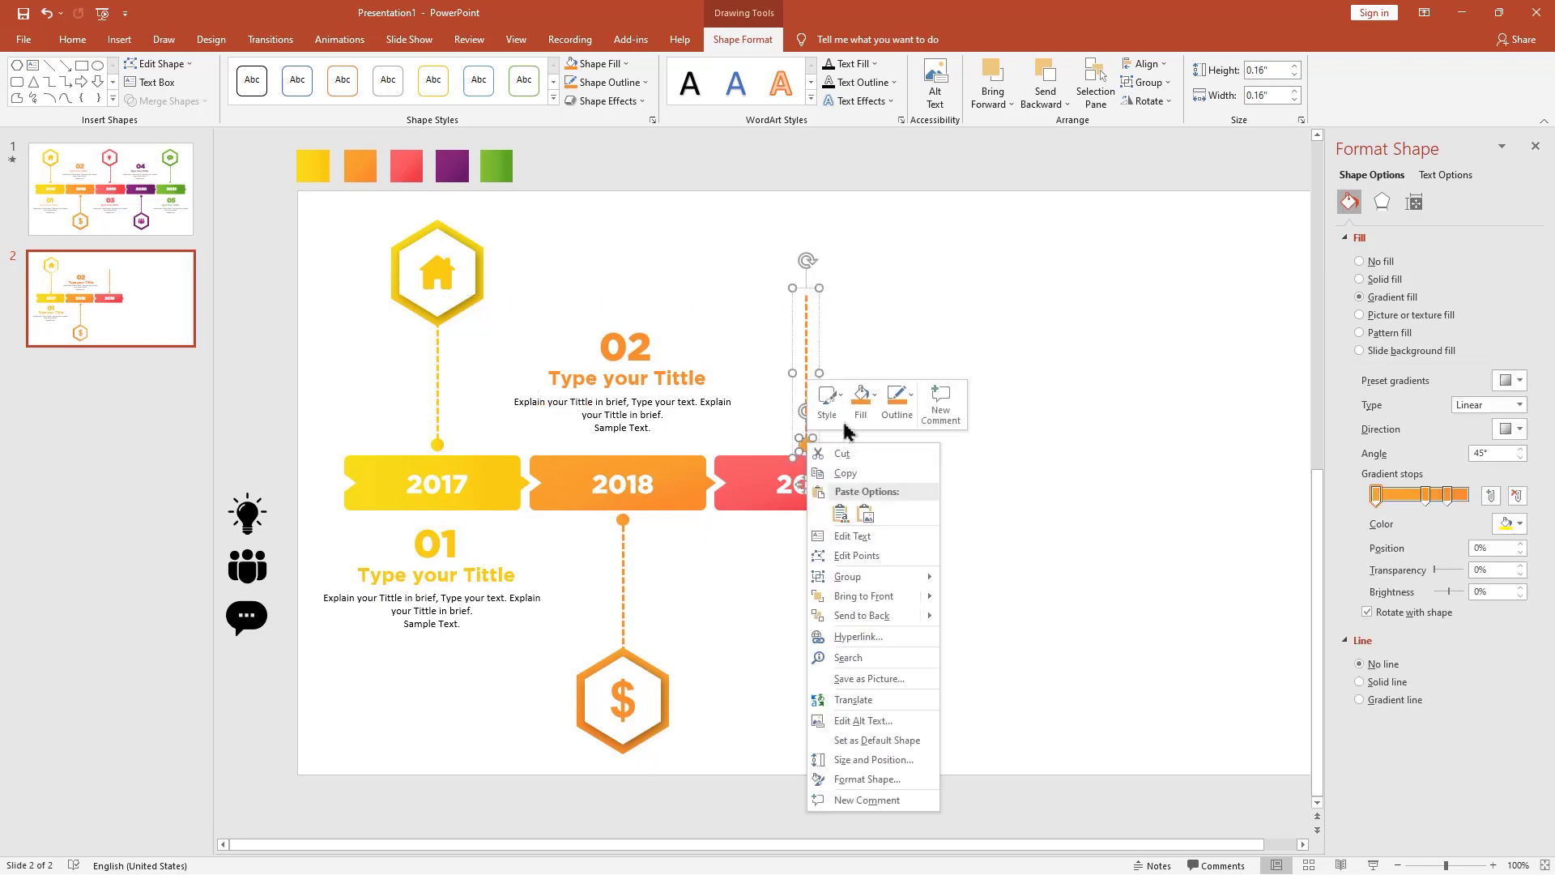
pyautogui.click(861, 401)
pyautogui.click(855, 454)
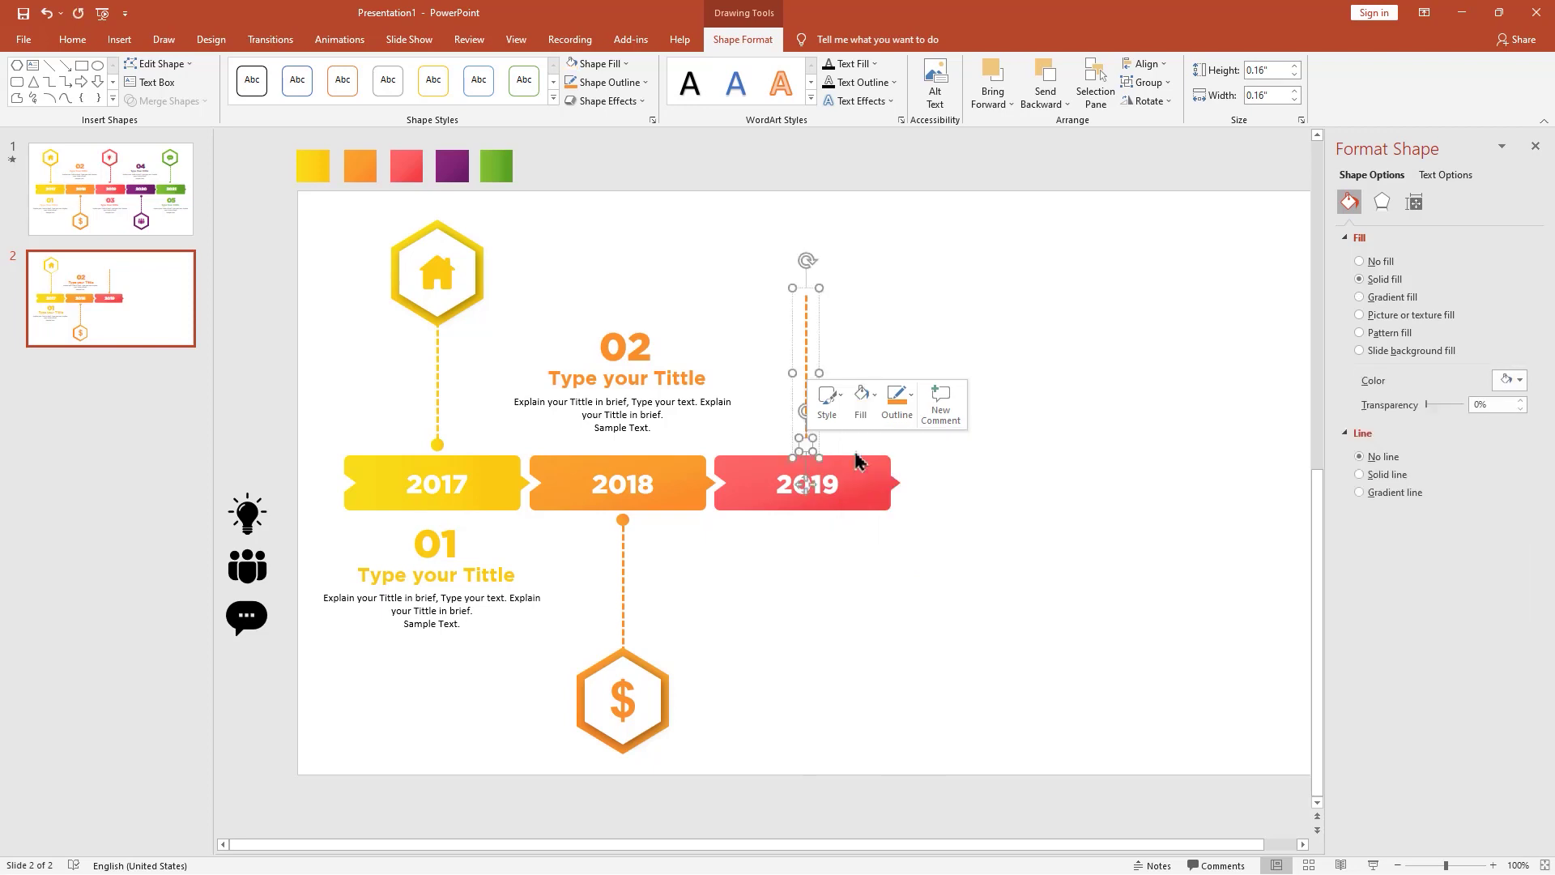
pyautogui.click(417, 170)
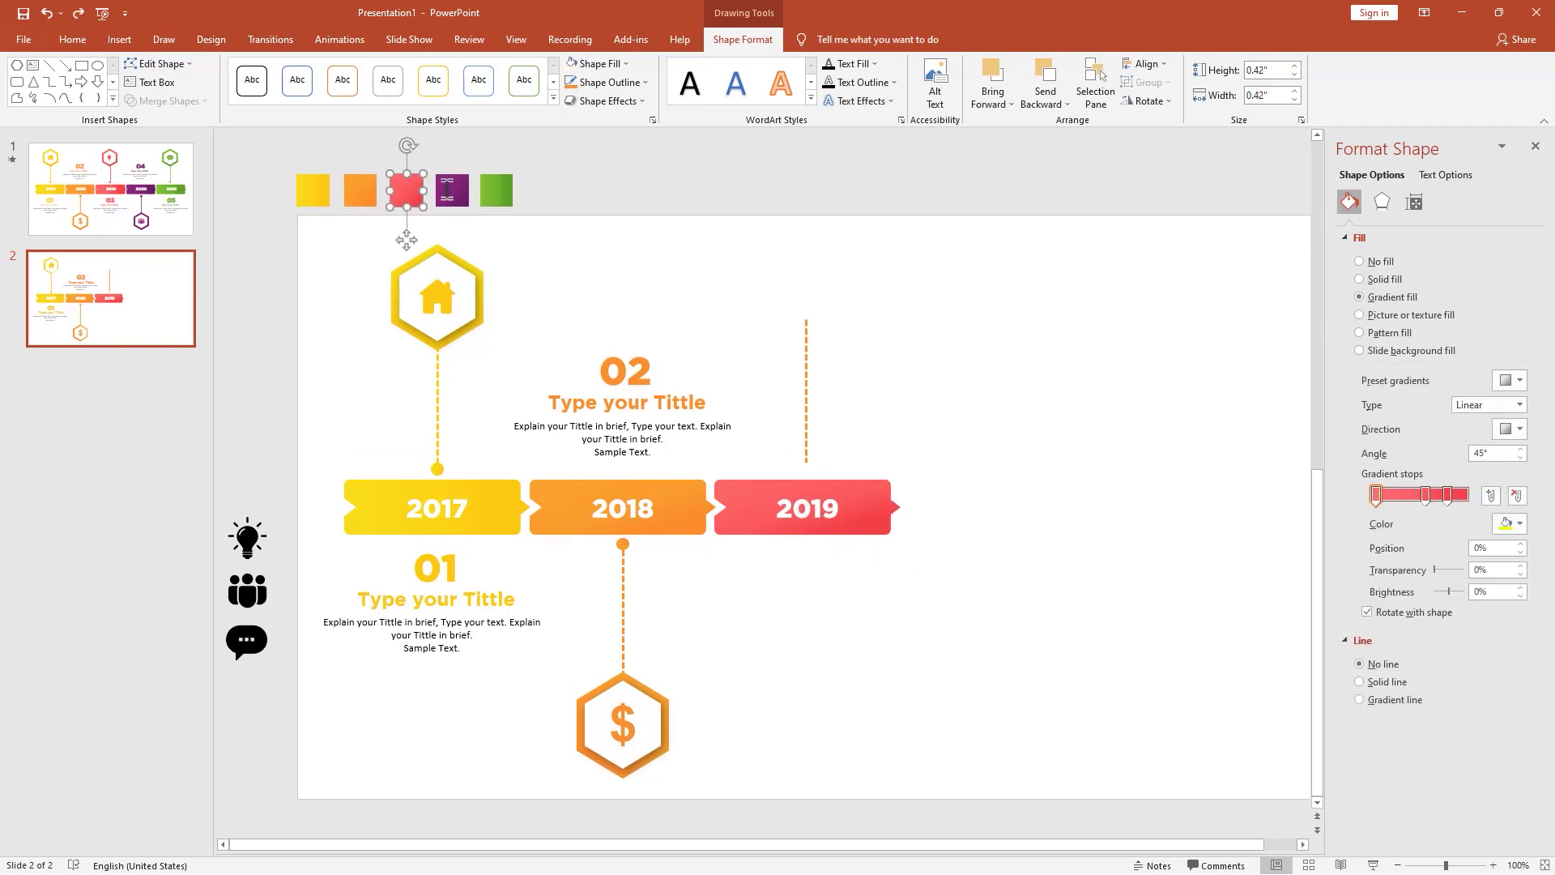
pyautogui.click(806, 459)
pyautogui.click(807, 452)
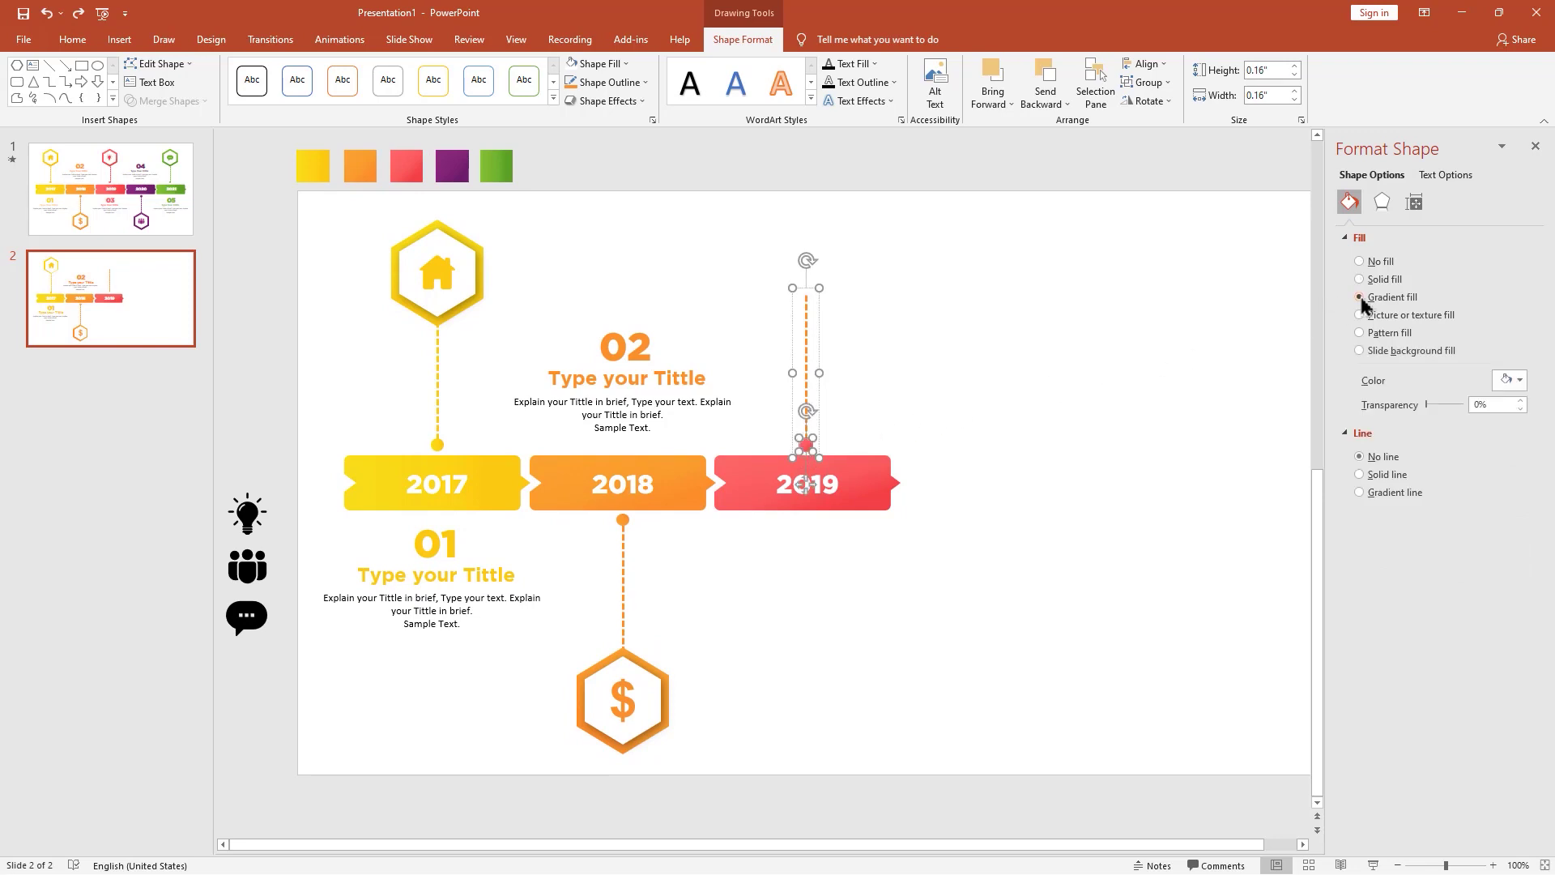